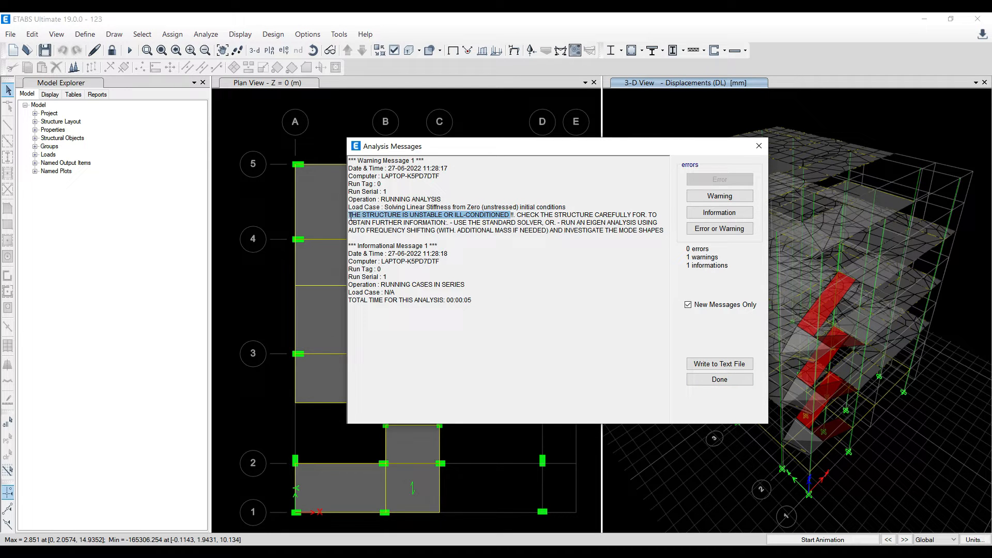
Switch to Gmail to read the correction feedback on the student's model, and return to ETABS.
left_click_drag(562, 147, 523, 176)
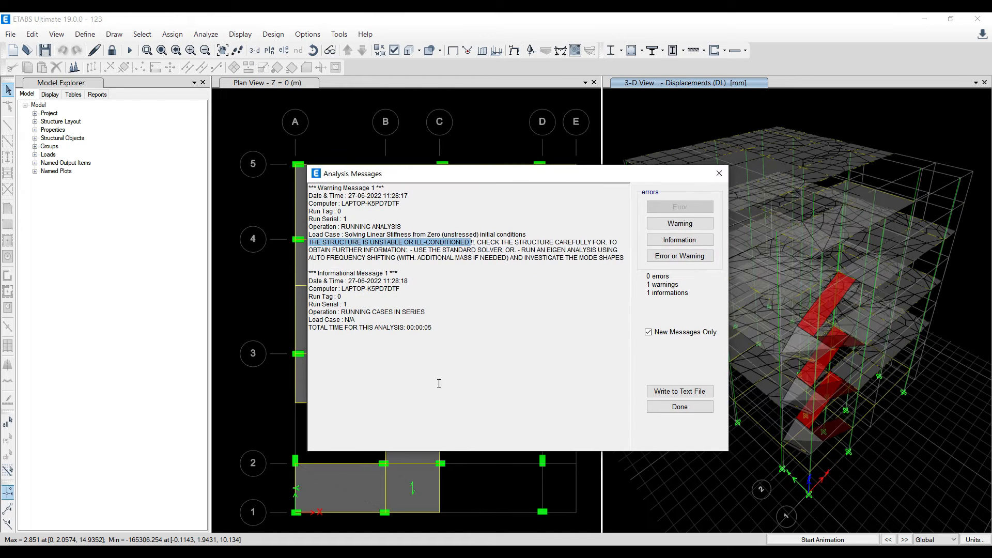
left_click(391, 552)
left_click(421, 496)
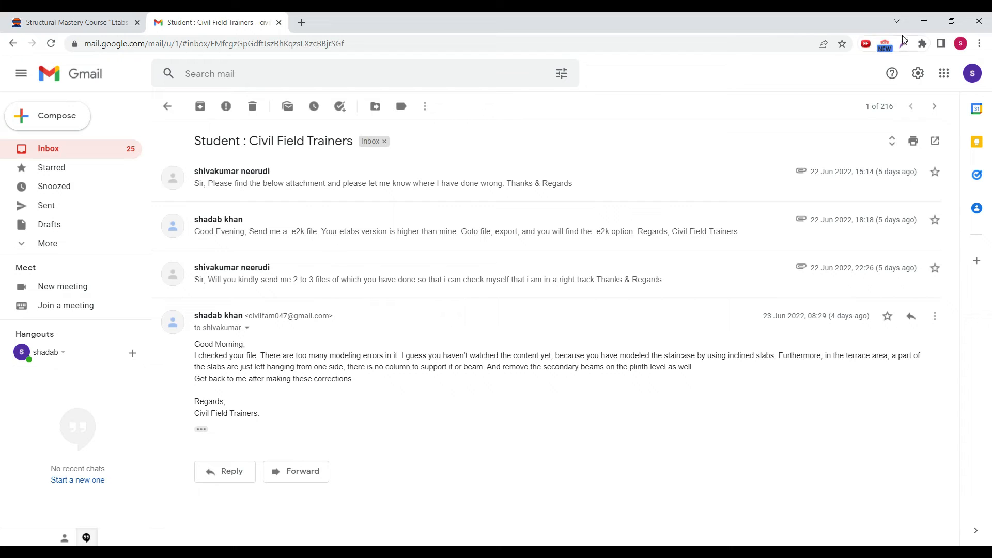
left_click(924, 21)
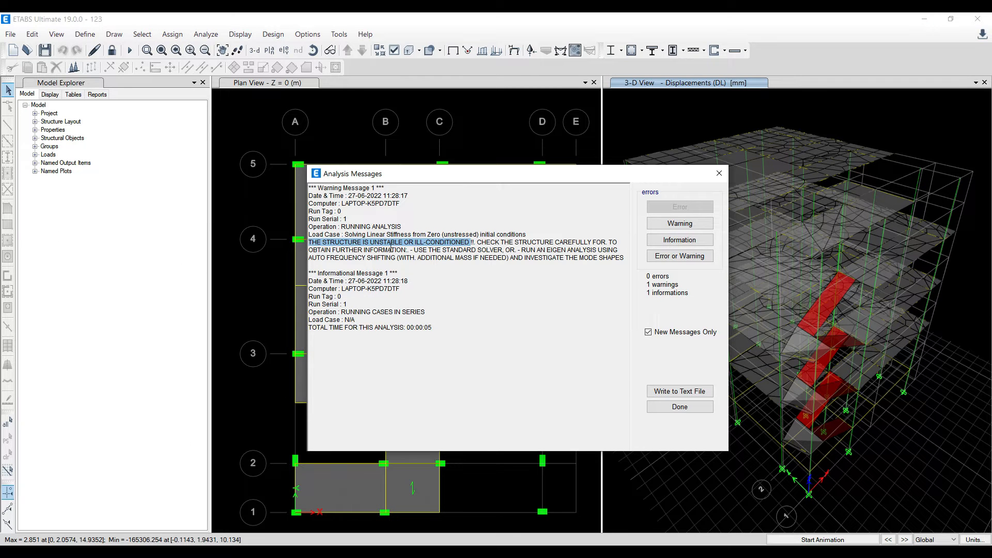
Dismiss the analysis messages and unlock the model, accepting deletion of the analysis results.
left_click(719, 173)
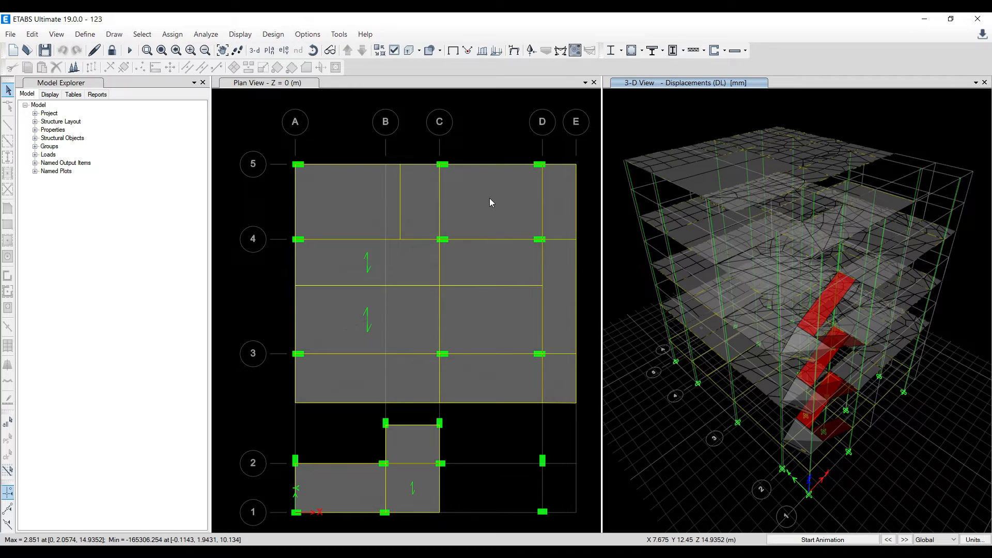
left_click(111, 50)
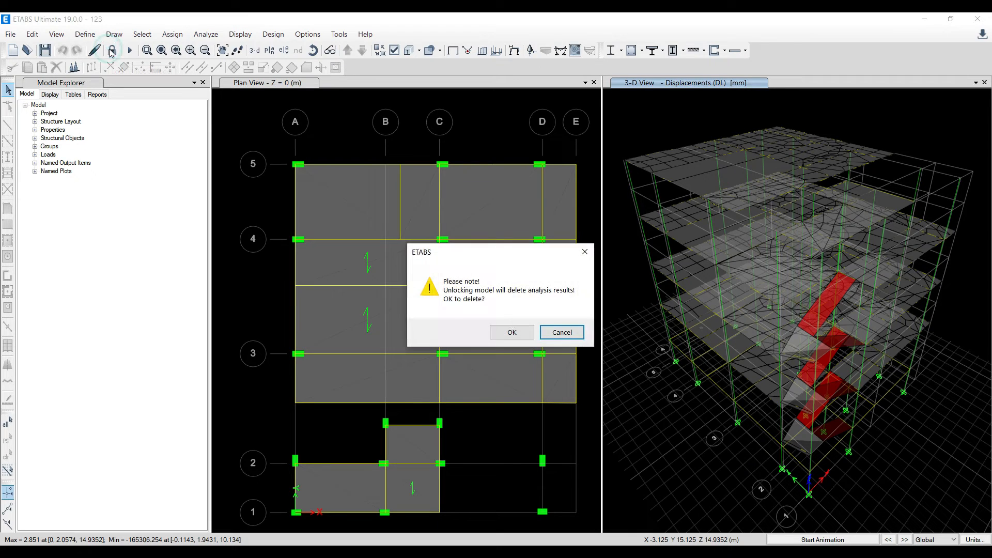
left_click(510, 333)
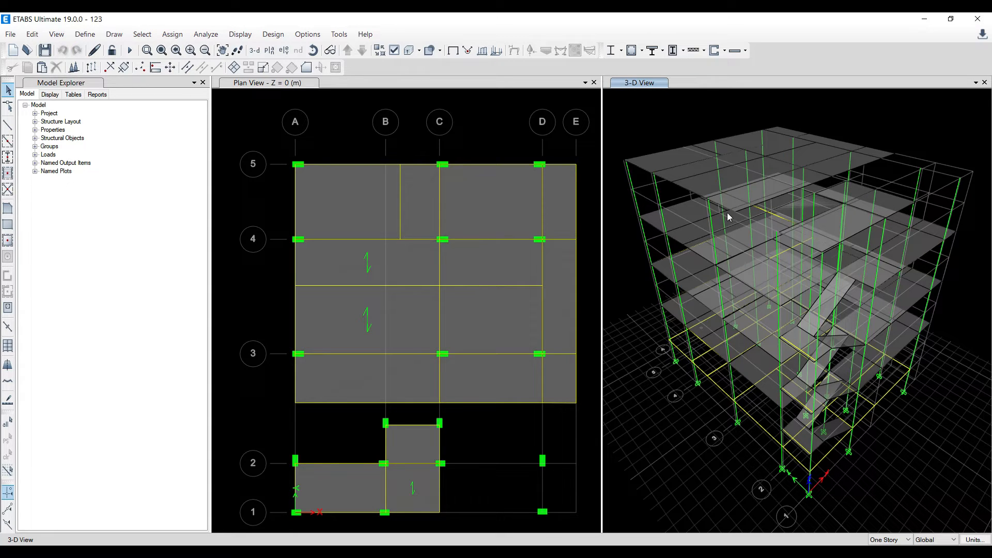
Hide the grid system lines in the 3-D view.
right_click(931, 137)
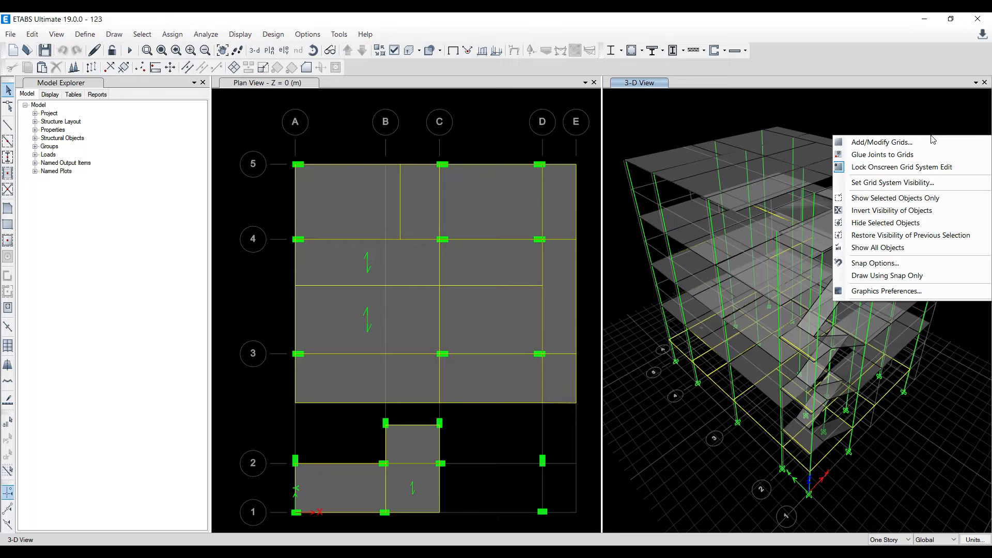
left_click(916, 190)
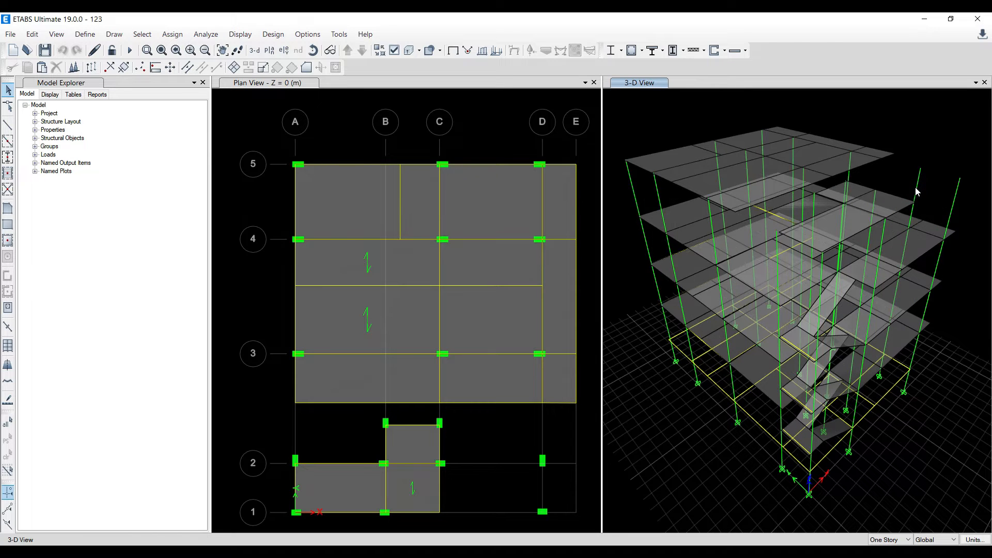
right_click(926, 136)
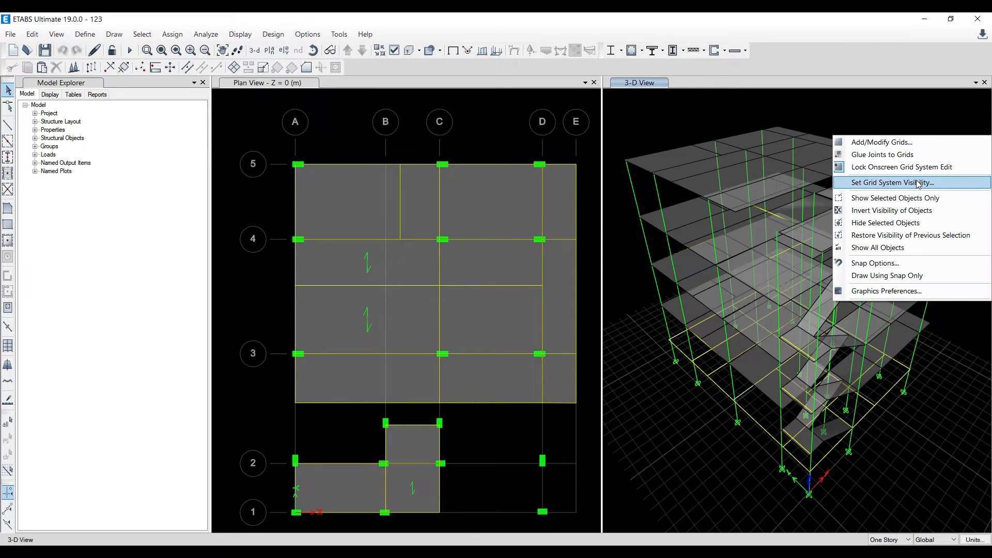
left_click(915, 180)
right_click(924, 132)
left_click(916, 177)
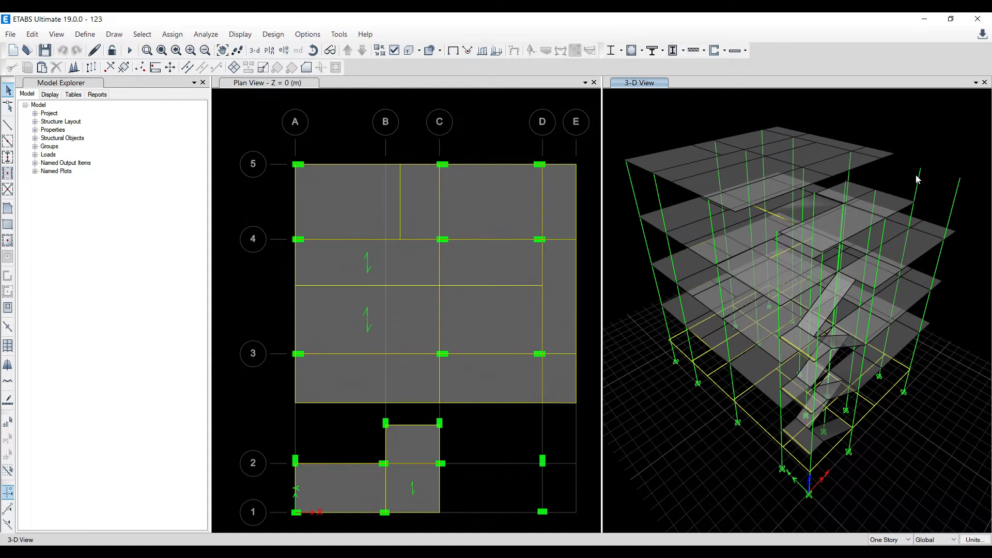
Delete the two freestanding Pent House level columns on grid D at lines 1 and 2.
middle_click_drag(932, 410, 910, 413, "shift")
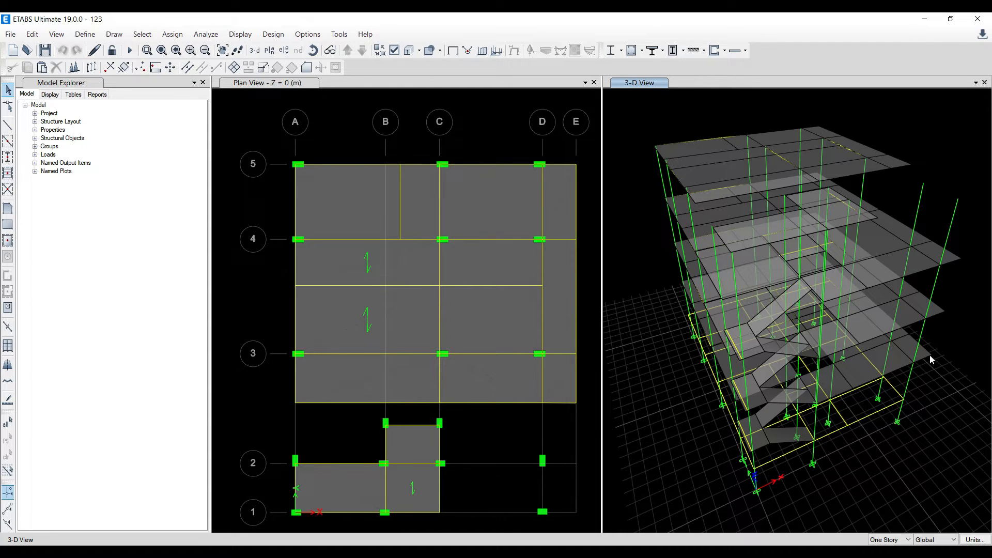
left_click(920, 208)
left_click(954, 215)
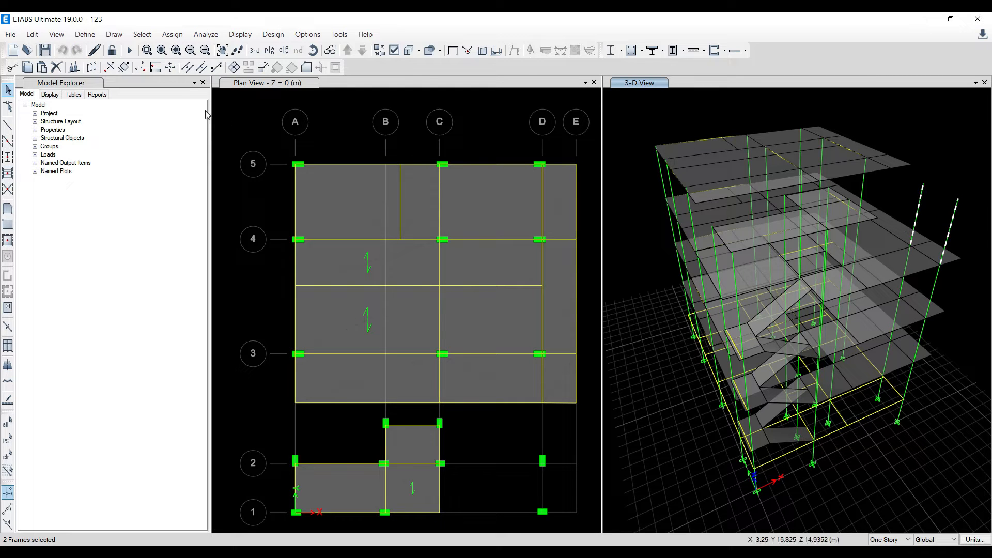
left_click(56, 68)
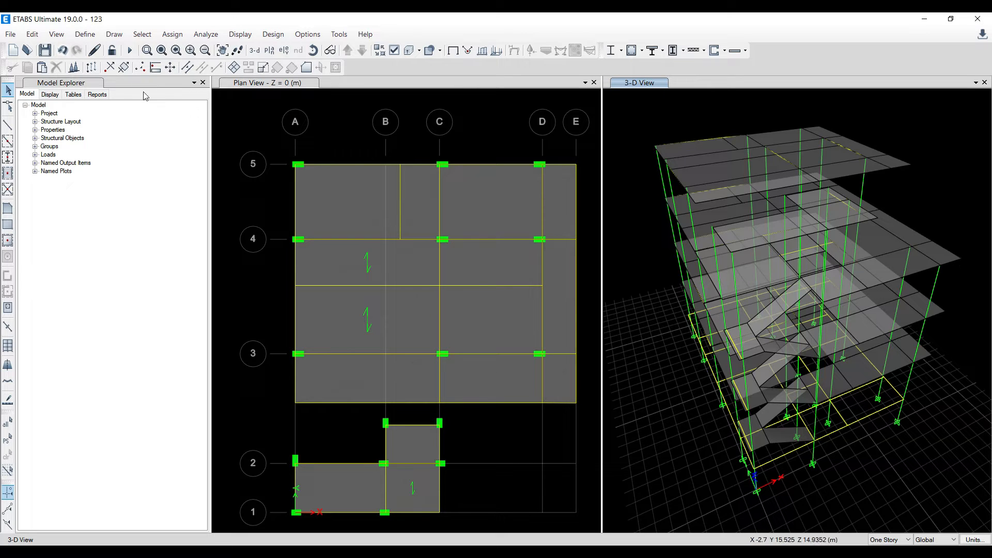
Rerun the analysis to check its messages, and unlock the model again, discarding the results.
left_click(129, 51)
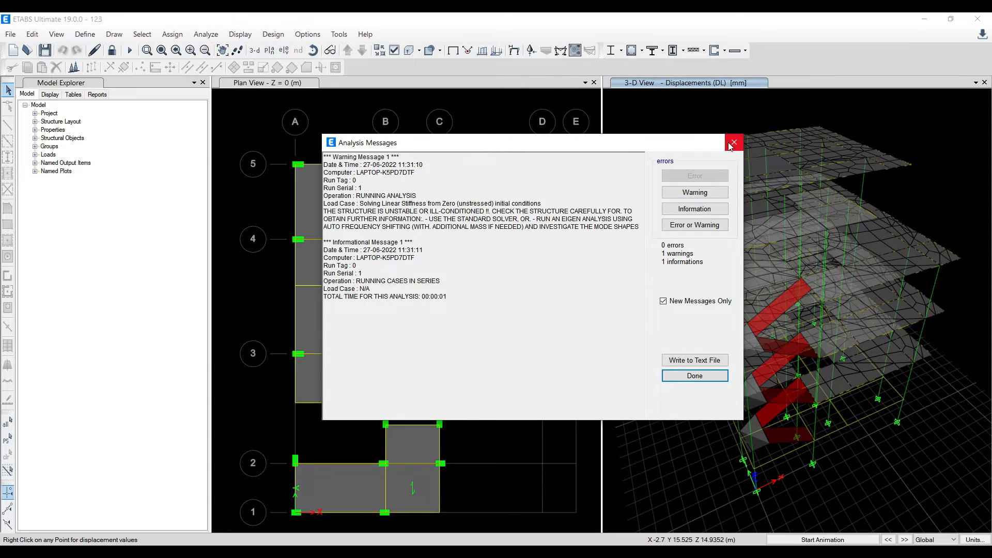
left_click(734, 142)
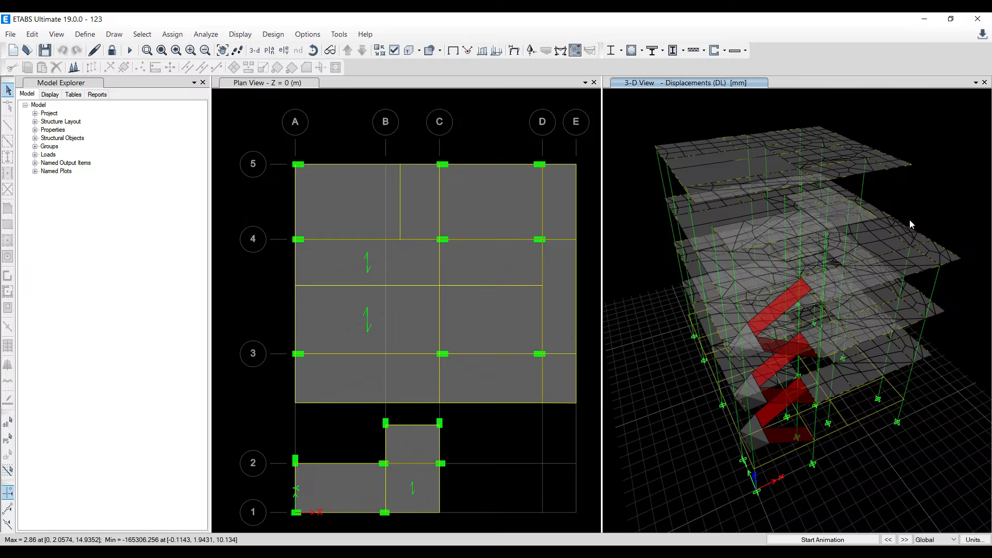
left_click(112, 52)
left_click(500, 332)
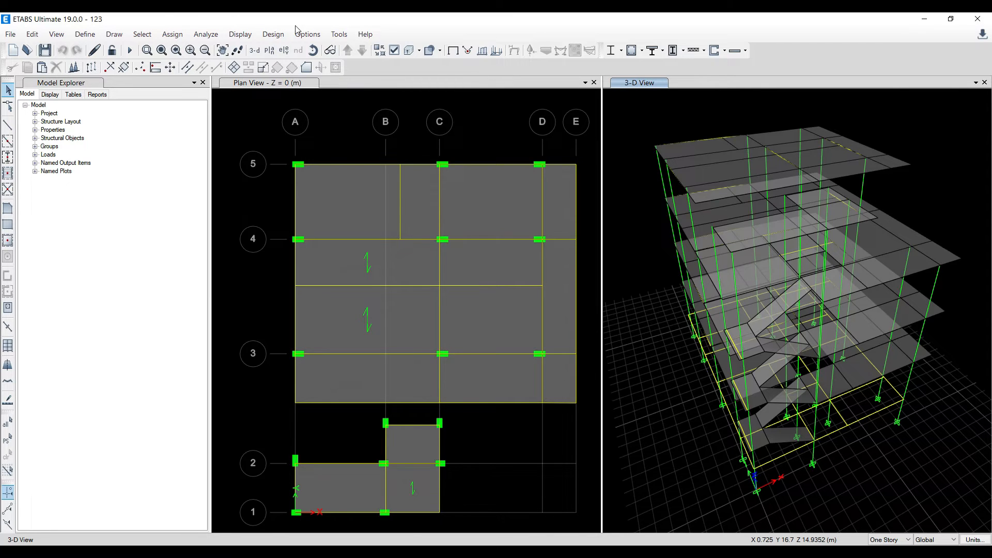
Set the on-screen display colors to White background.
left_click(308, 34)
mouse_move(345, 156)
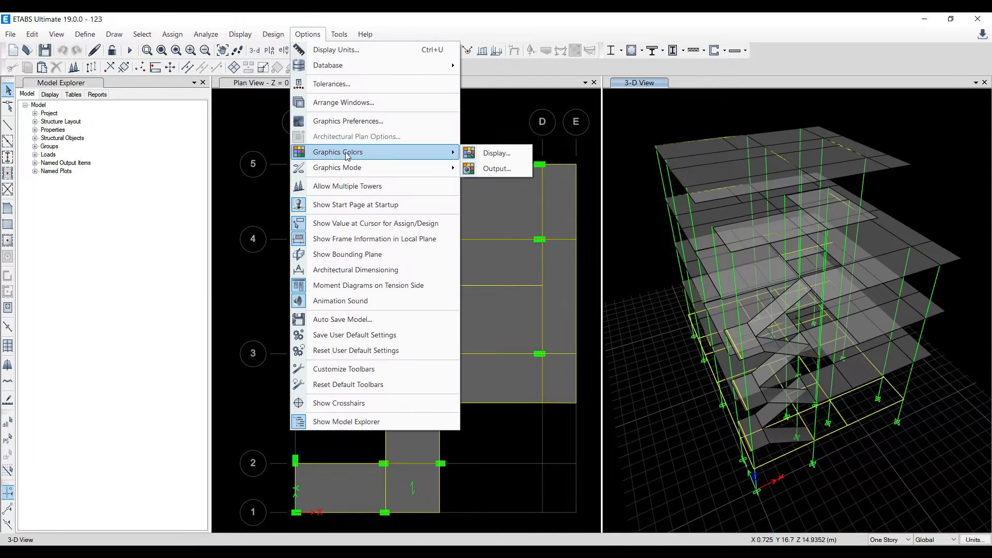
left_click(480, 157)
left_click(706, 310)
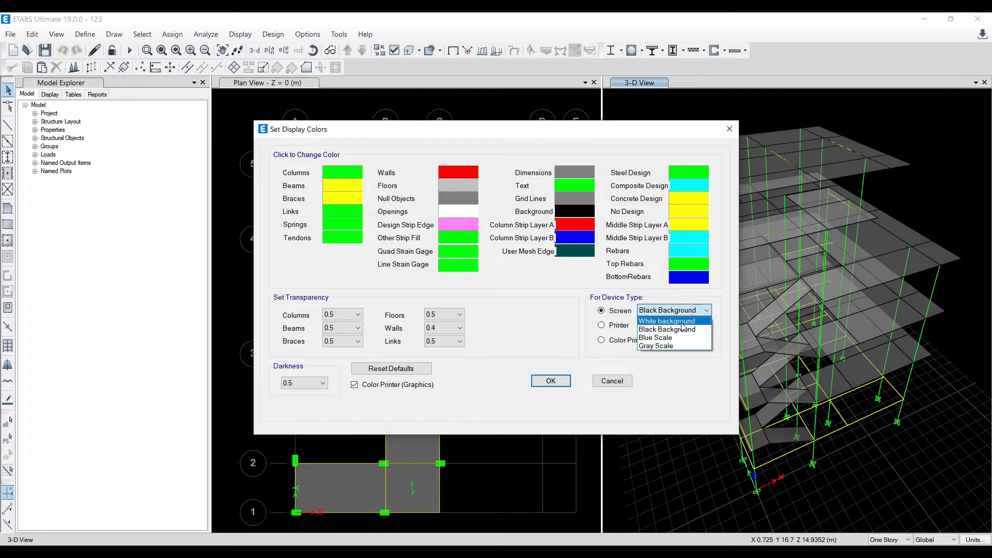
left_click(682, 319)
left_click(551, 381)
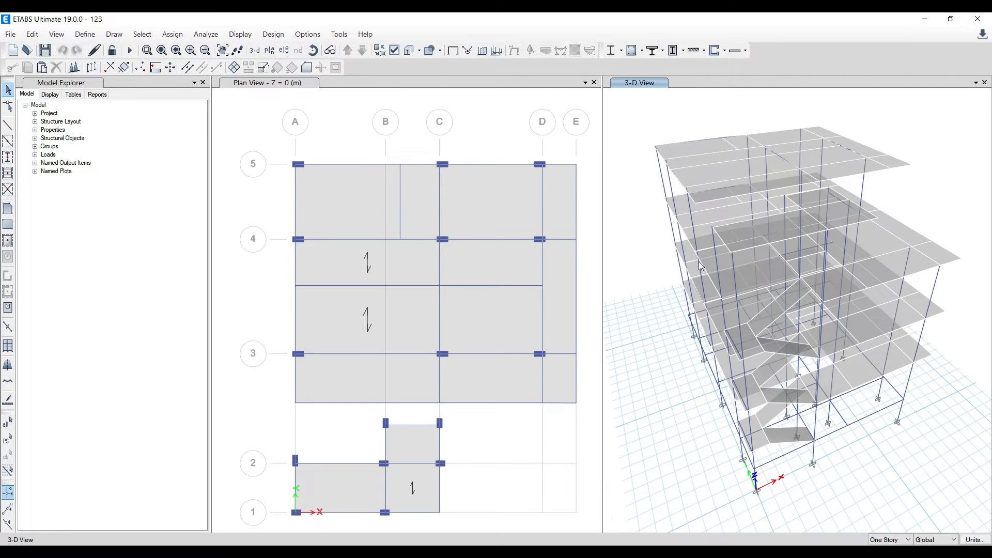
Restore the on-screen display colors to Black Background.
left_click(309, 34)
mouse_move(362, 152)
left_click(493, 154)
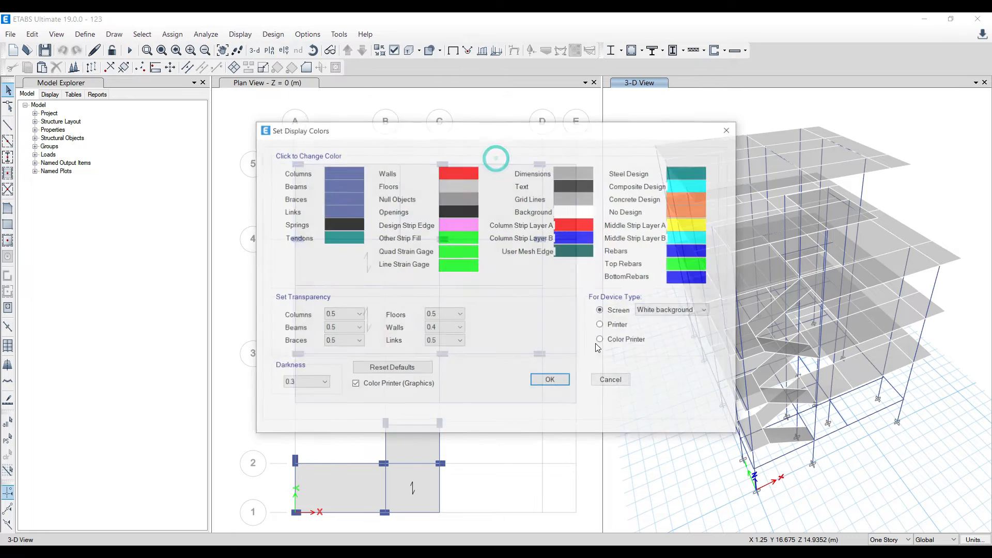
left_click(689, 310)
left_click(672, 337)
left_click(551, 382)
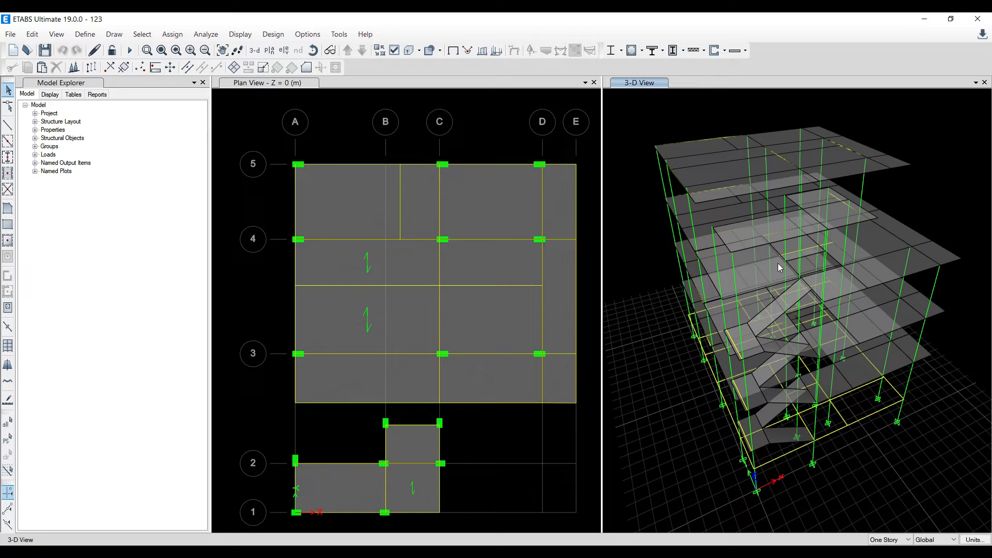
Show the Foundation level in the plan view and review the story heights and elevations without changing them.
left_click(489, 149)
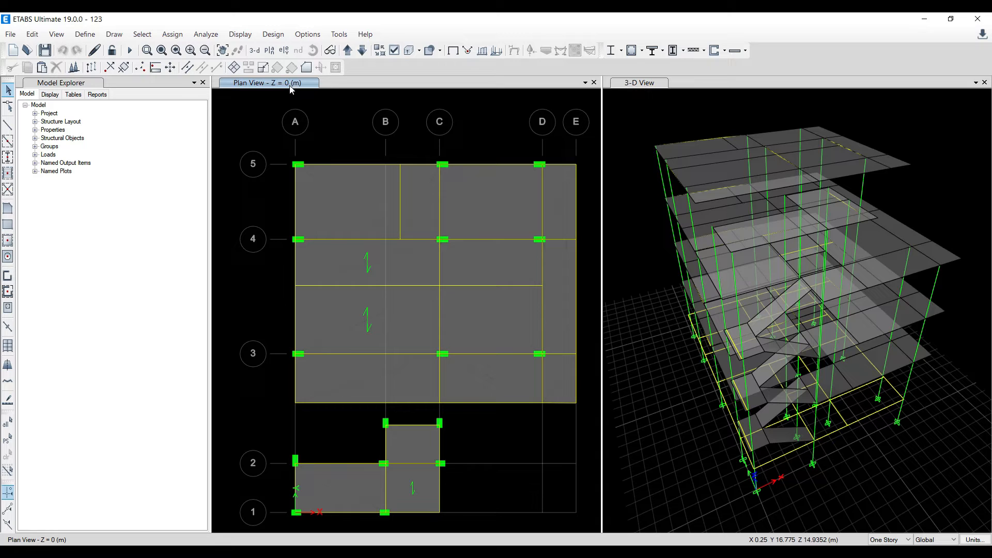
left_click(345, 56)
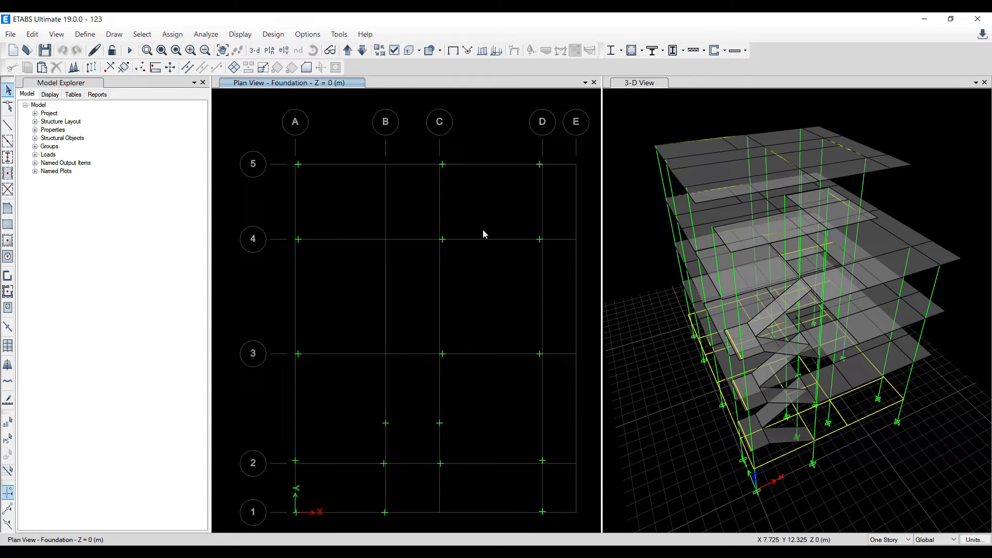
left_click(32, 34)
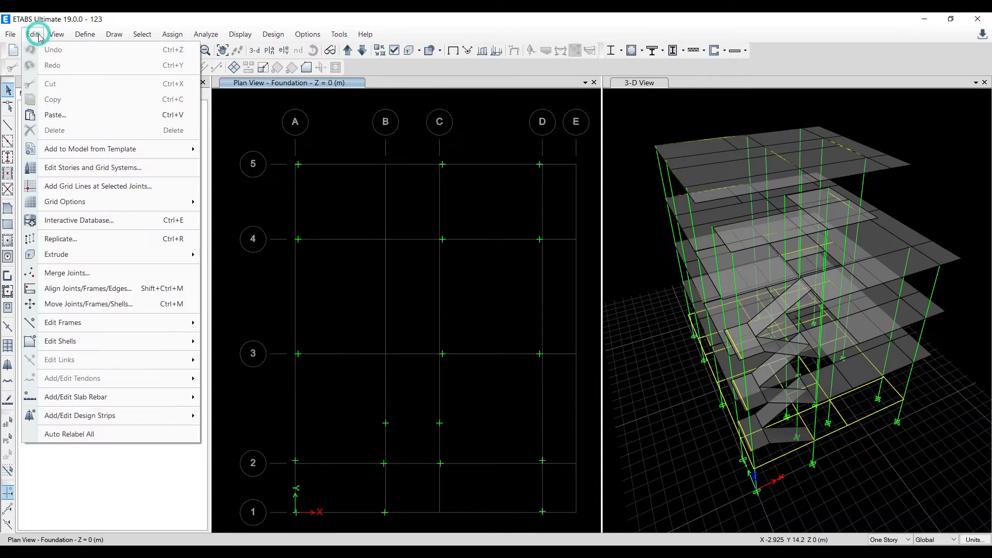
left_click(118, 170)
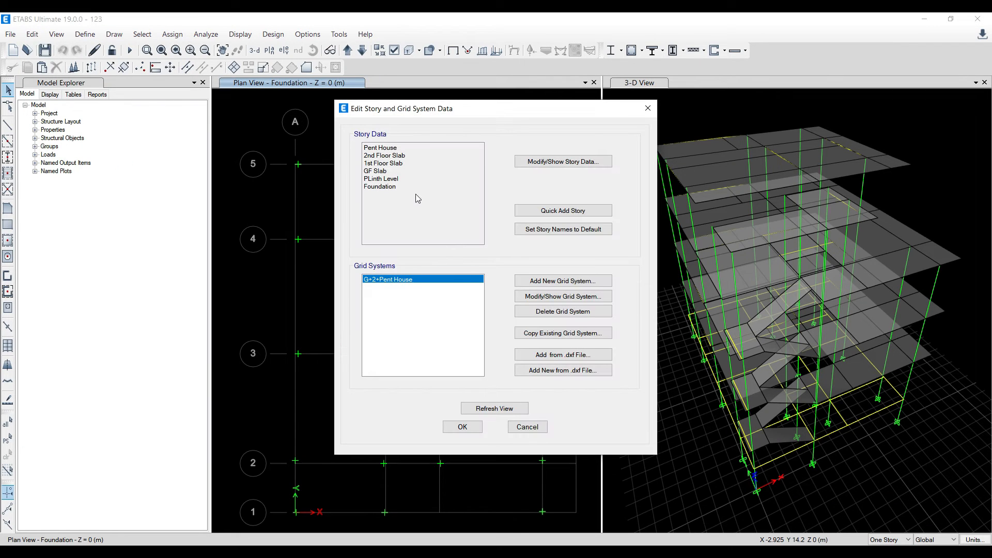
left_click(538, 163)
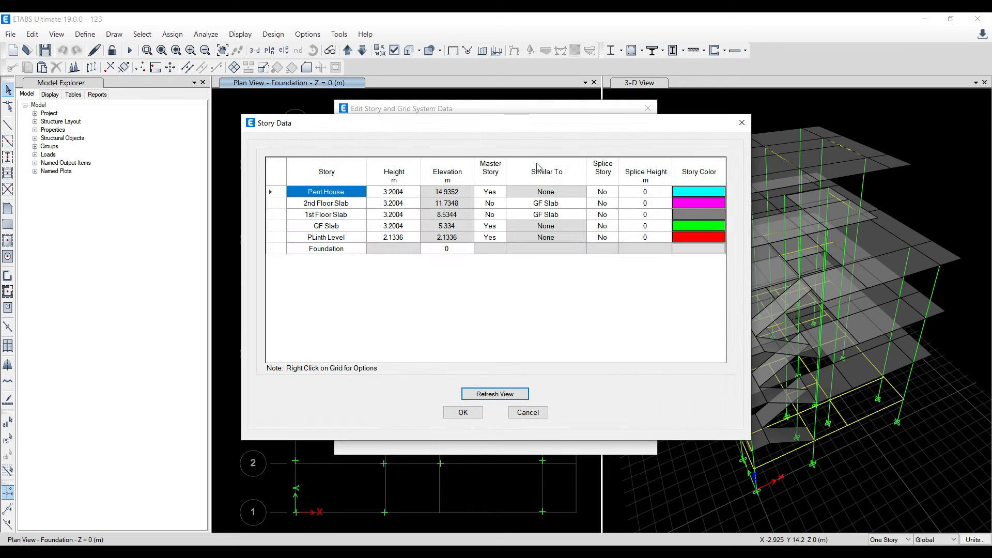
left_click_drag(547, 129, 354, 133)
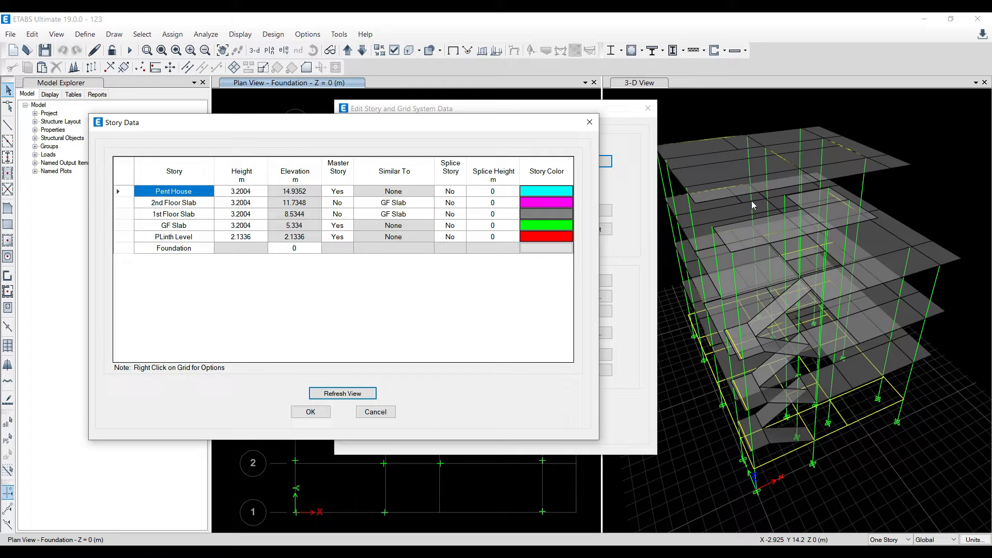
left_click(590, 124)
left_click_drag(579, 111, 794, 127)
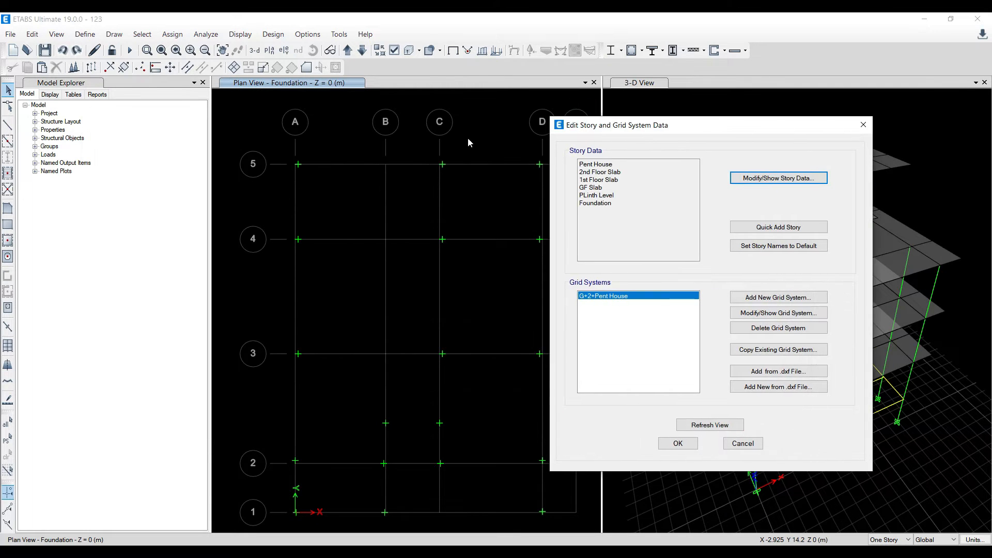
left_click(864, 124)
Move the plan view up to the RefPl 1 level and inspect the G+2+Pent House grid system data.
left_click(349, 51)
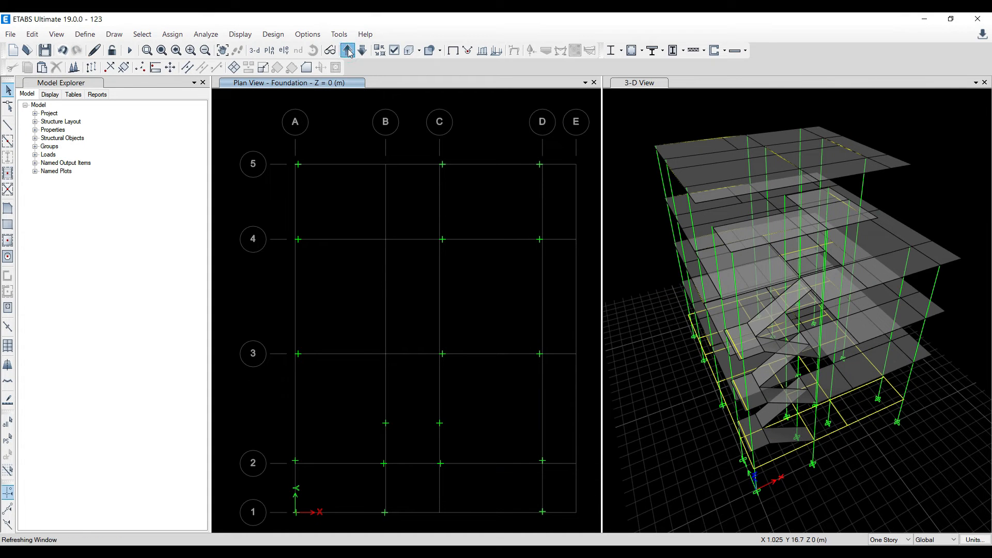
left_click(348, 49)
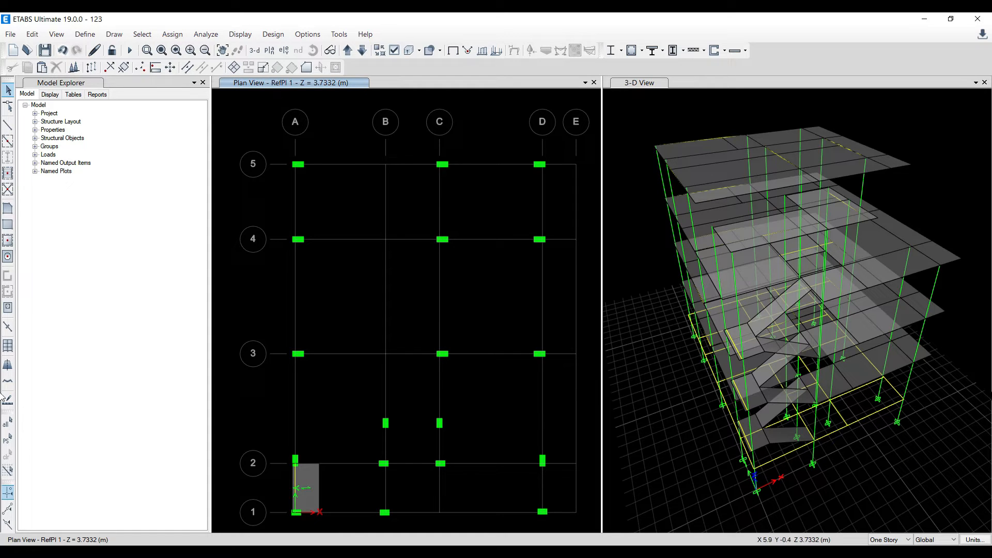
left_click(32, 35)
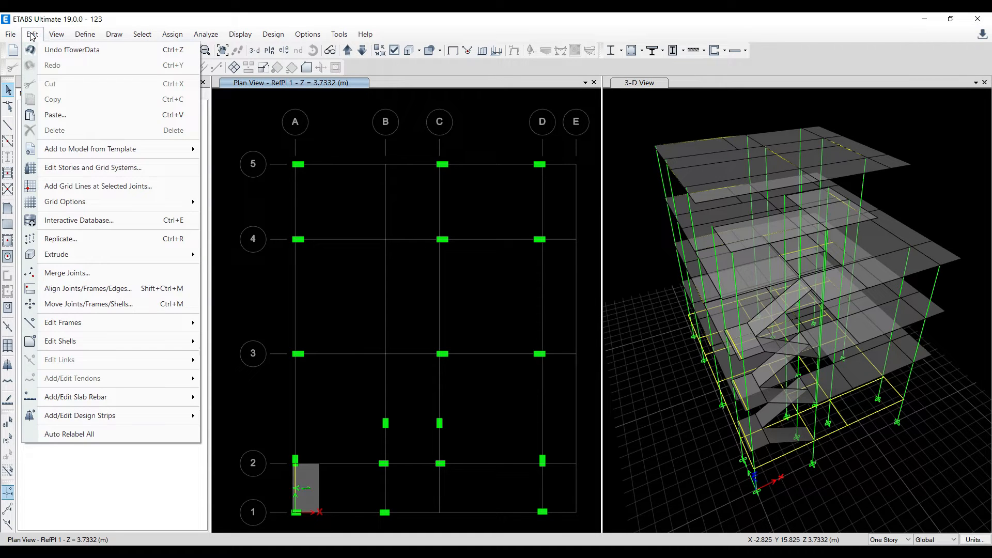
left_click(74, 169)
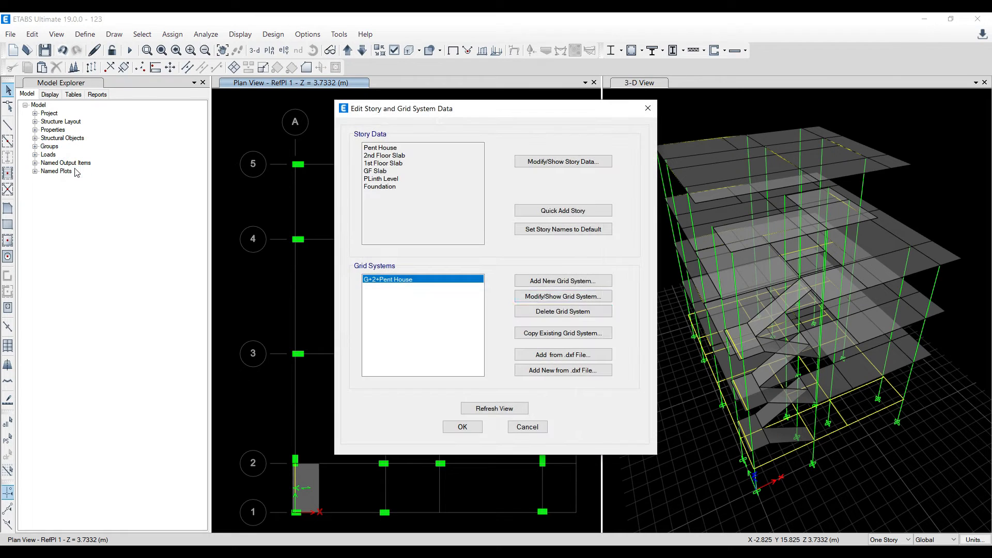
left_click(587, 304)
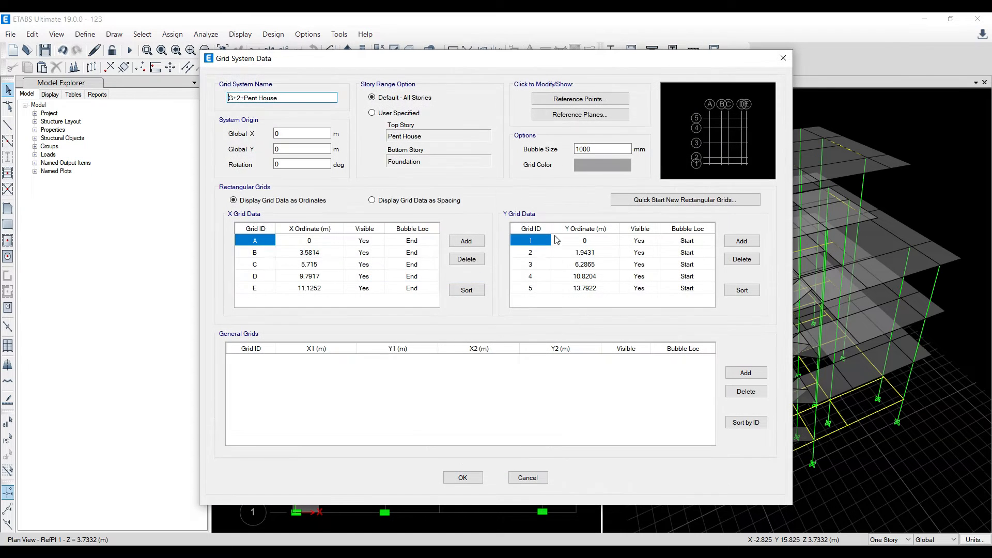
left_click(790, 58)
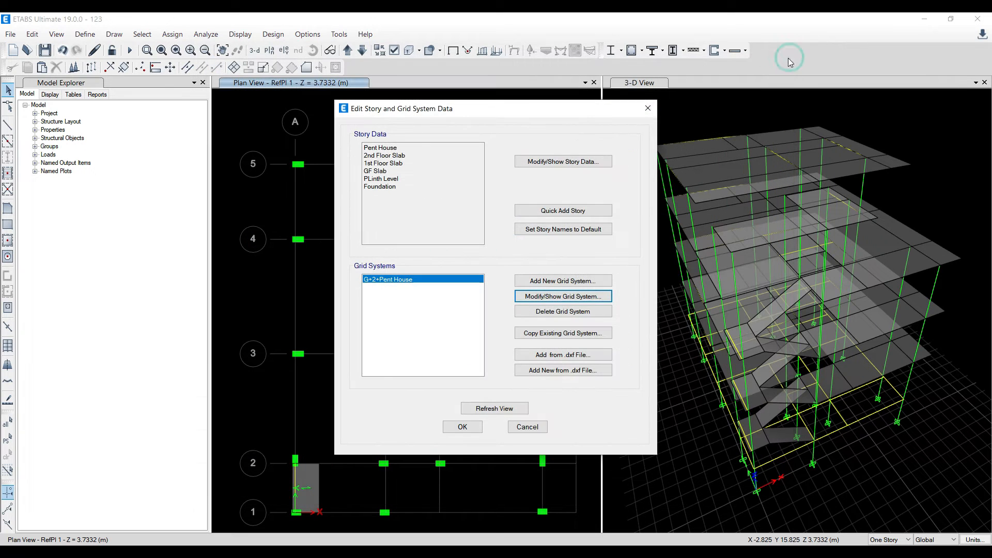
left_click(652, 106)
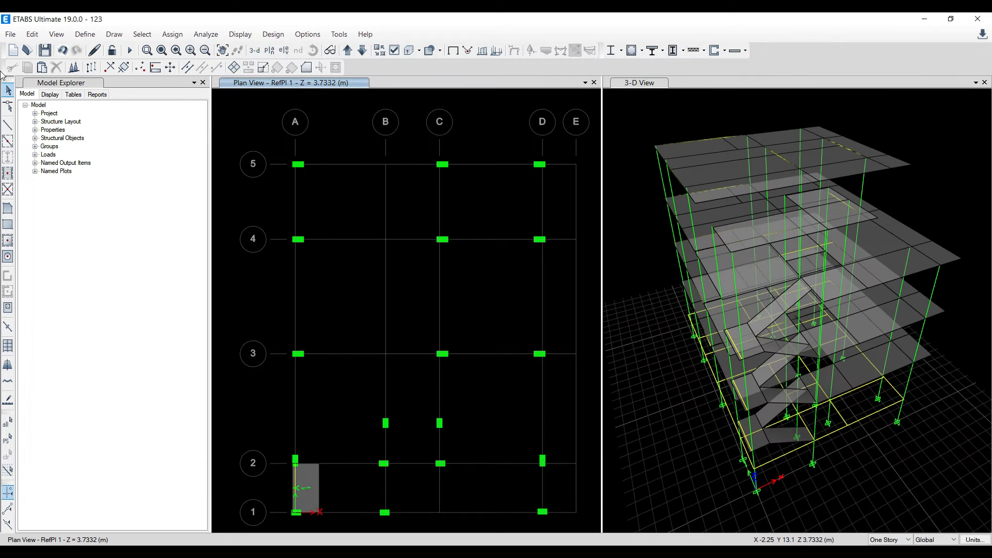
Review the story heights and elevations in the story data without changing them.
left_click(31, 37)
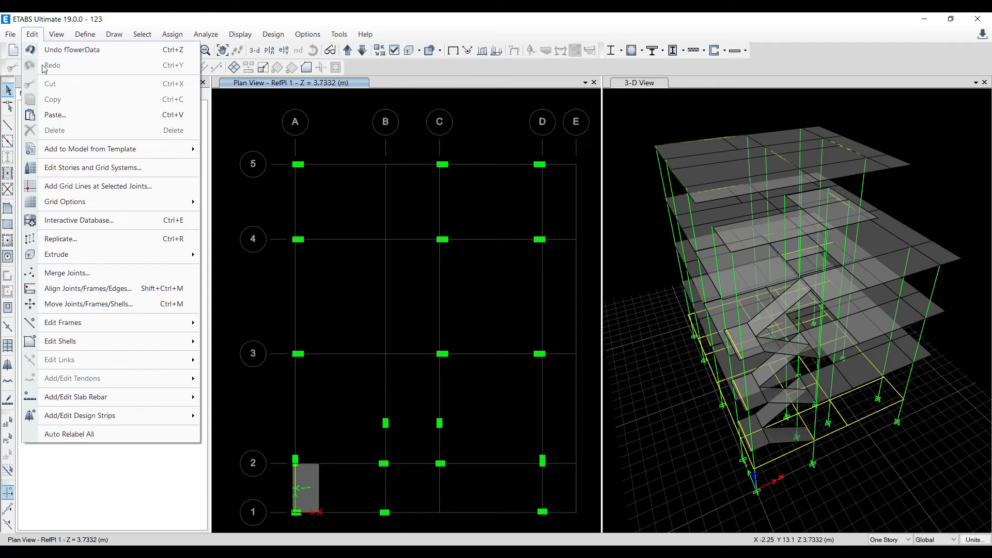
left_click(83, 169)
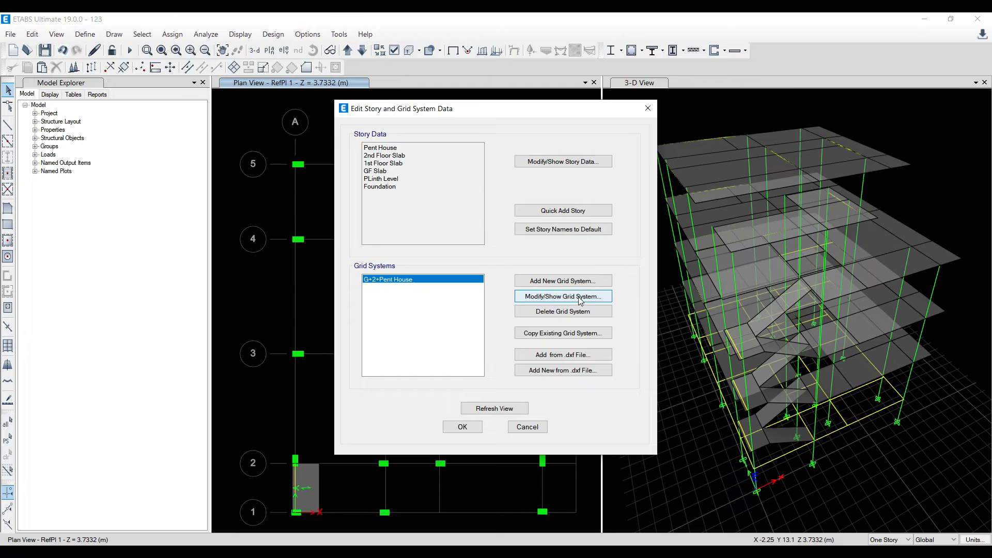
left_click(549, 163)
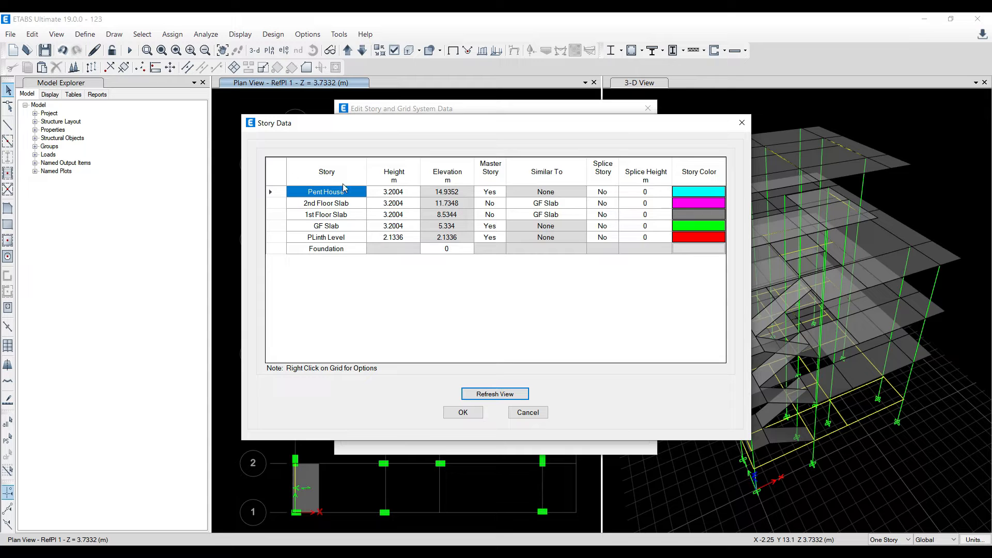
left_click(743, 123)
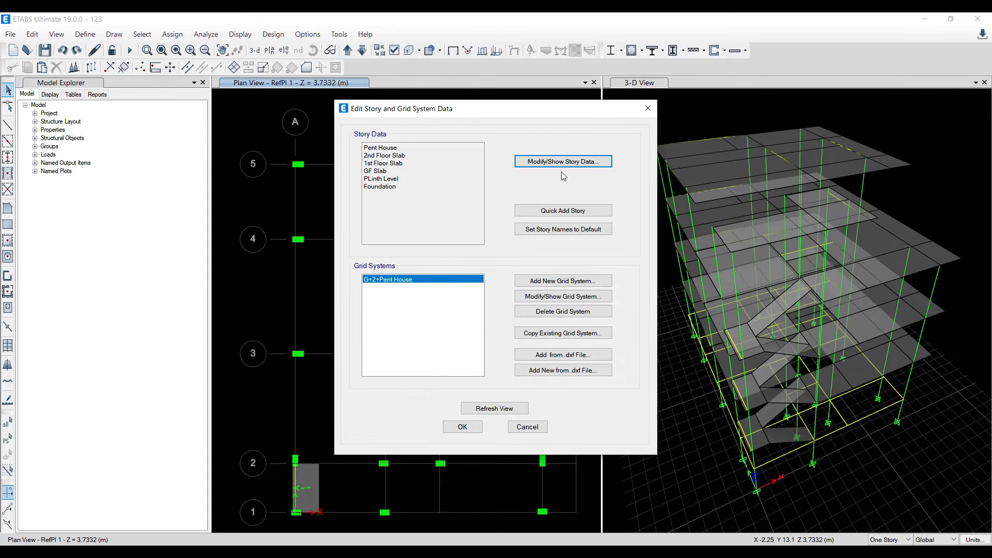
Delete all reference planes from the G+2+Pent House grid system and apply the grid changes.
left_click(564, 299)
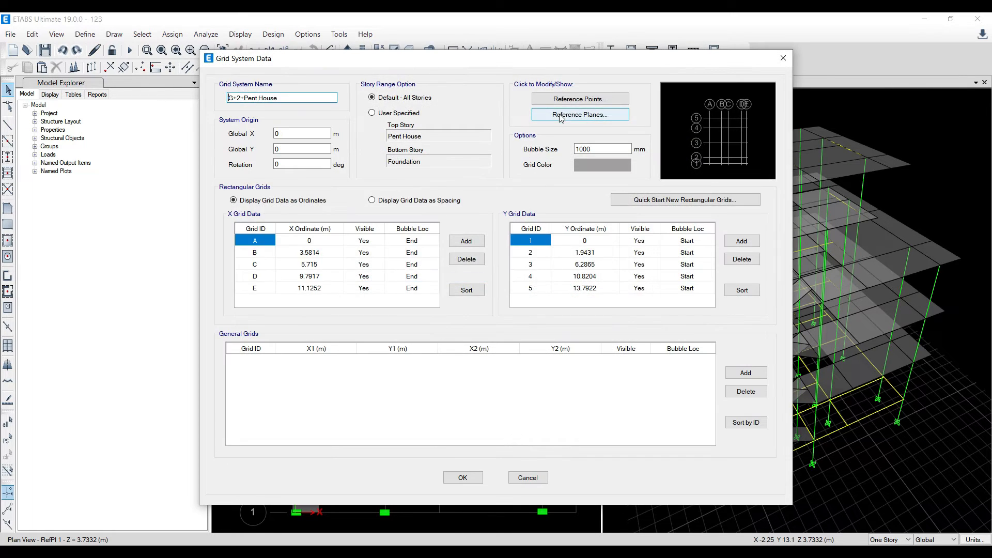
left_click(565, 117)
left_click(596, 272)
left_click(596, 272)
left_click(595, 271)
left_click(594, 271)
left_click(463, 350)
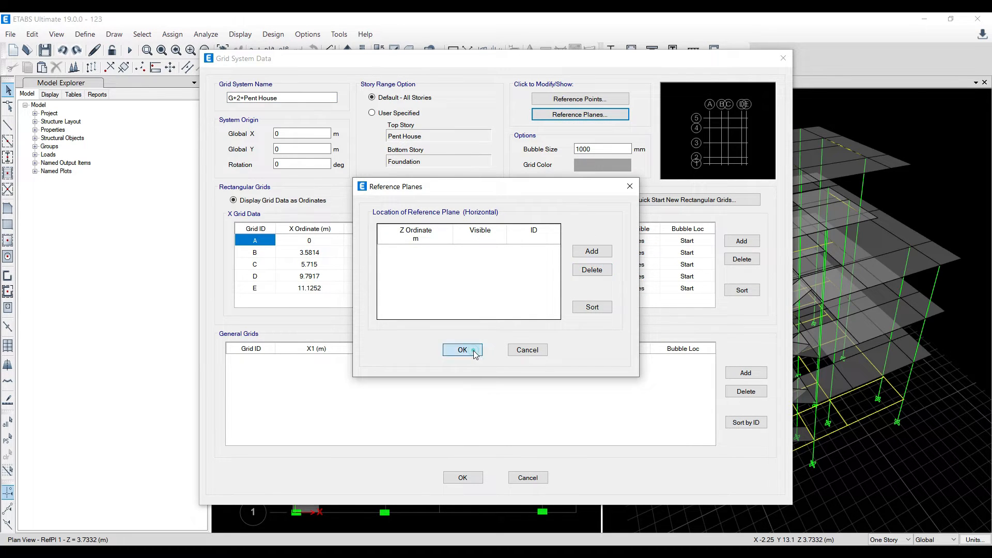
left_click(462, 478)
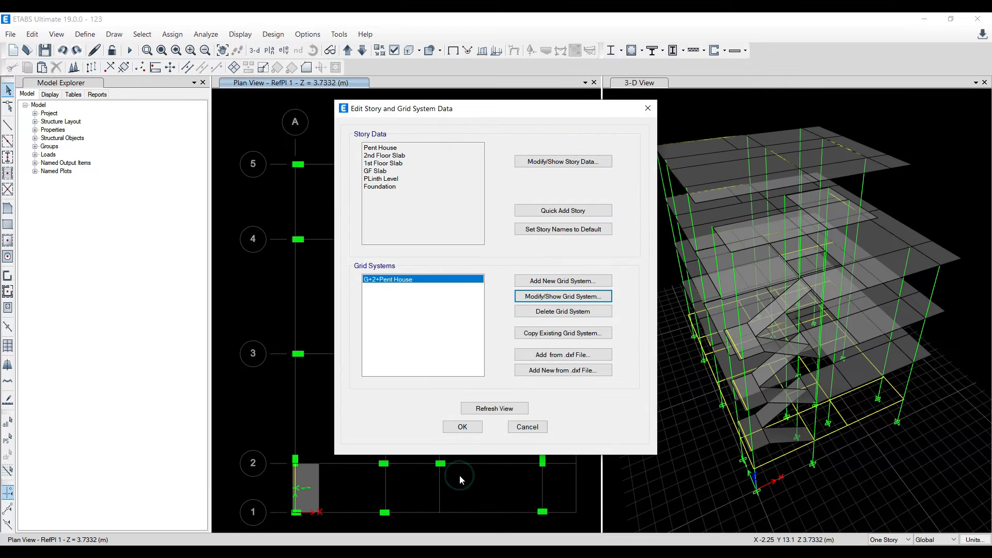
left_click(471, 429)
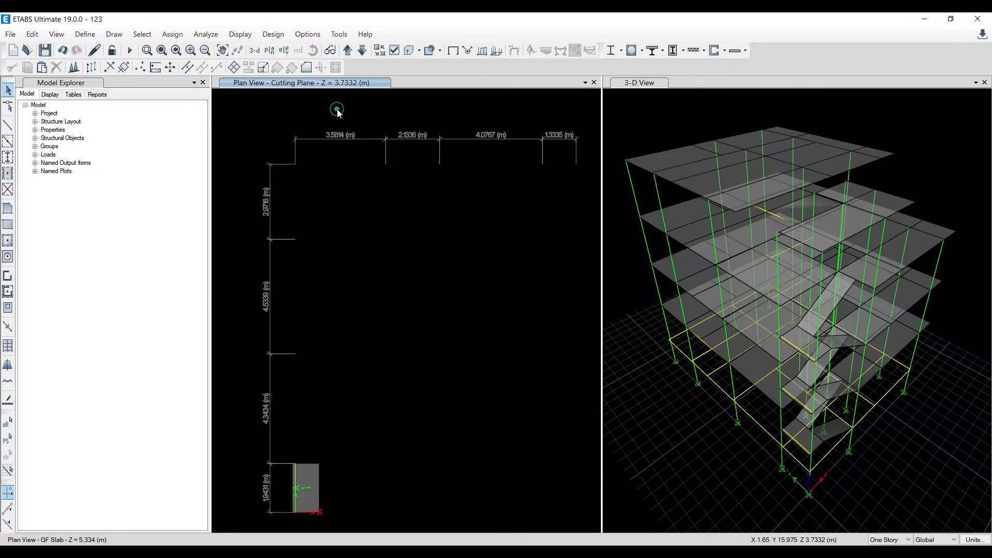
Compare the upper floor plans and check the slab panel between grids C–D and 3–4 on the 1st Floor Slab.
left_click(346, 49)
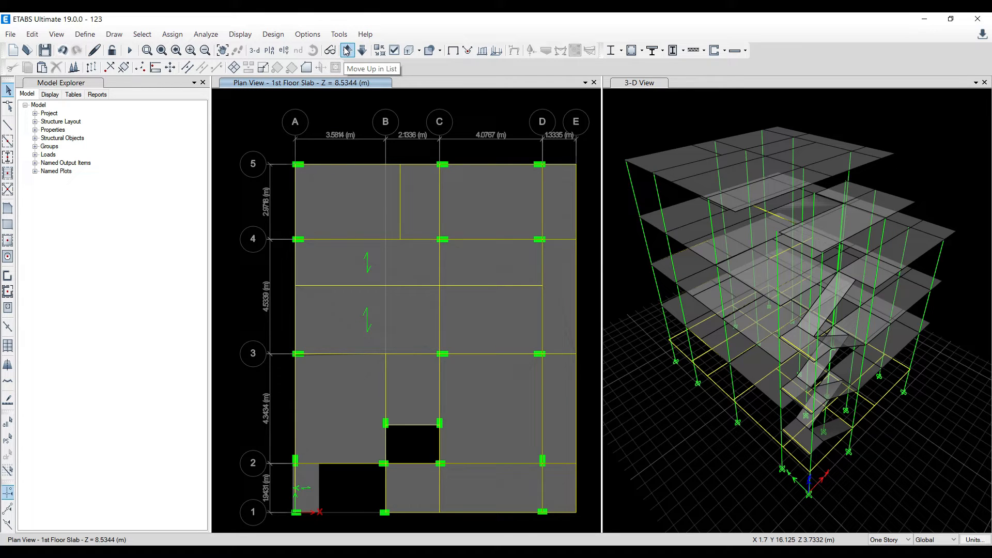
left_click(348, 50)
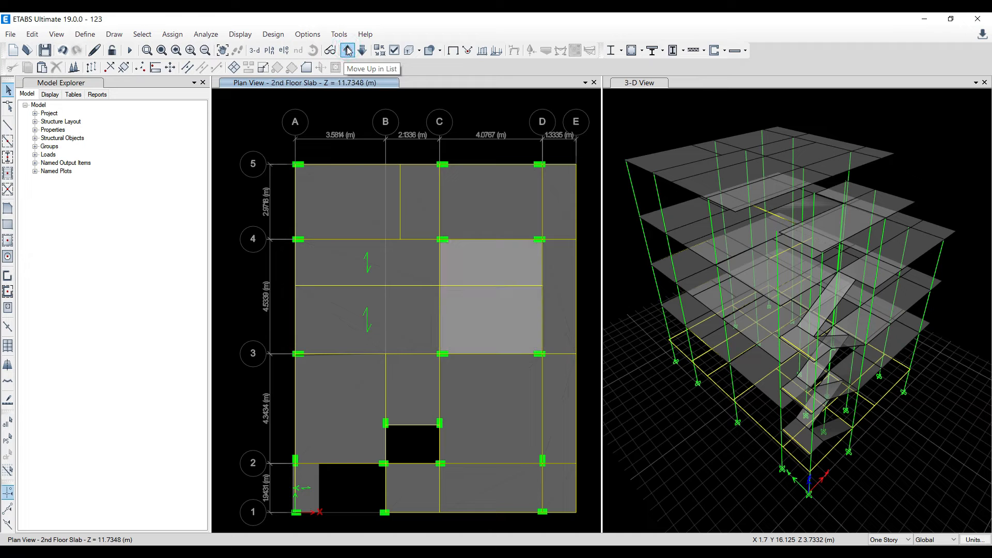
left_click(348, 50)
left_click(363, 50)
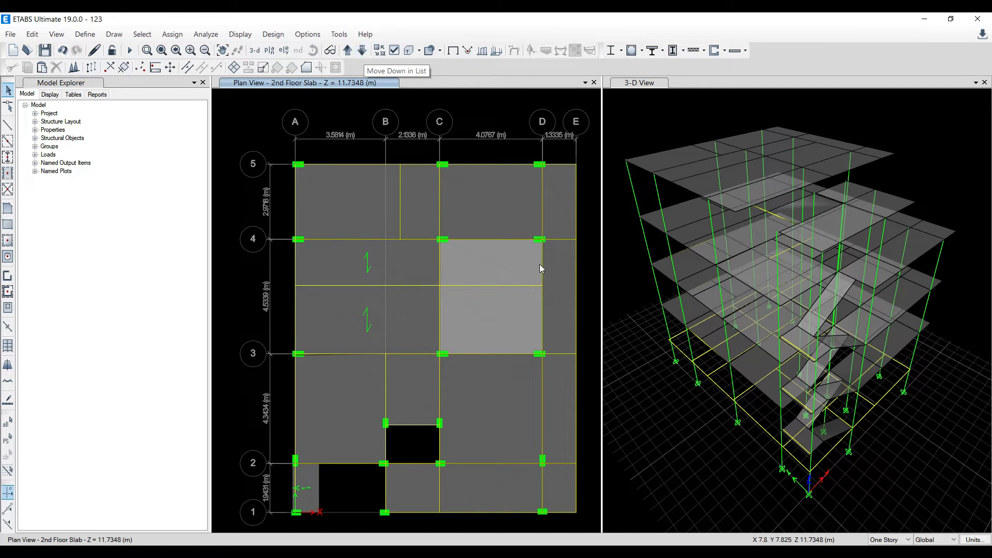
left_click(362, 51)
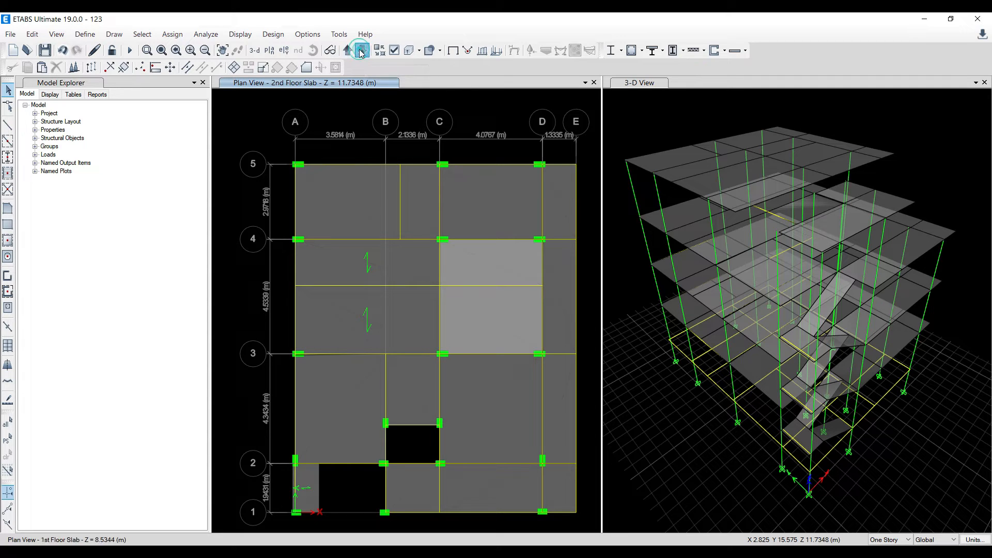
left_click(487, 327)
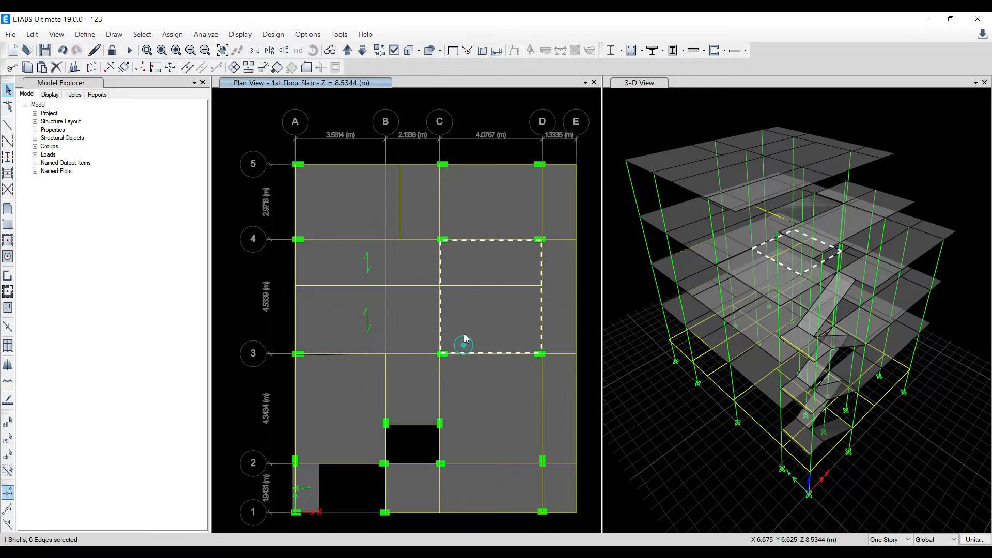
Delete the two overlapping slab panels between grids C–D and 3–4 on the 2nd Floor Slab, and return to the 1st Floor Slab plan.
left_click(347, 51)
left_click(499, 309)
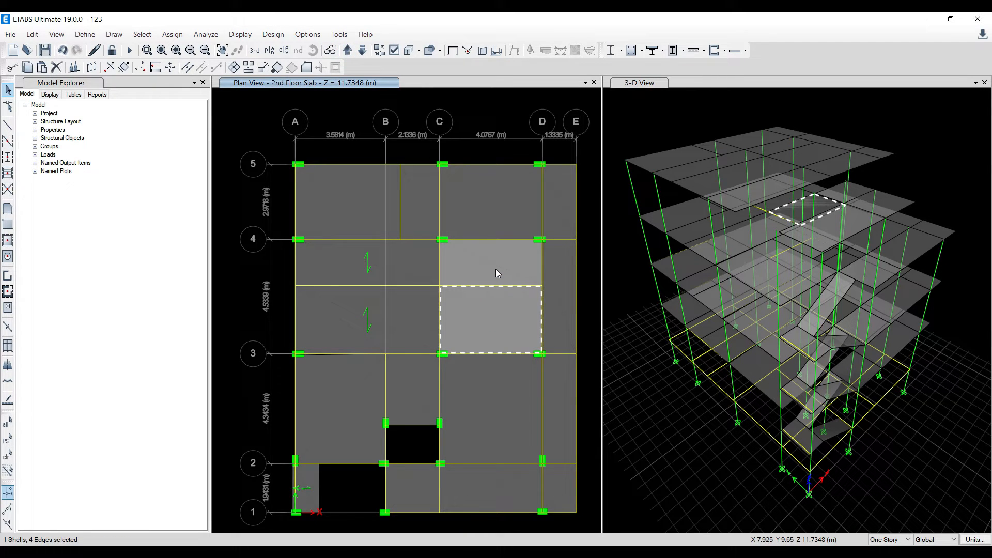
key("Delete")
left_click(495, 268)
key("Delete")
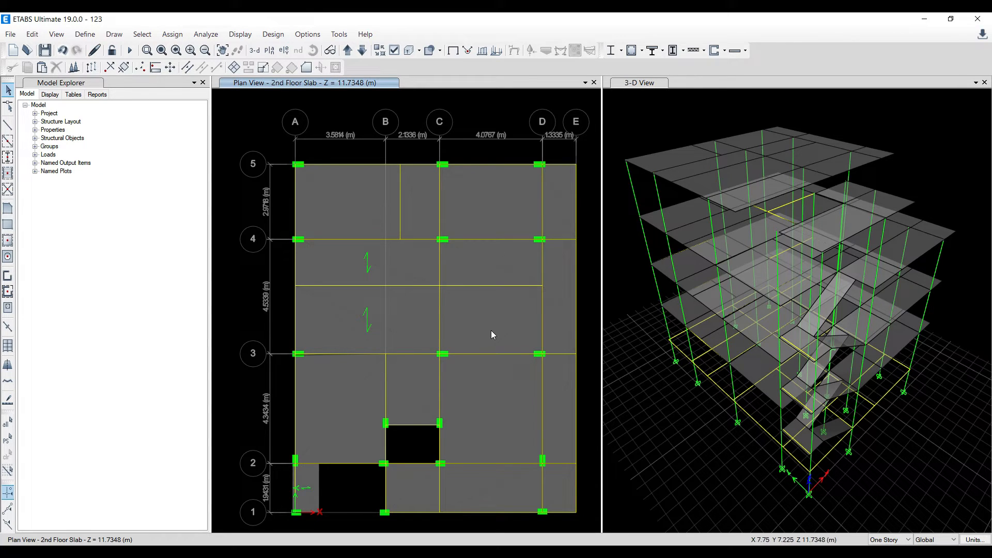
left_click(363, 51)
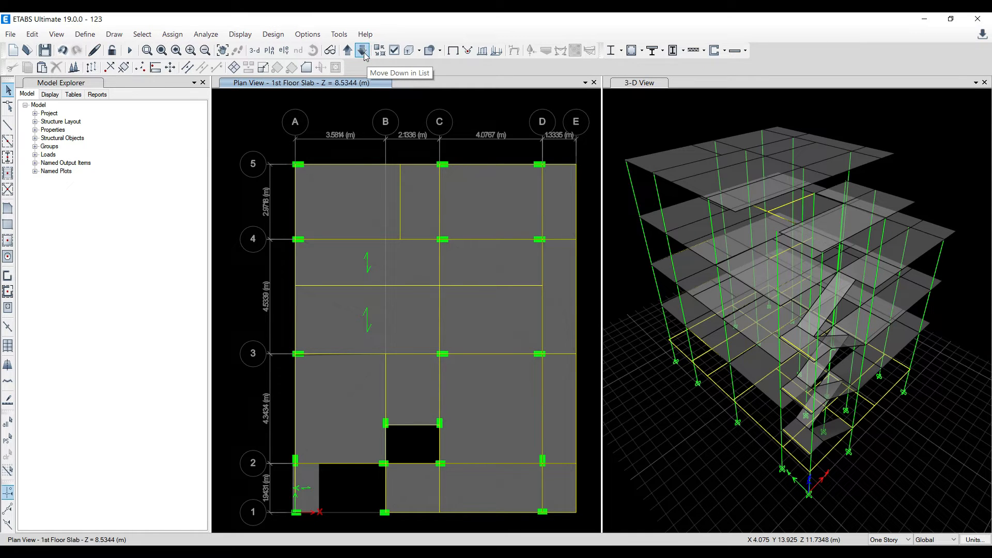
left_click(489, 298)
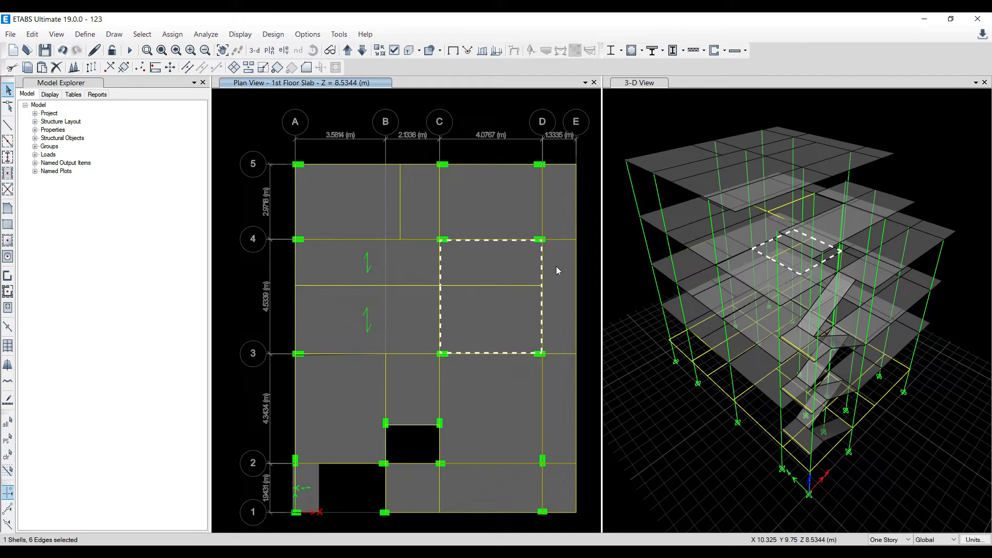
left_click(474, 286)
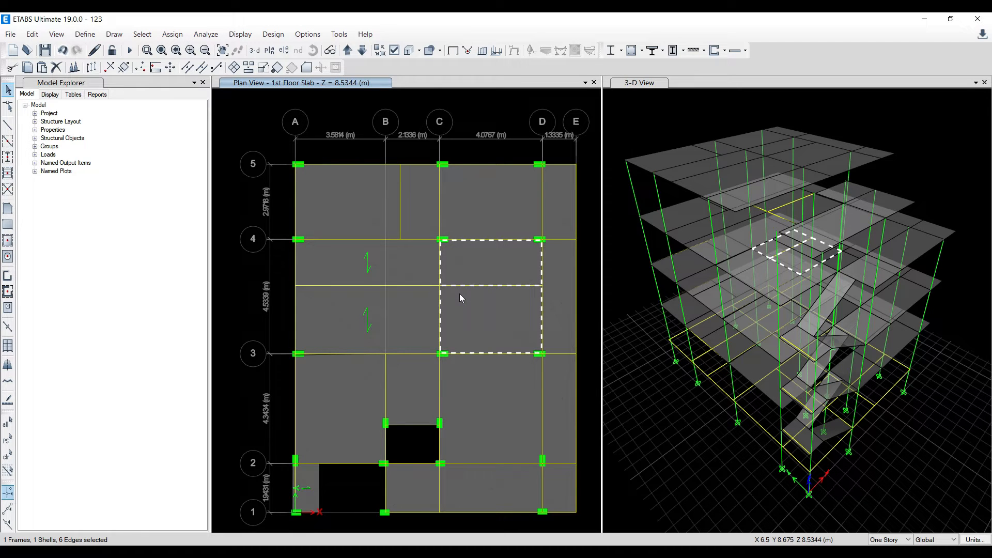
left_click(32, 34)
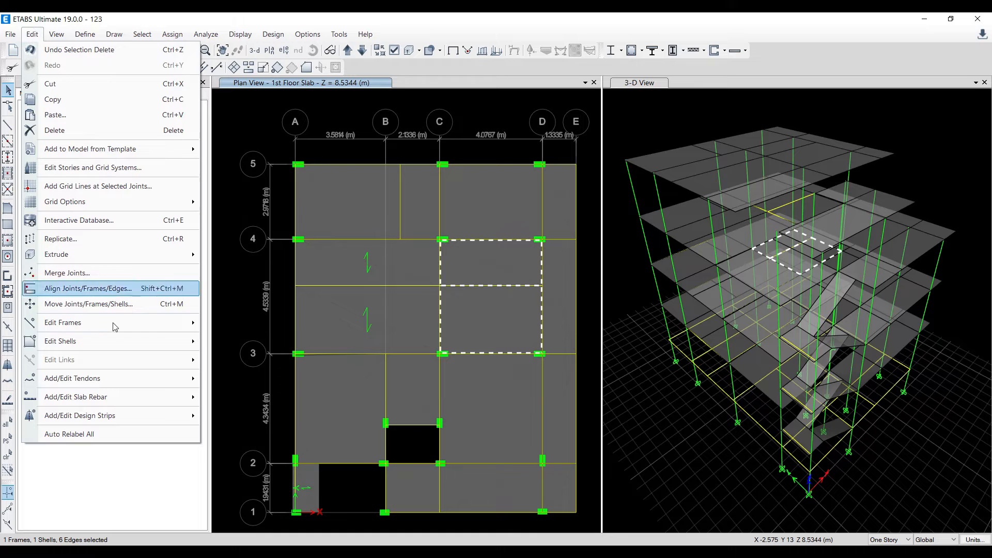
mouse_move(136, 339)
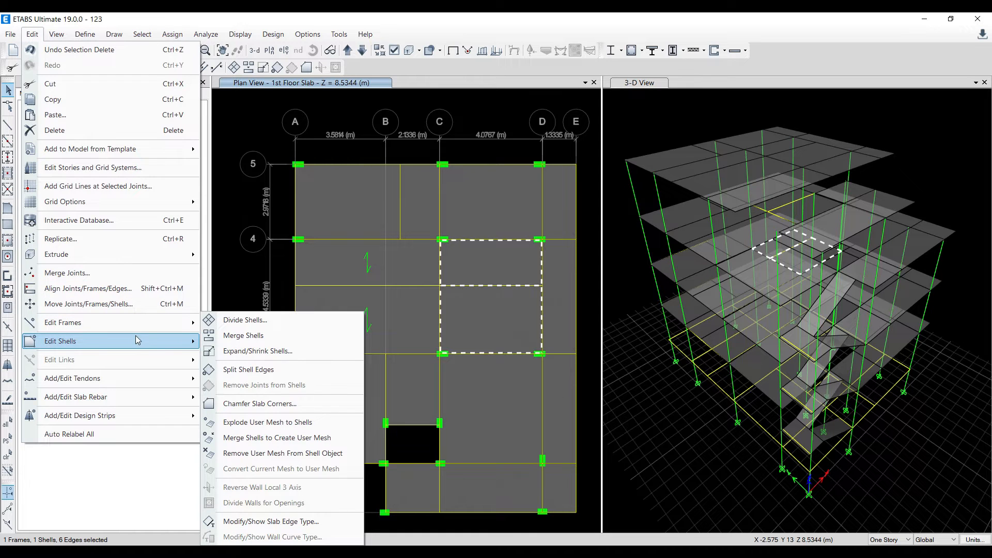
left_click(255, 323)
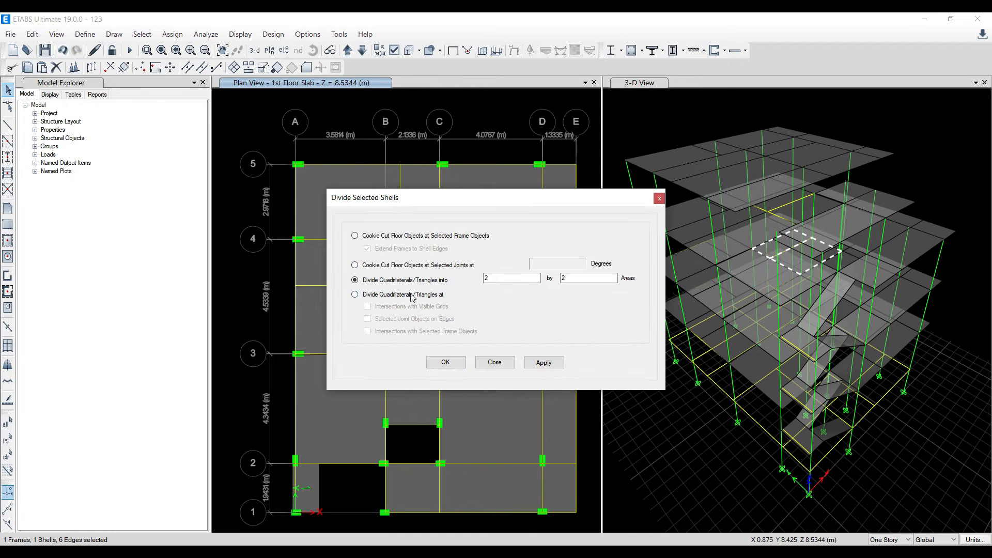
left_click(658, 200)
left_click(465, 311)
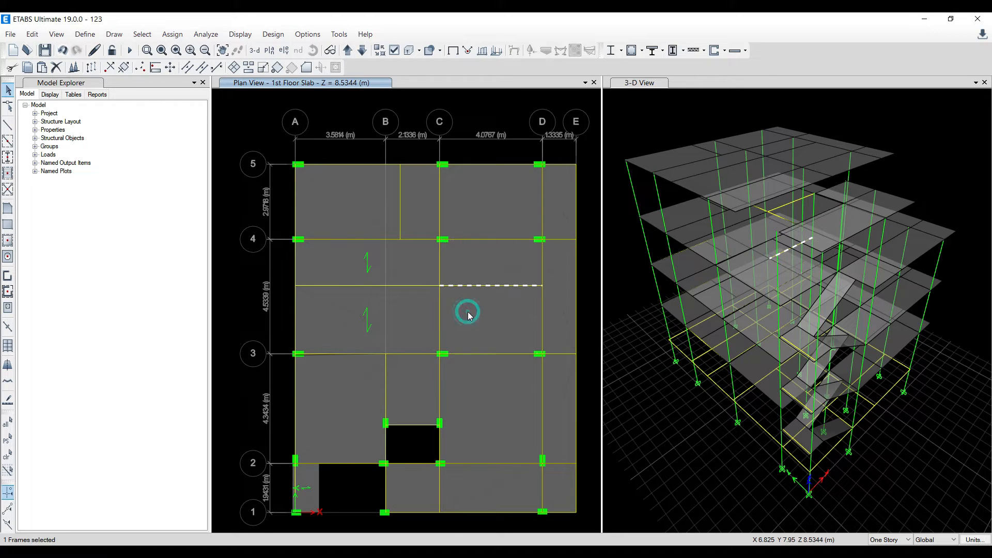
left_click(480, 284)
left_click(479, 283)
left_click(479, 283)
Set editing to All Stories and delete the slab panel between grids C–D and 3–4.
left_click(893, 540)
left_click(889, 528)
left_click(501, 315)
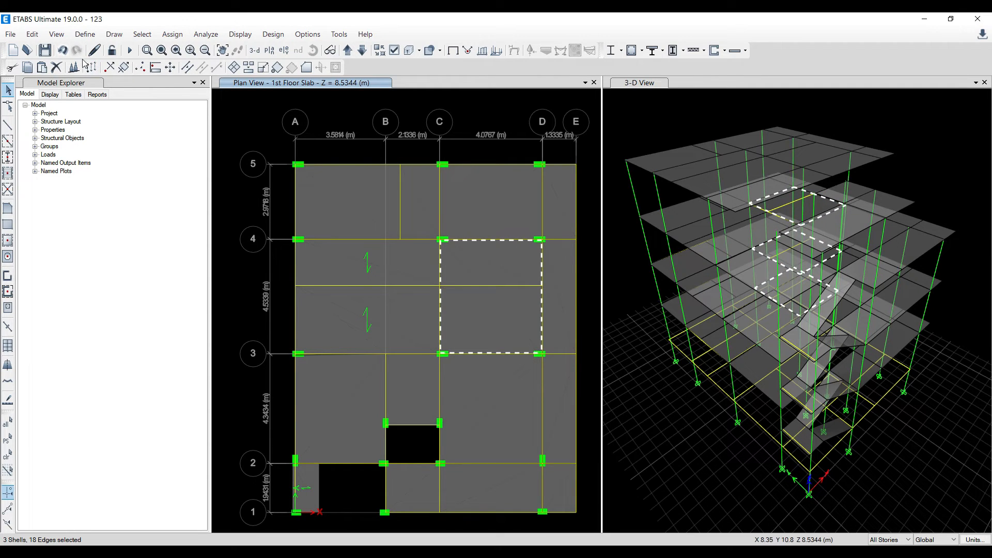
left_click(56, 67)
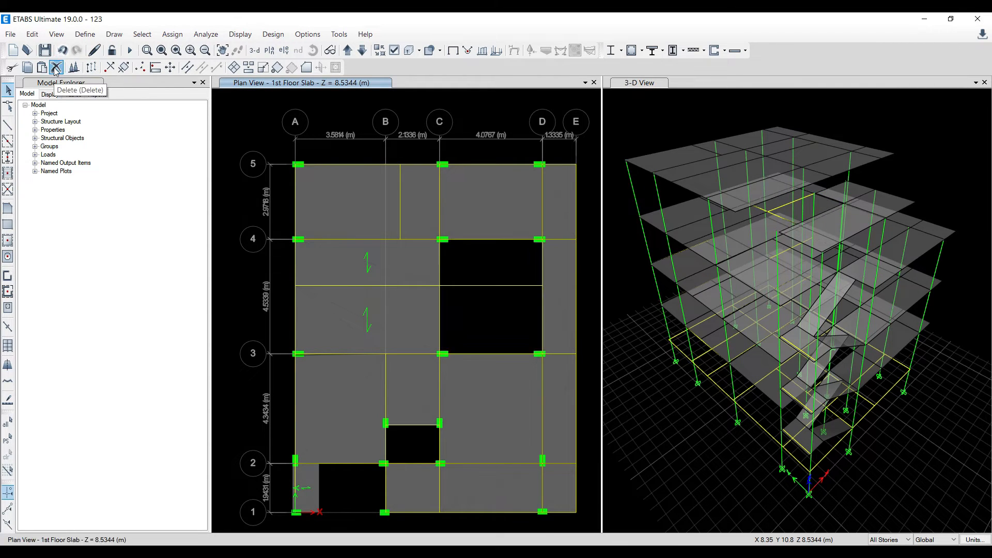
Inspect the assignments of the neighbouring one-way slab above grid 3, and undo the slab panel deletion.
left_click(360, 313)
right_click(361, 313)
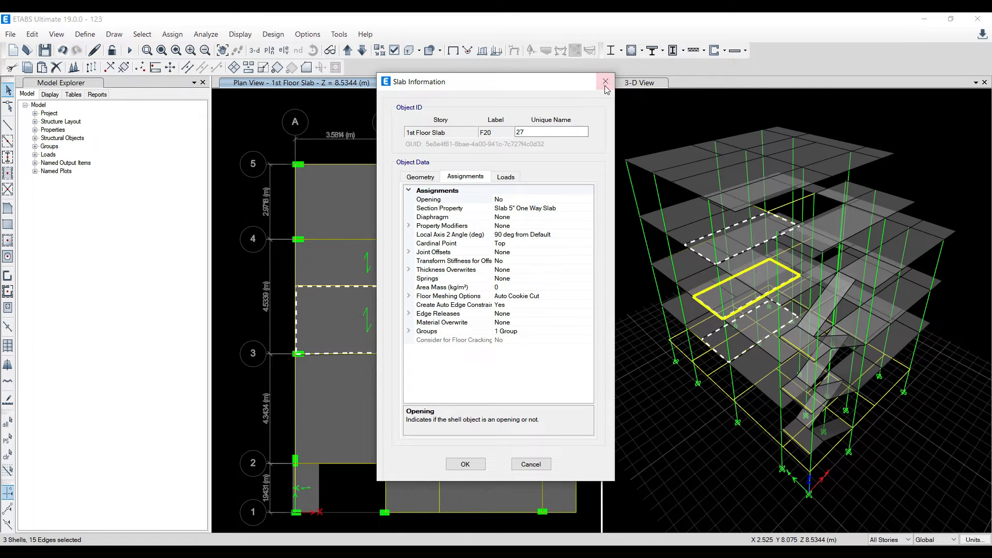
left_click(604, 83)
key("ctrl+z")
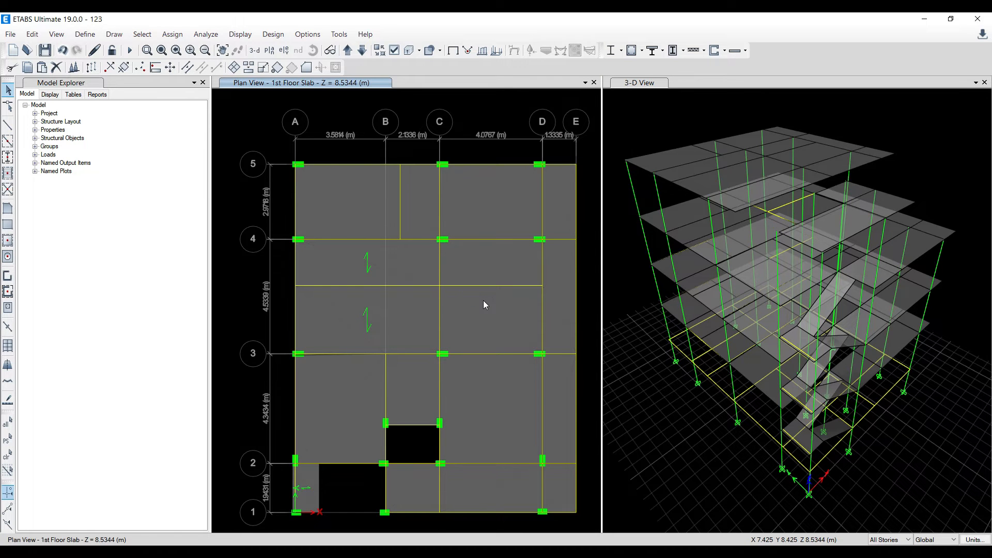
Check the assignments of the slab panel between grids C–D and 3–4, and delete that panel on all stories.
right_click(481, 303)
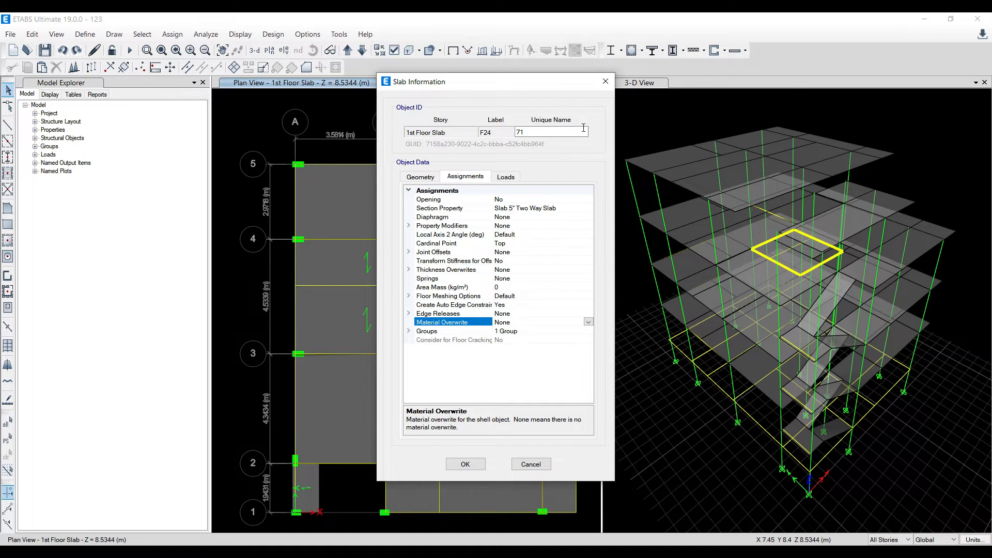
left_click(605, 80)
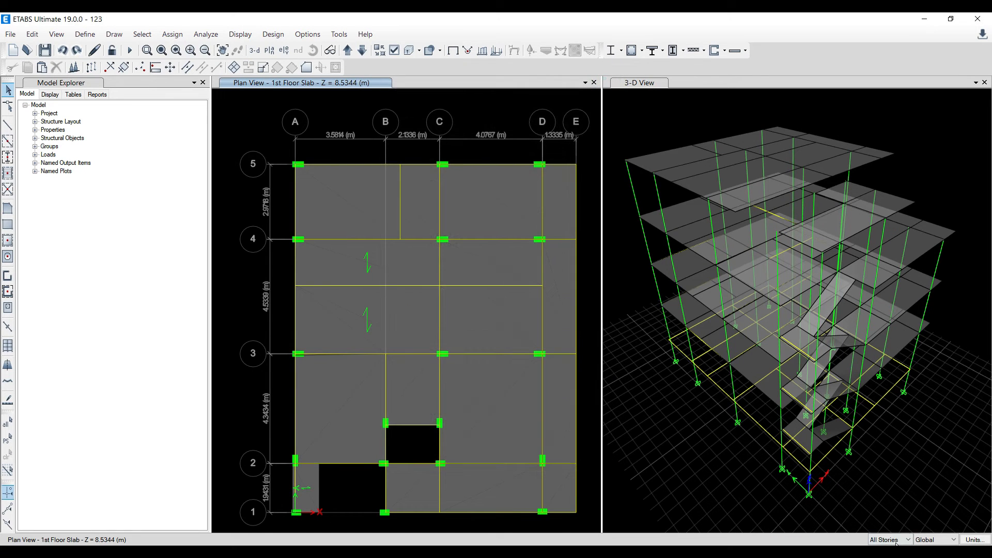
left_click(492, 320)
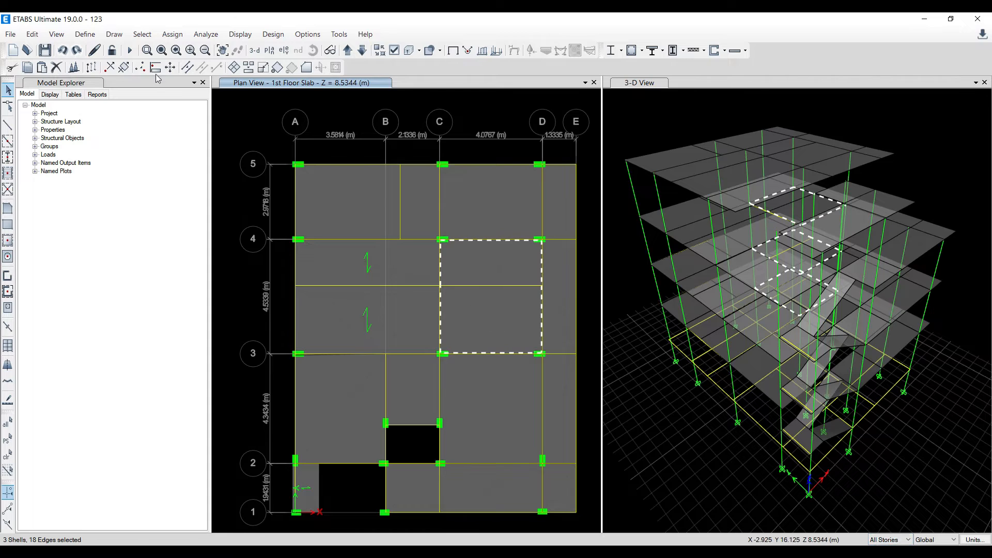
left_click(56, 67)
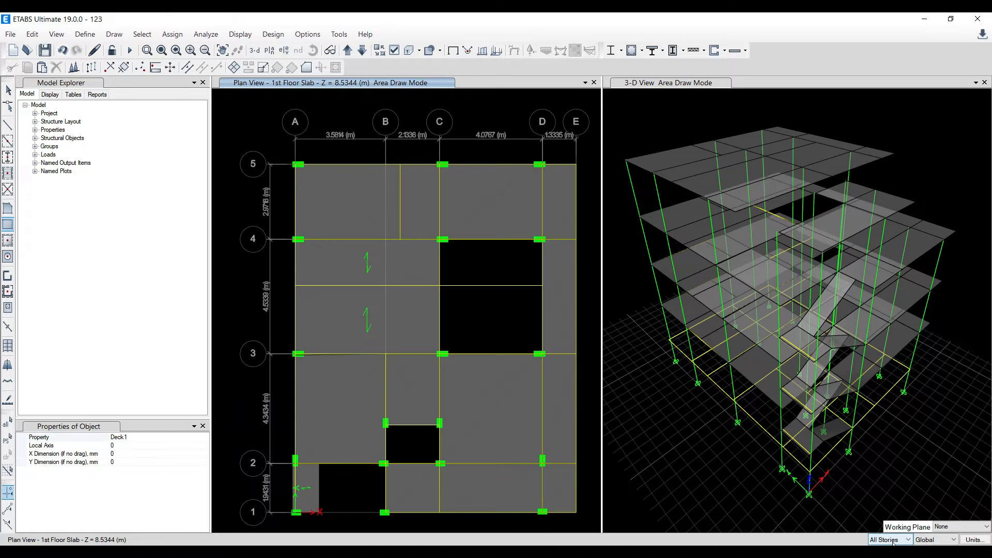
Draw two rectangular Slab 5" Two Way Slab panels between grids C–D and 3–4 on all stories, one on each side of the intermediate beam.
left_click(193, 438)
left_click(204, 438)
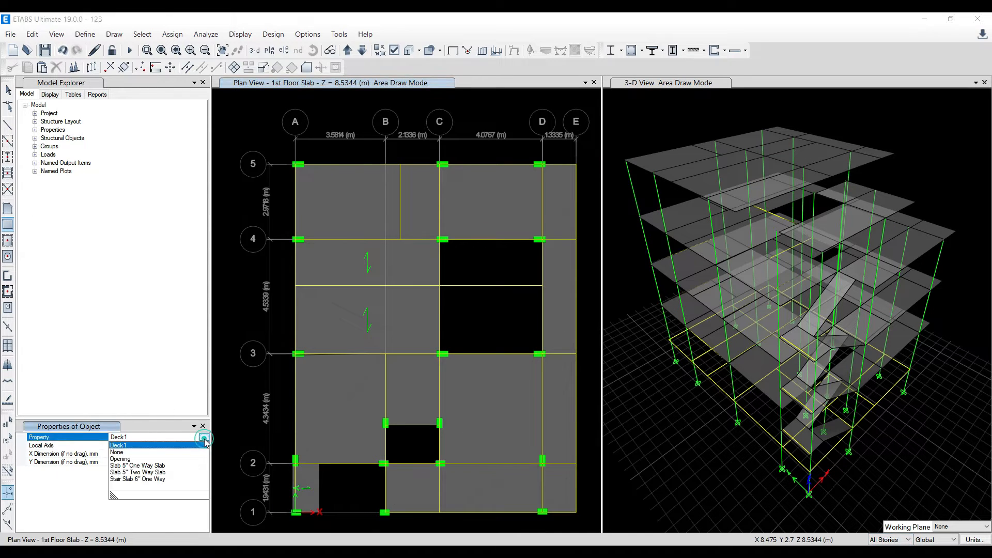
left_click(147, 472)
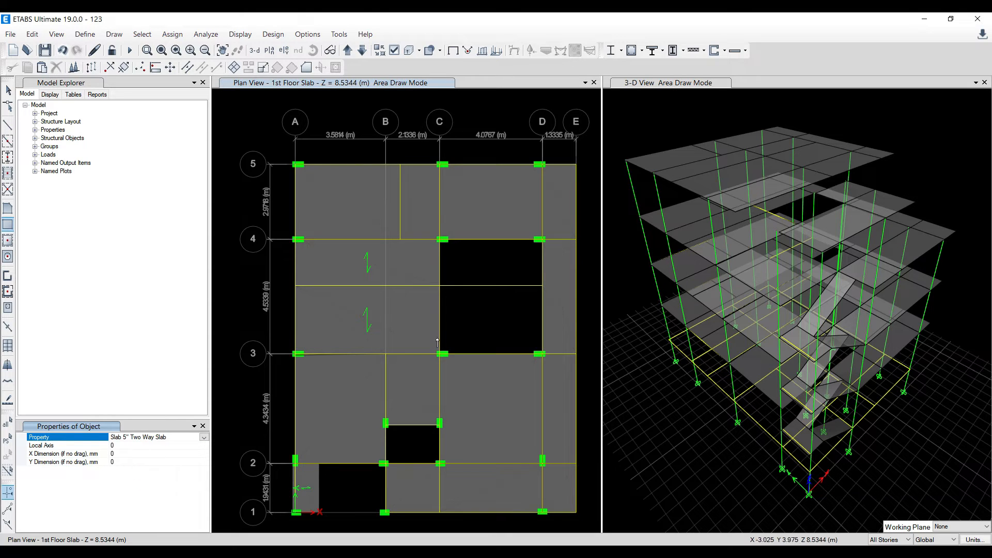
left_click(439, 286)
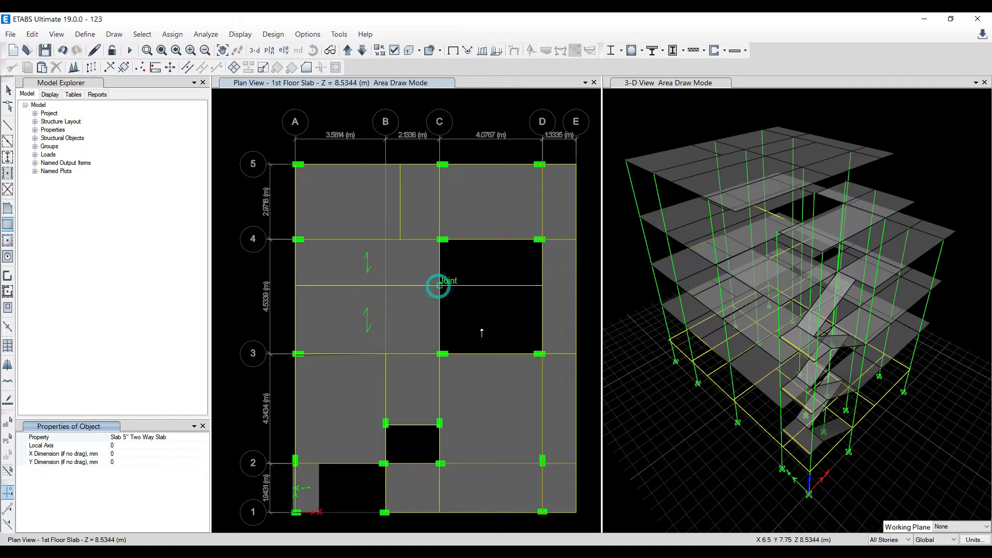
left_click(542, 355)
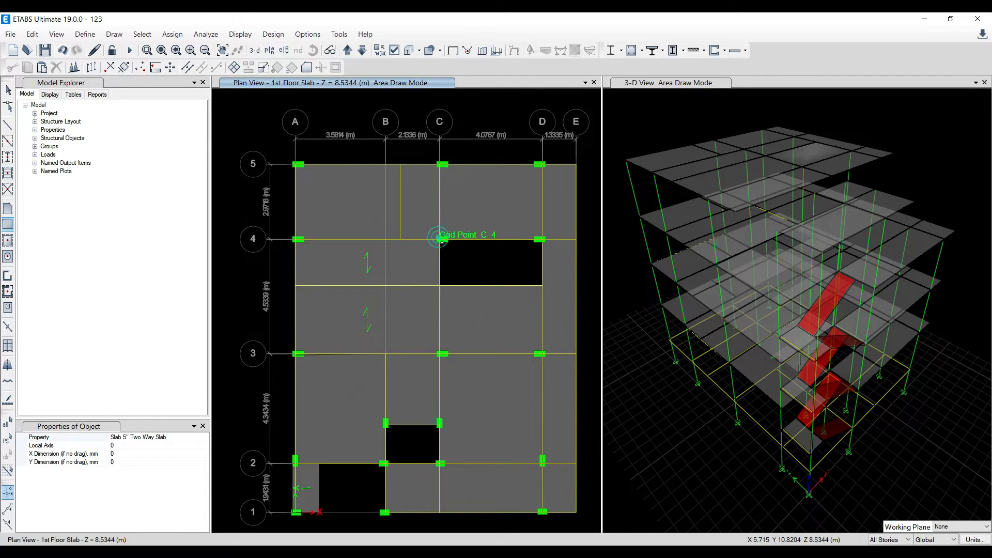
left_click(542, 285)
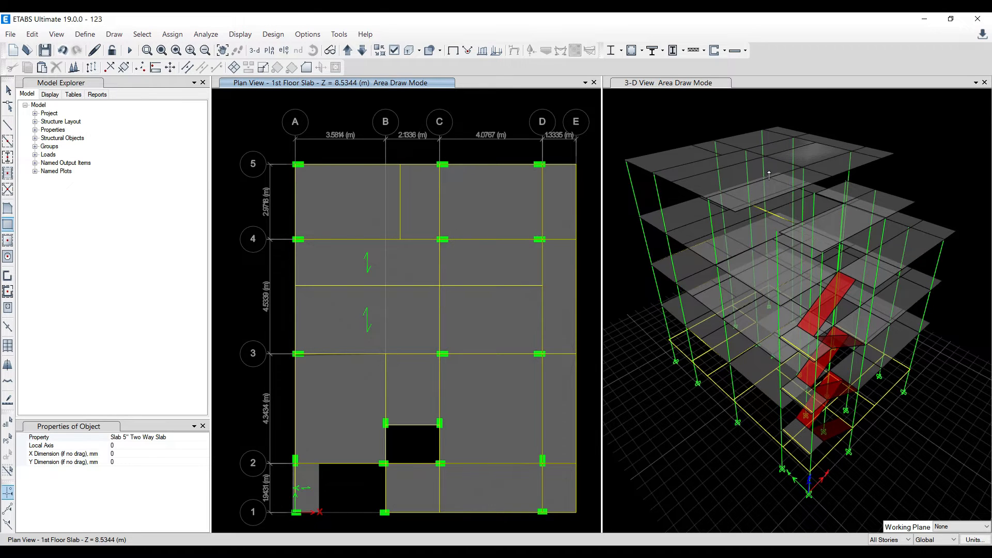
On the Pent House plan, limit editing to One Story and delete the overlapping slab panels between grids C–D and 3–4.
left_click(348, 51)
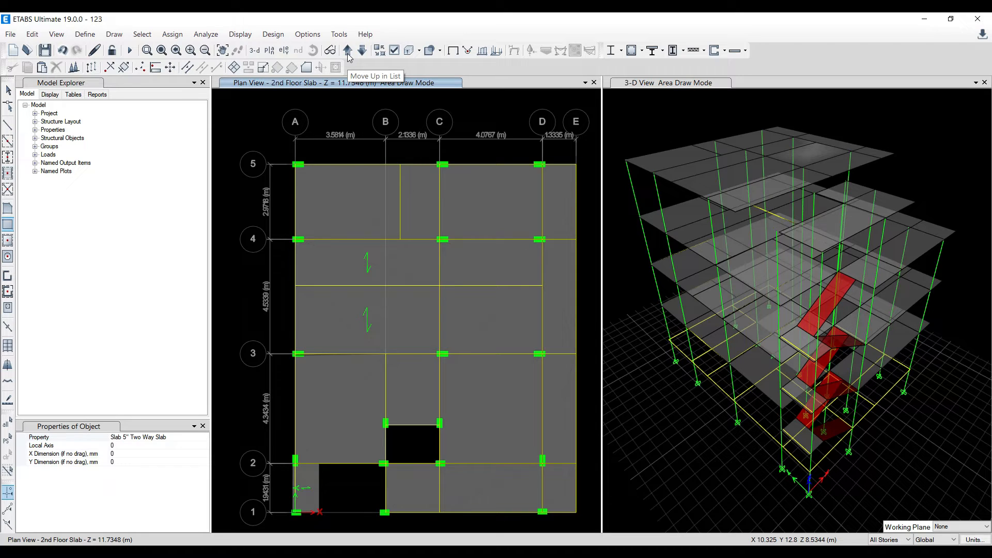
left_click(347, 51)
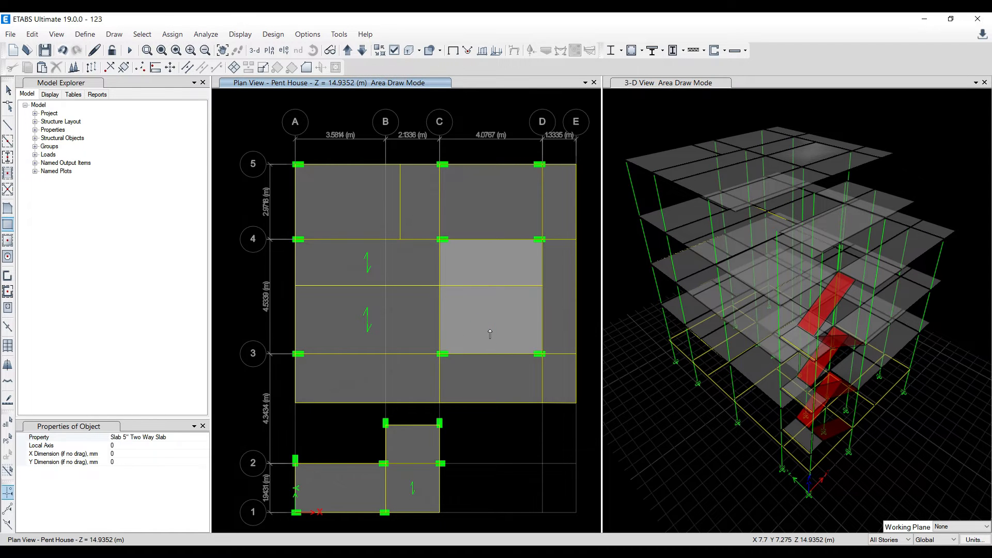
key("Escape")
left_click(887, 540)
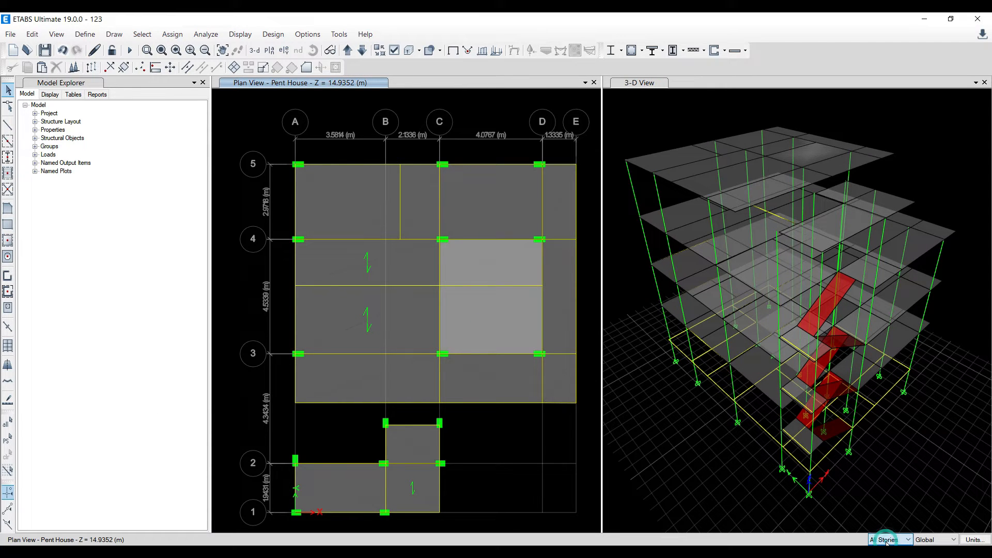
left_click(523, 321)
left_click(505, 269)
key("Delete")
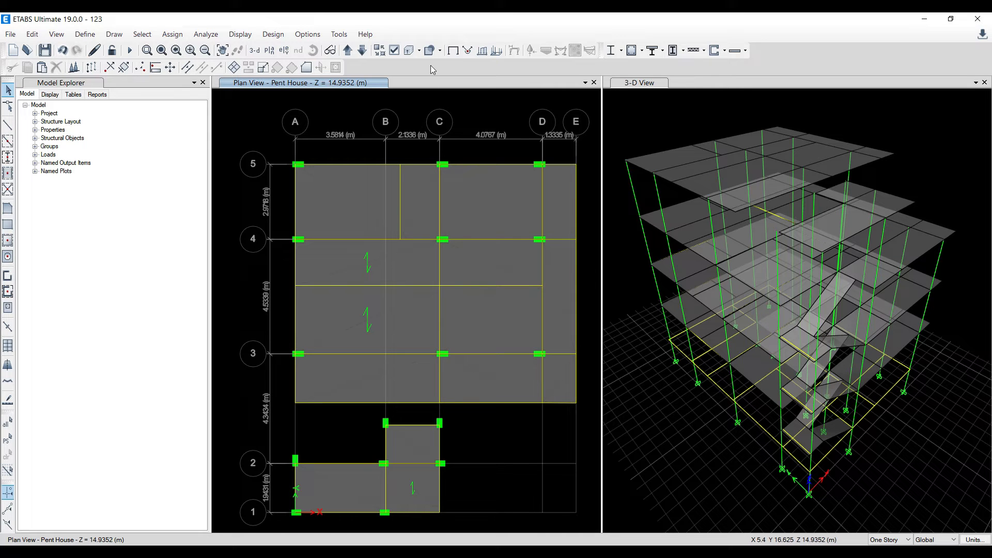
Return to the 1st Floor Slab plan, run the analysis, and examine the displaced 3-D shape around the staircase.
left_click(362, 51)
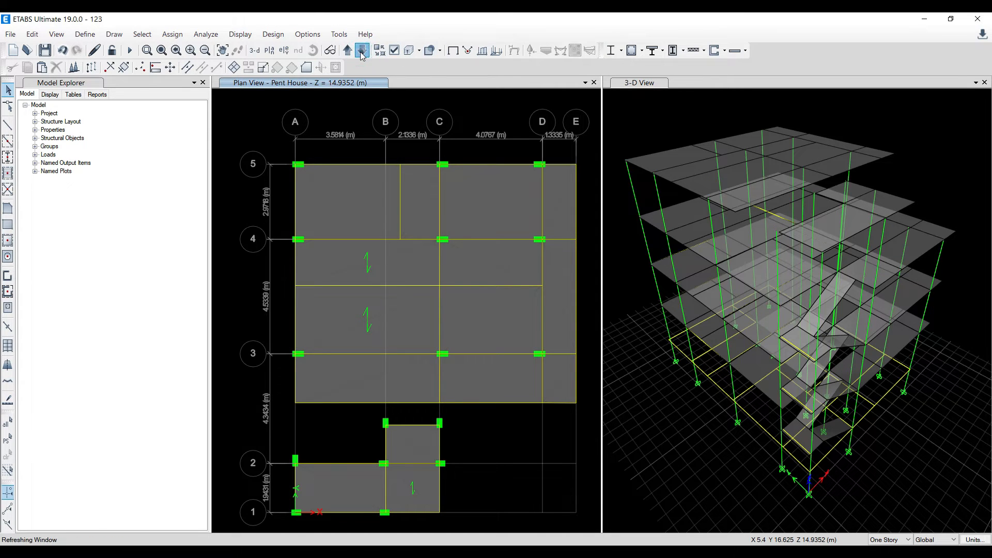
left_click(361, 51)
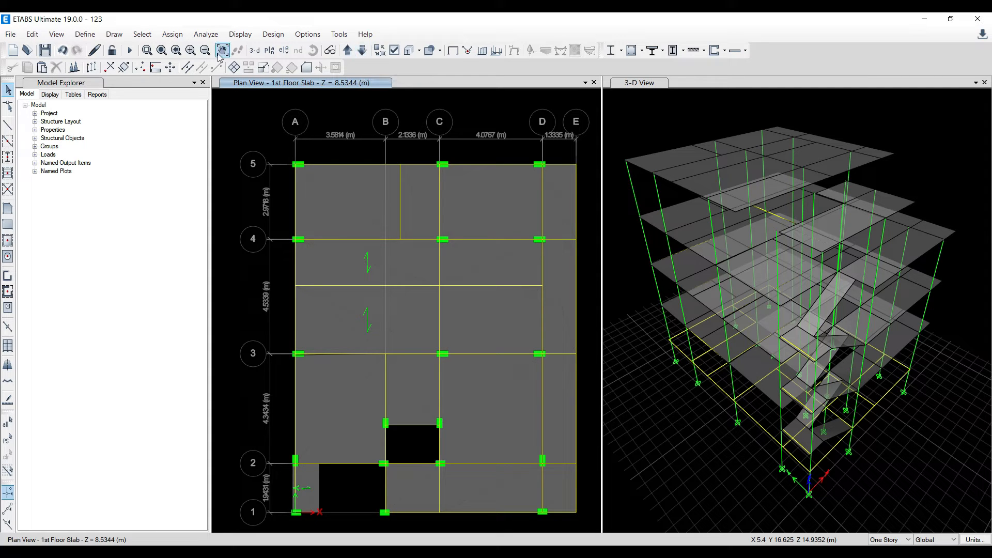
left_click(129, 50)
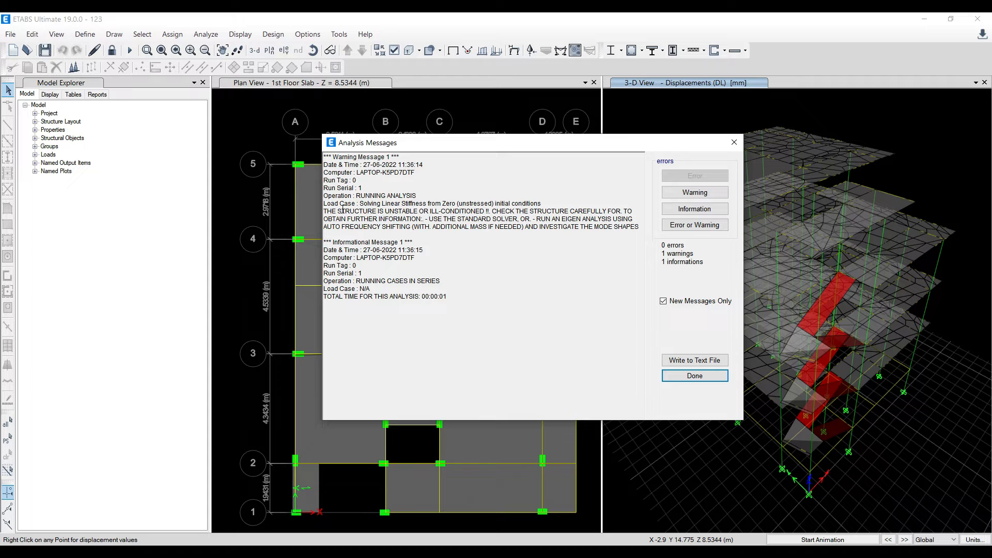
left_click(734, 143)
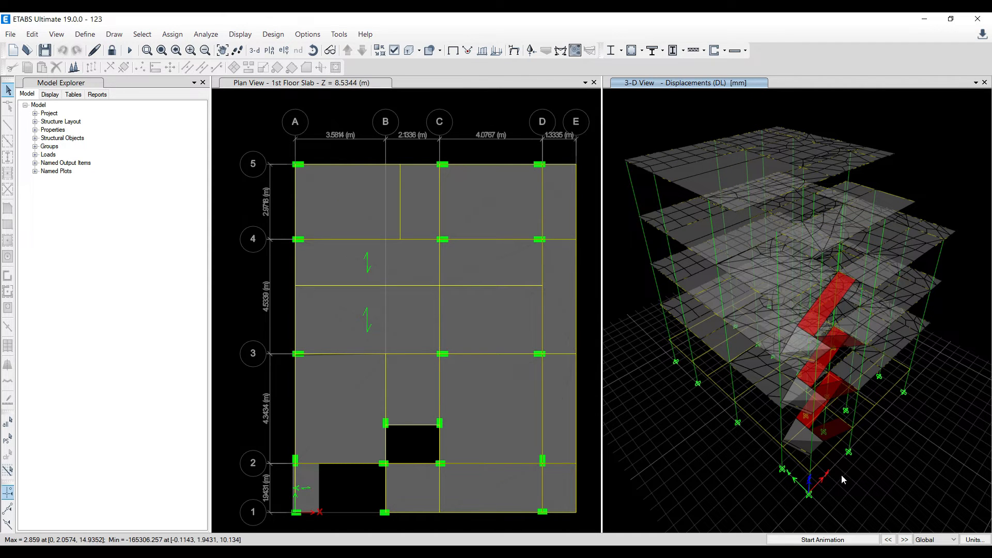
middle_click_drag(851, 499, 862, 411, "shift")
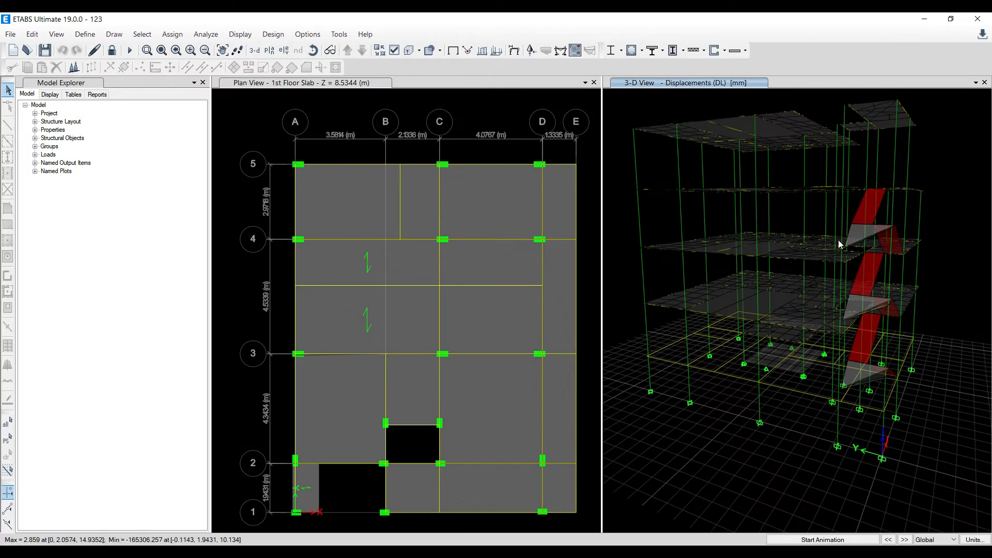
middle_click_drag(966, 445, 934, 442, "shift")
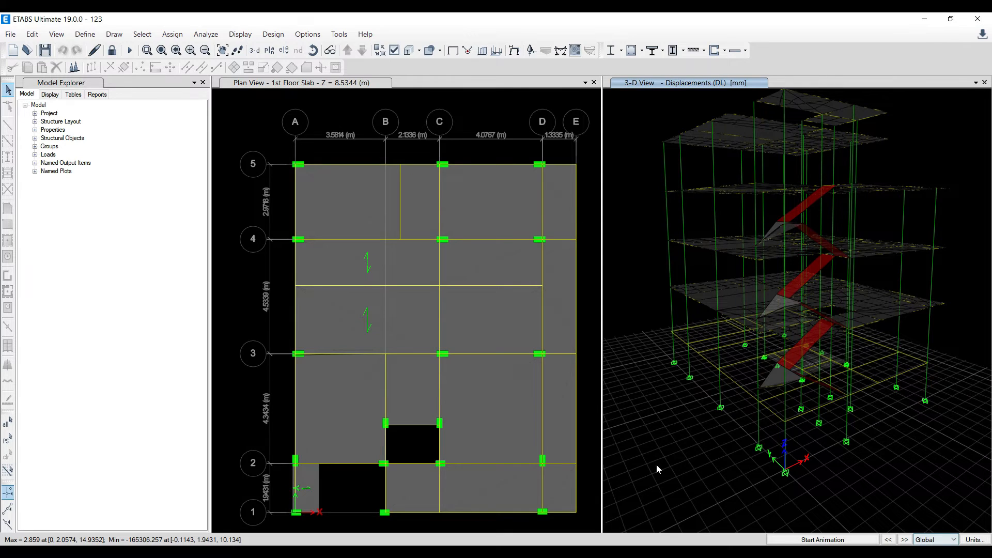
Unlock the model, set editing to All Stories, and delete the stair landing slabs beside grid A between grids 1 and 2.
left_click(112, 50)
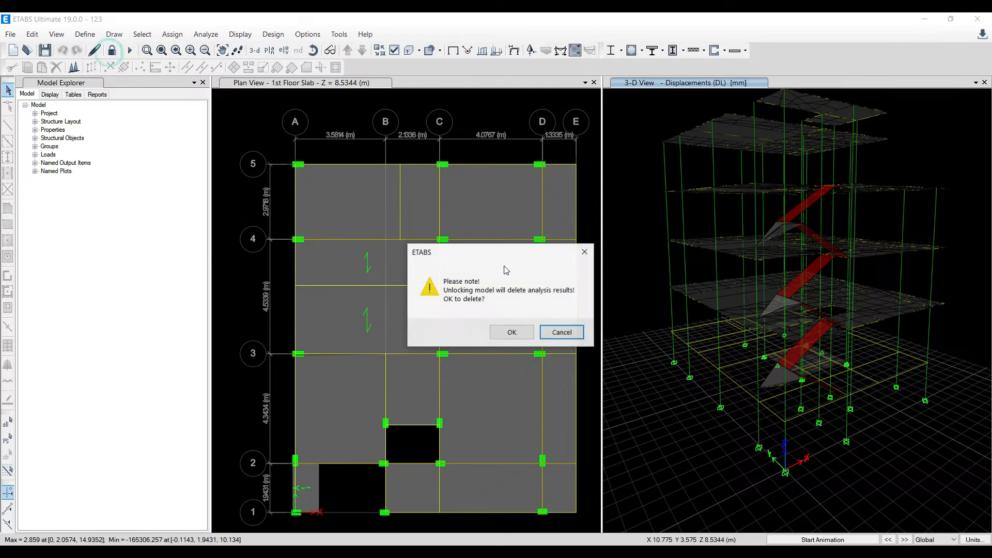
left_click(511, 332)
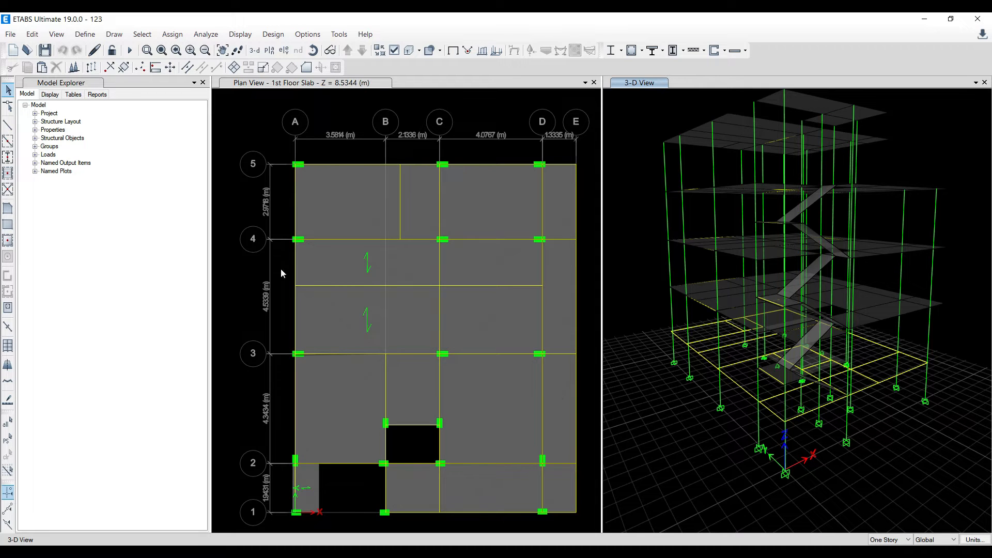
left_click(894, 541)
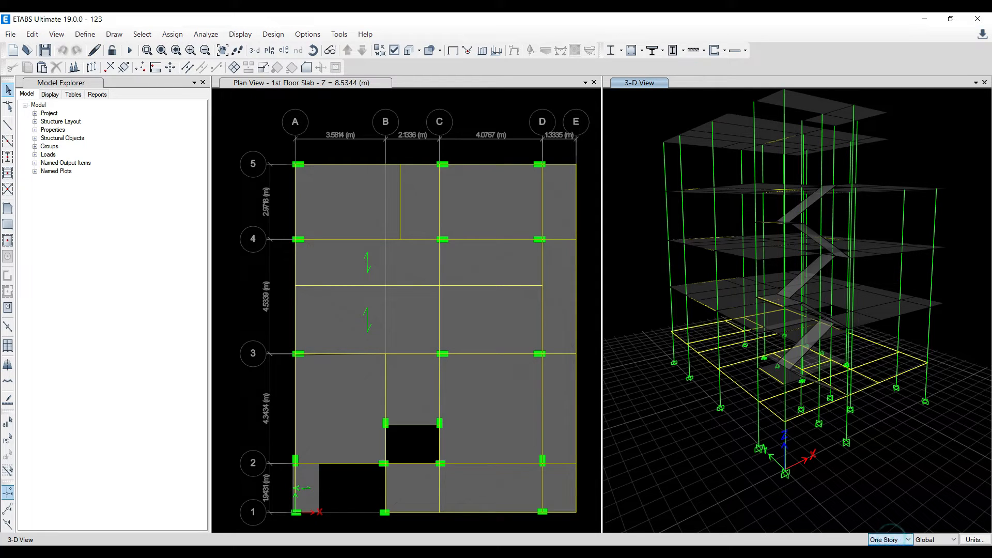
left_click(312, 483)
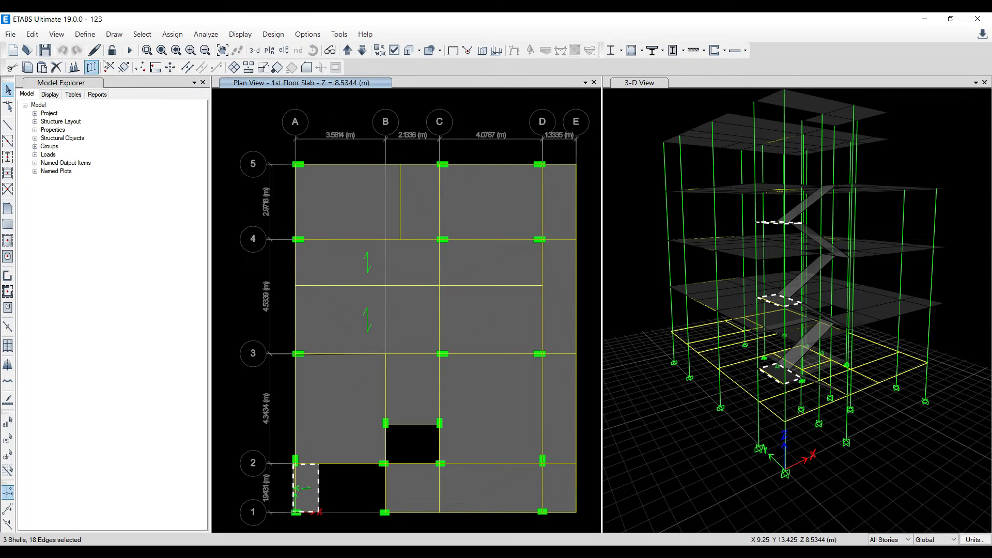
left_click(56, 68)
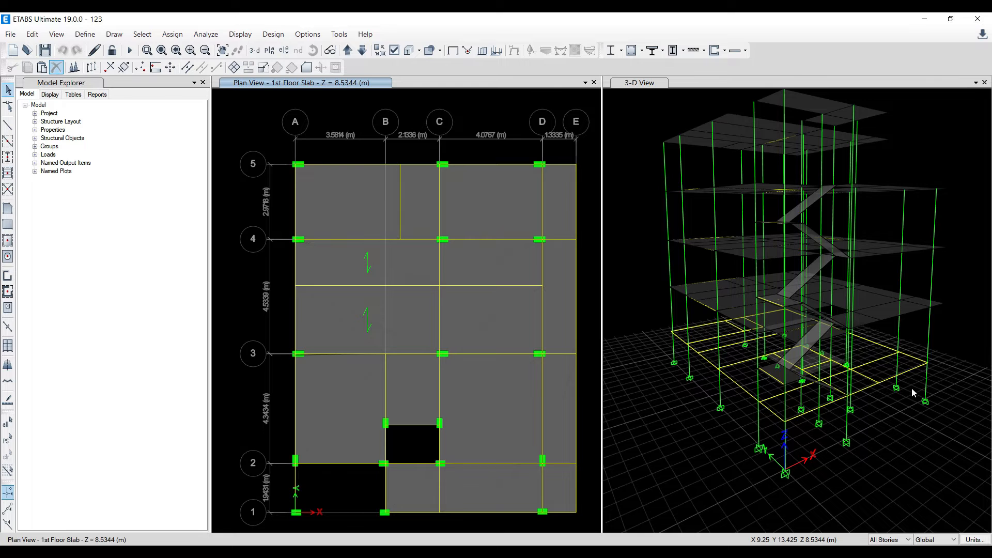
Delete the inclined stair flight slabs on all stories in the 3-D view.
left_click(910, 435)
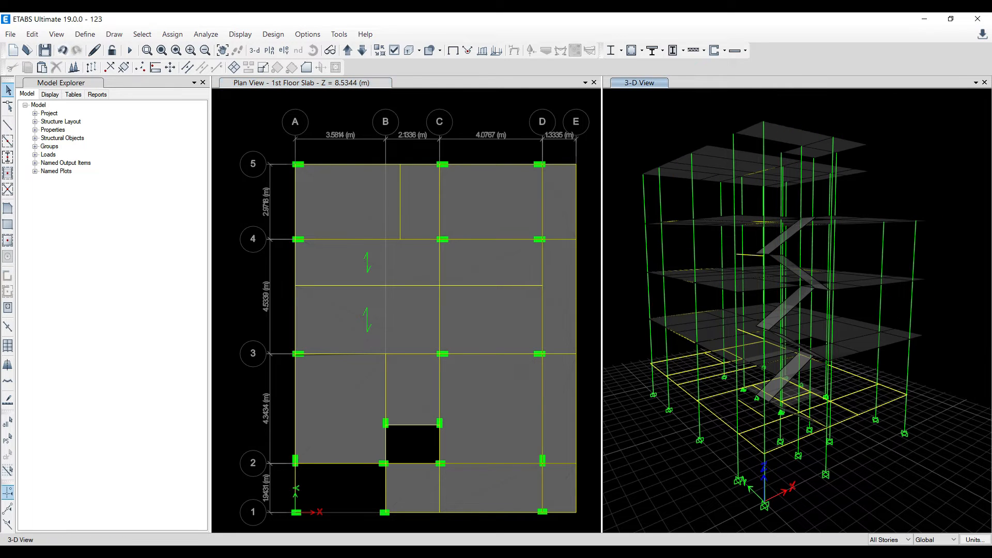
scroll(953, 461, "down", 5)
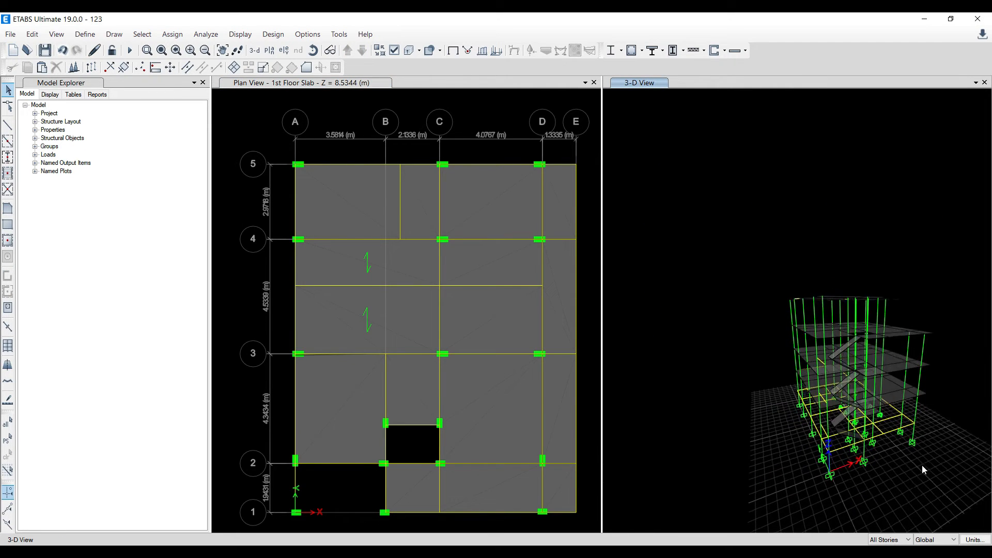
scroll(790, 382, "up", 5)
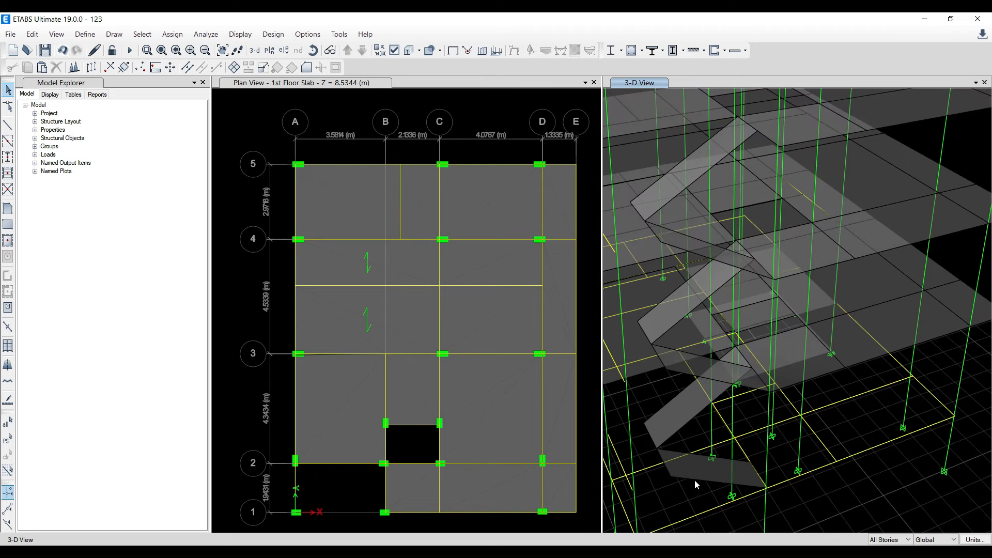
left_click(56, 67)
left_click(671, 427)
left_click(56, 68)
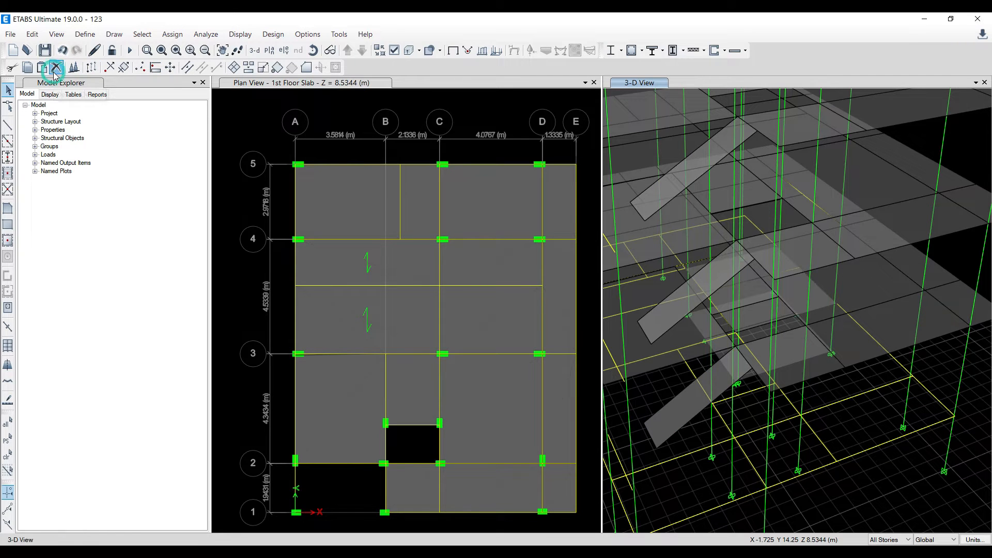
Run the analysis on the model without stairs and read through the analysis messages.
scroll(698, 194, "down", 3)
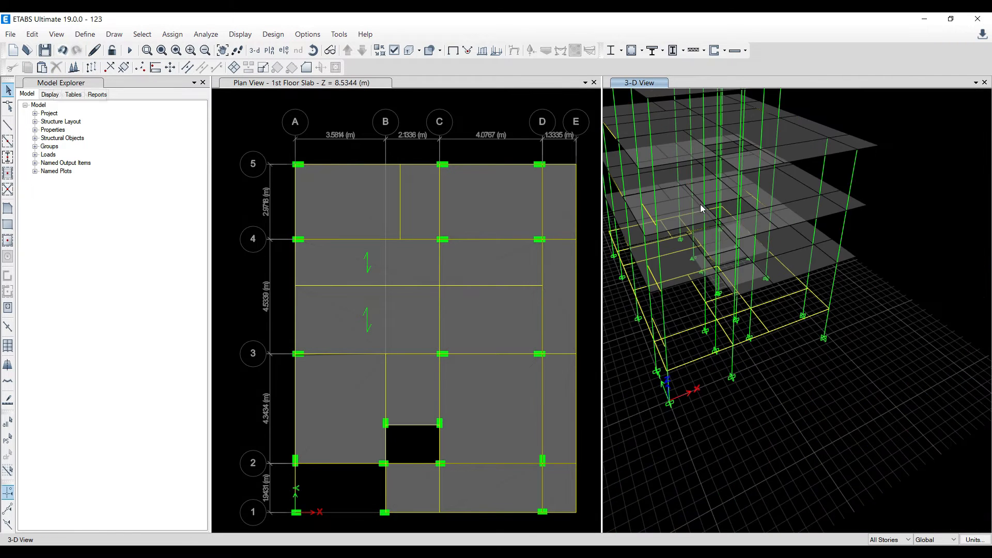
scroll(700, 203, "down", 3)
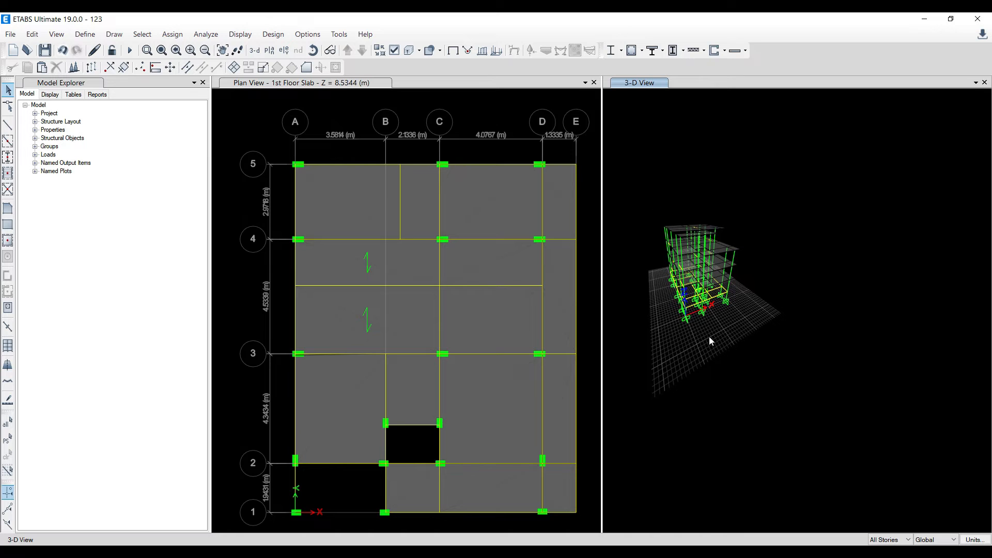
scroll(687, 305, "up", 5)
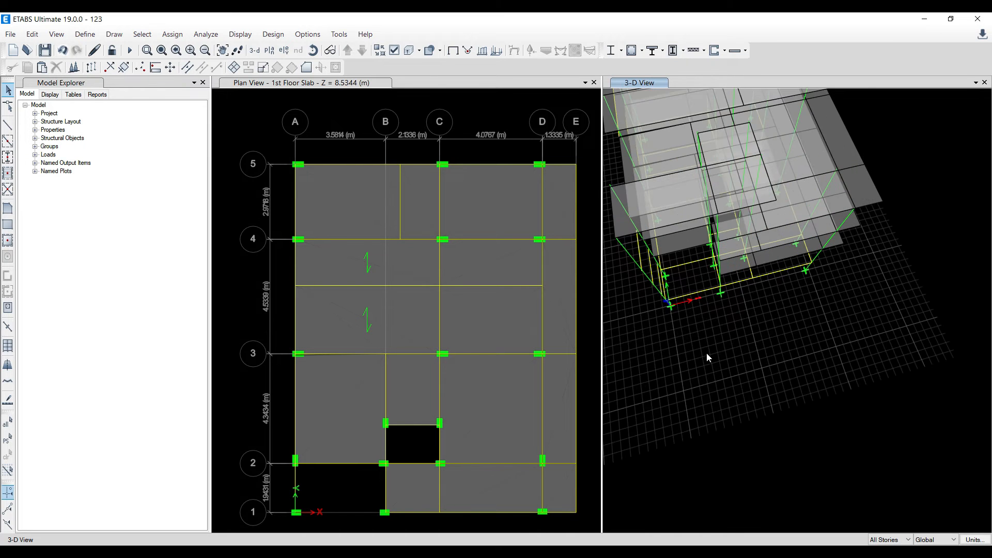
middle_click_drag(701, 405, 757, 371, "shift")
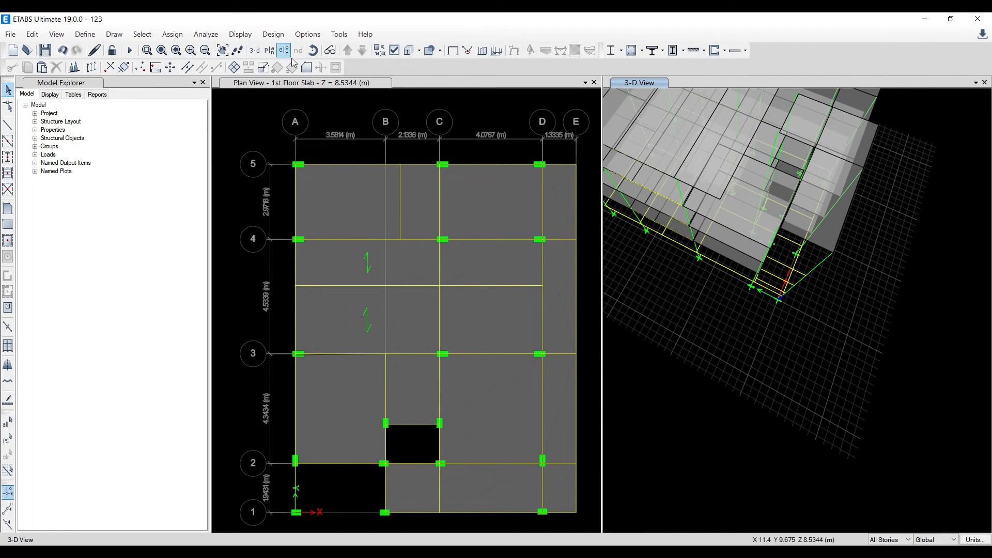
left_click(129, 51)
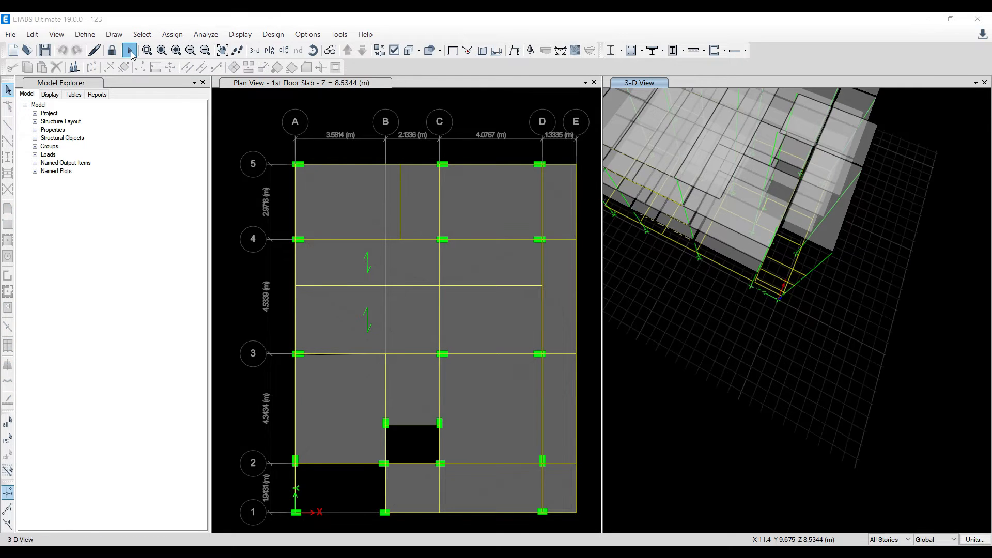
left_click(130, 51)
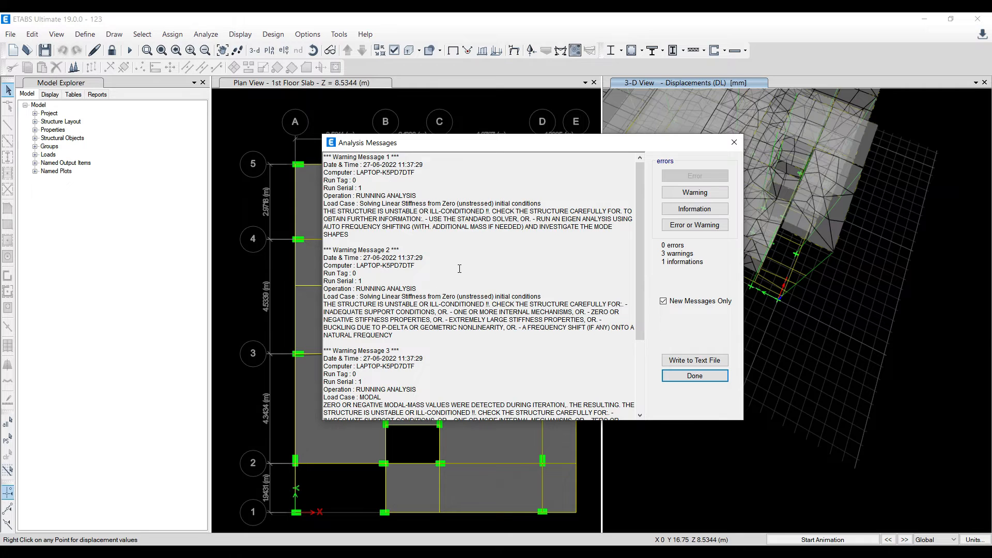
scroll(460, 269, "down", 5)
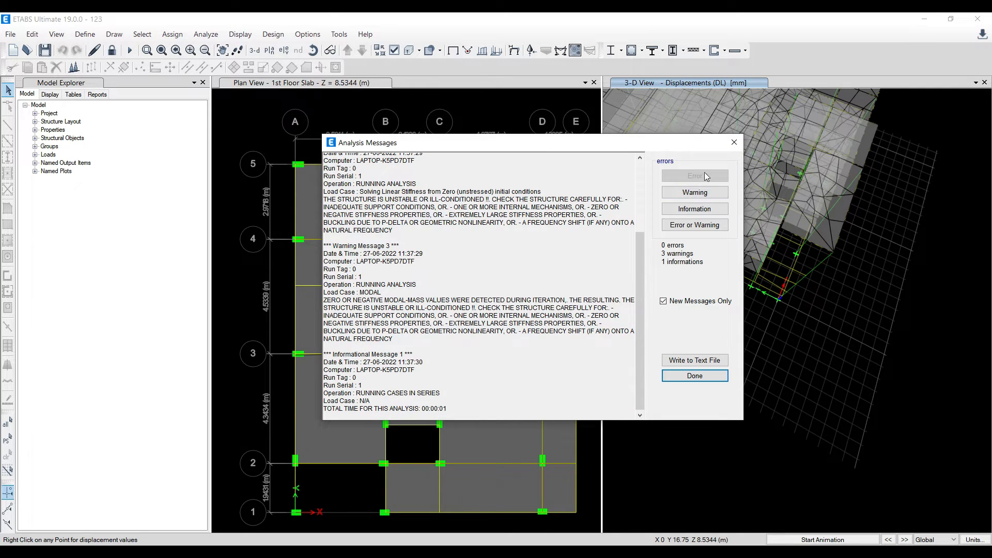
left_click(735, 142)
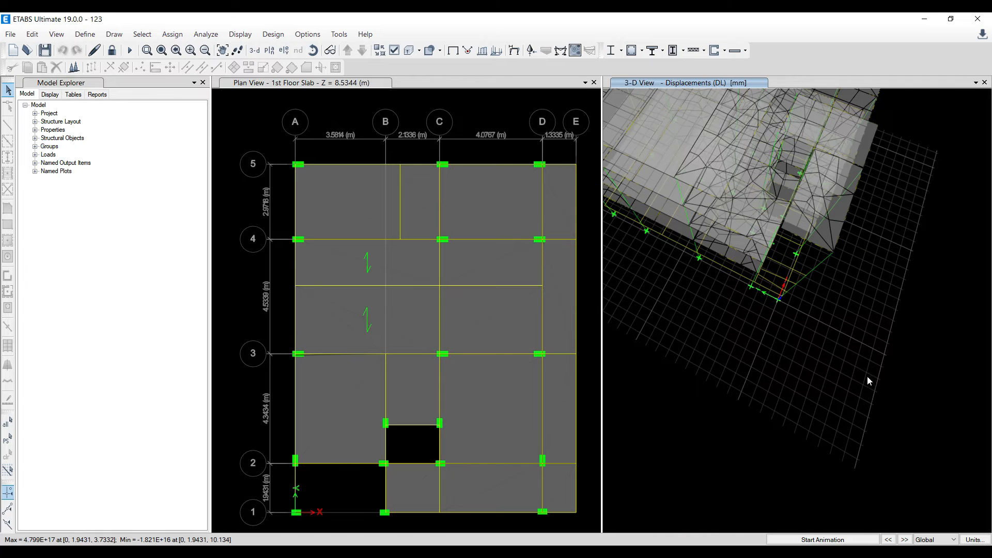
Unlock the model, deleting the analysis results, and look over the building's remaining frame and slabs in 3-D.
left_click(112, 50)
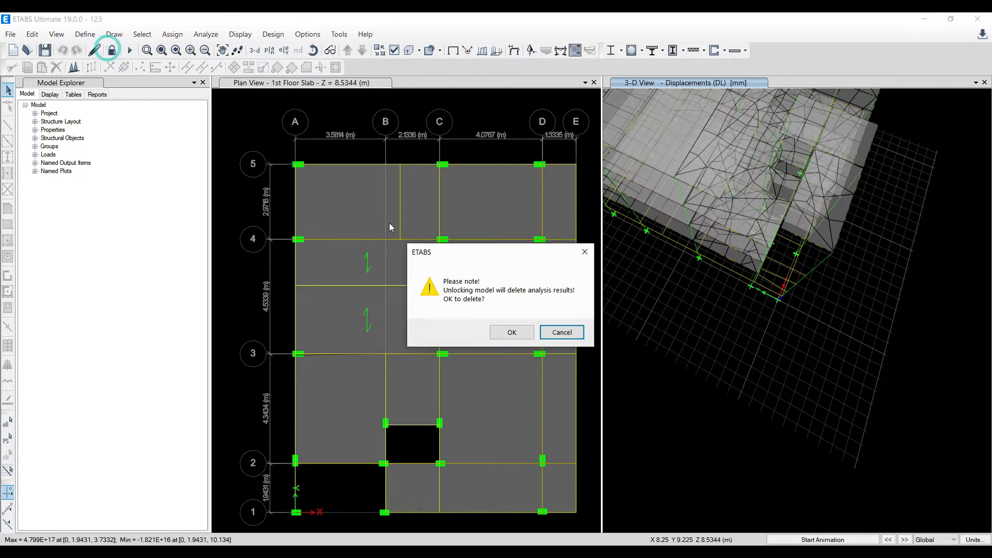
left_click(512, 333)
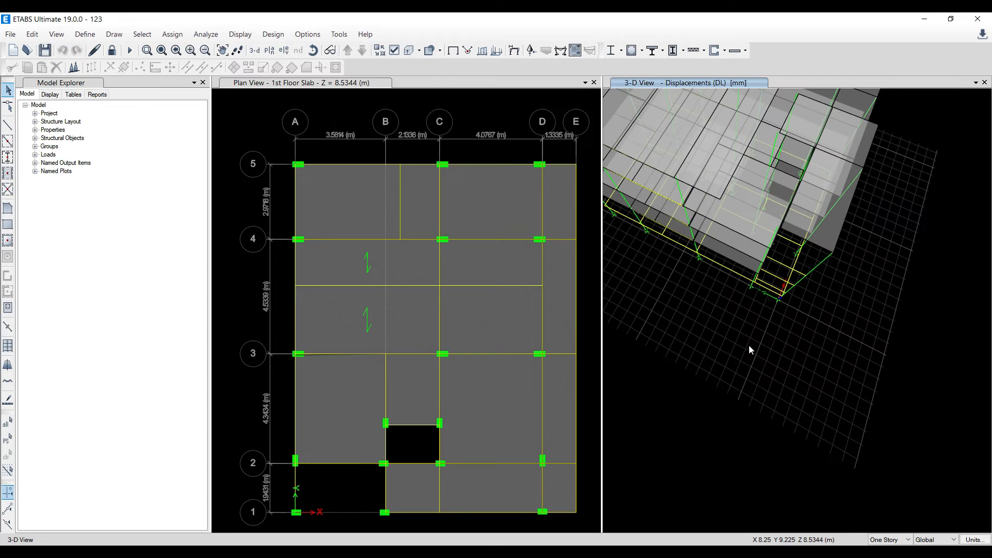
middle_click_drag(801, 379, 715, 387)
middle_click_drag(852, 398, 817, 401)
scroll(879, 320, "down", 6)
scroll(870, 325, "up", 3)
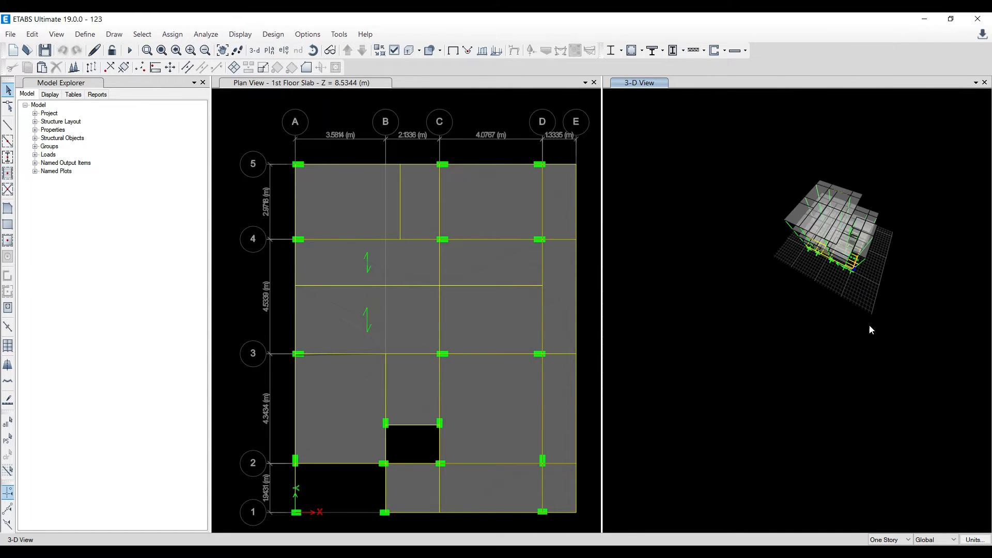
scroll(783, 244, "up", 2)
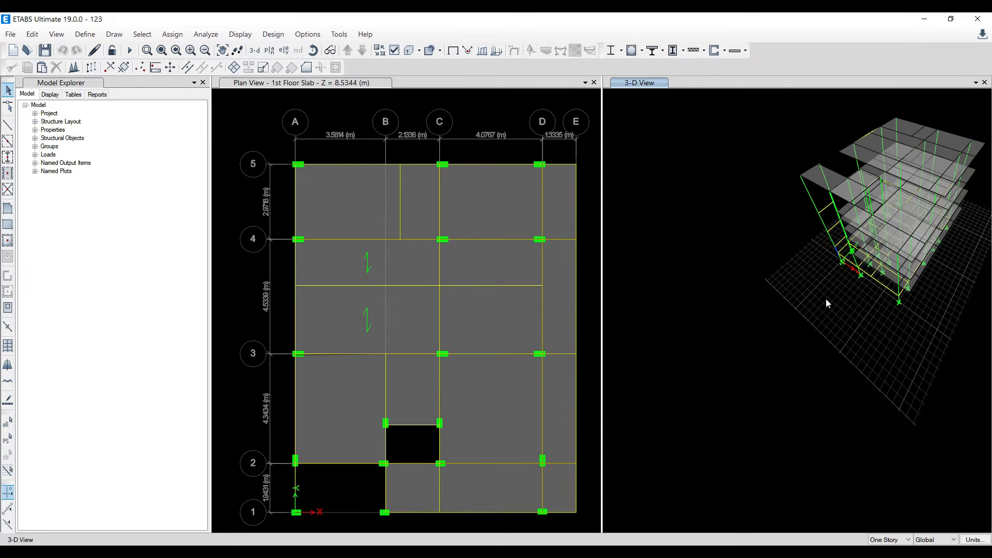
scroll(751, 396, "down", 2)
scroll(827, 227, "up", 4)
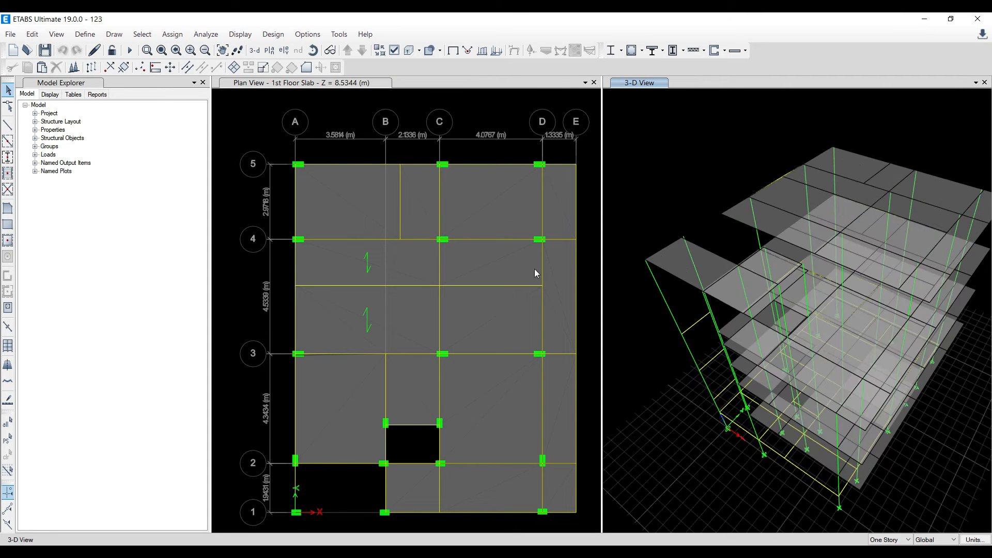
Select the column and its joint at grid C-5, examine their offset from the grid intersection in plan and 3-D, and clear the selection.
scroll(450, 150, "up", 5)
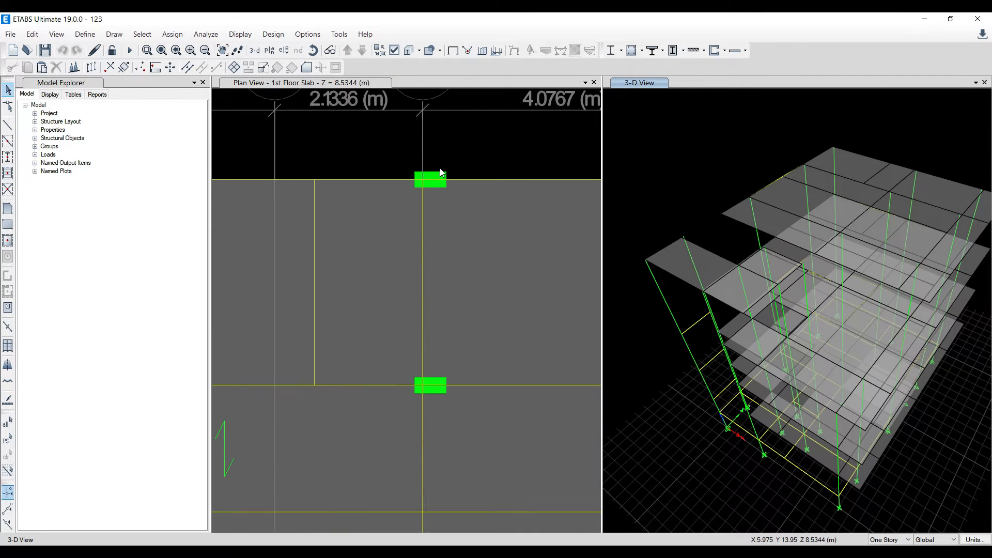
scroll(423, 198, "up", 4)
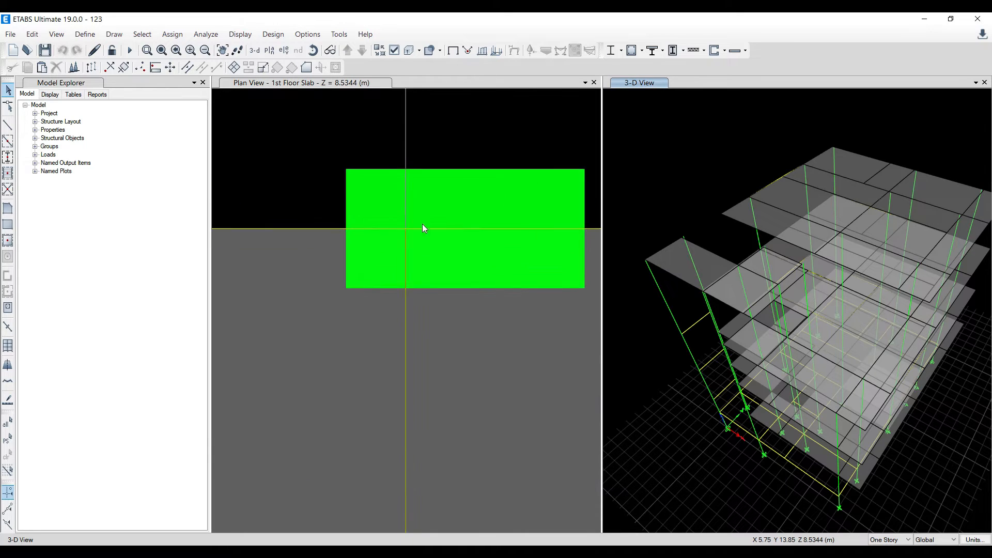
scroll(406, 235, "down", 2)
left_click(453, 262)
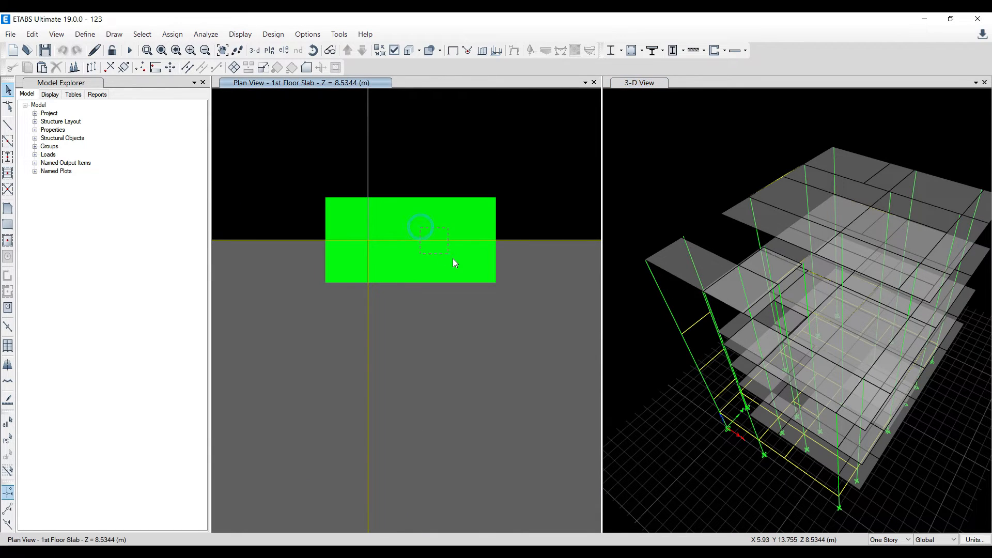
left_click_drag(408, 221, 464, 268)
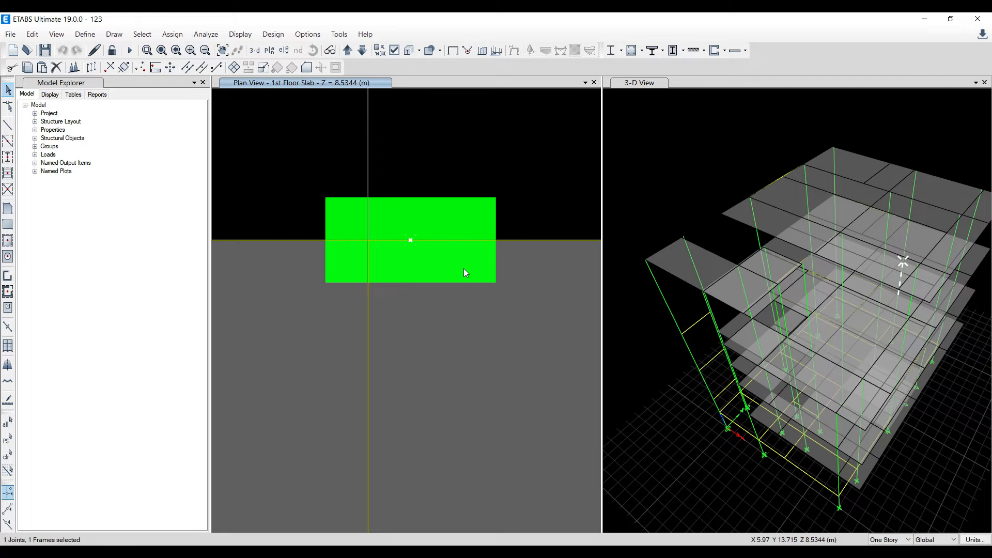
scroll(713, 464, "down", 5)
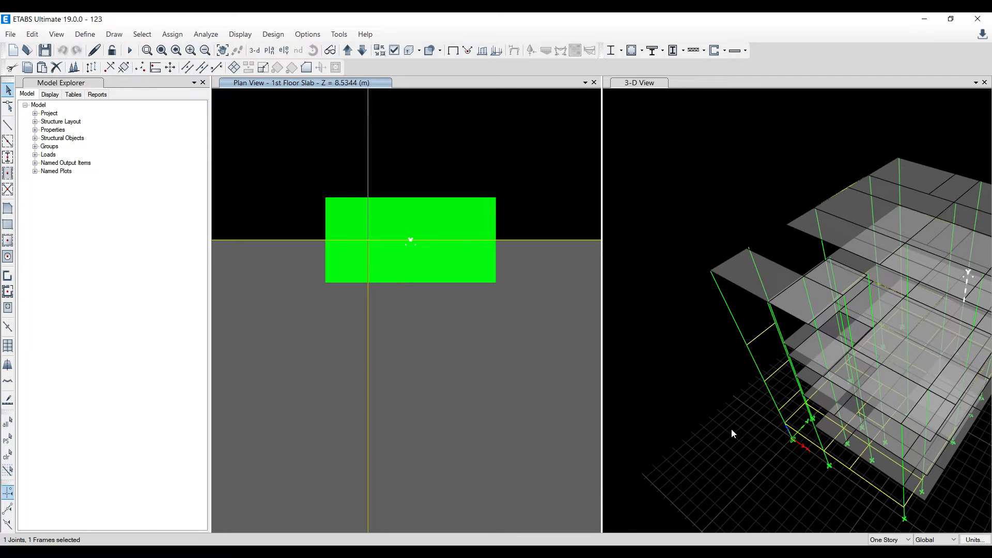
middle_click_drag(693, 381, 852, 372, "shift")
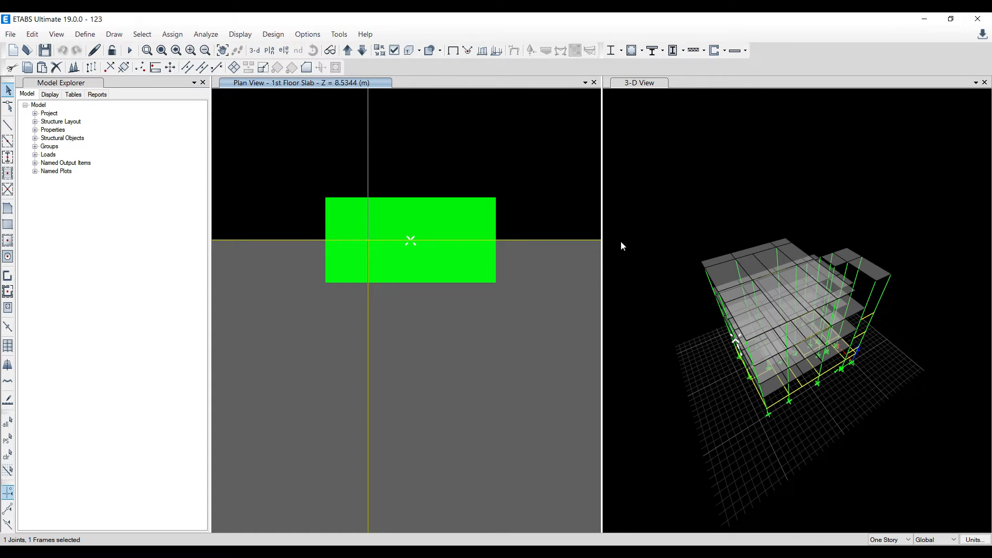
scroll(439, 228, "up", 3)
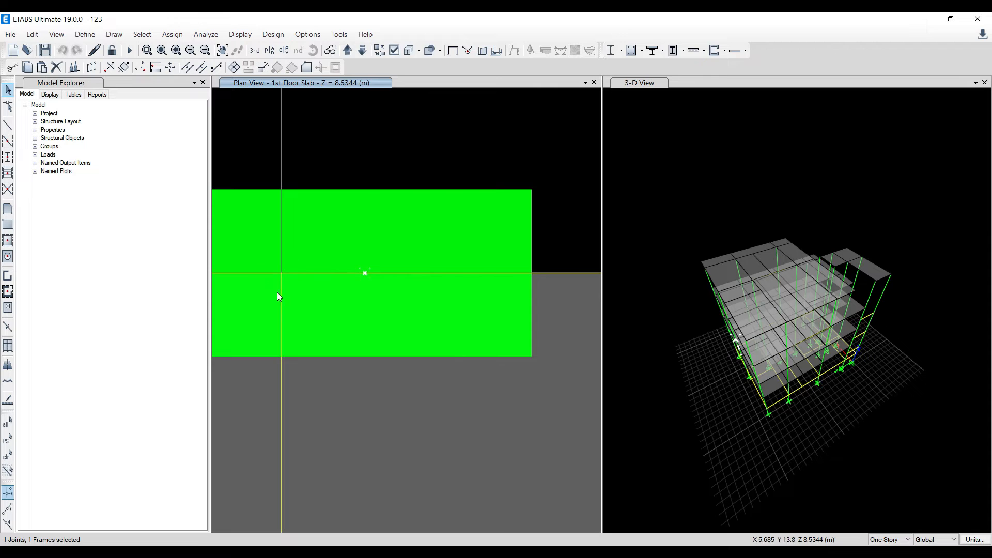
left_click(286, 282)
key("Escape")
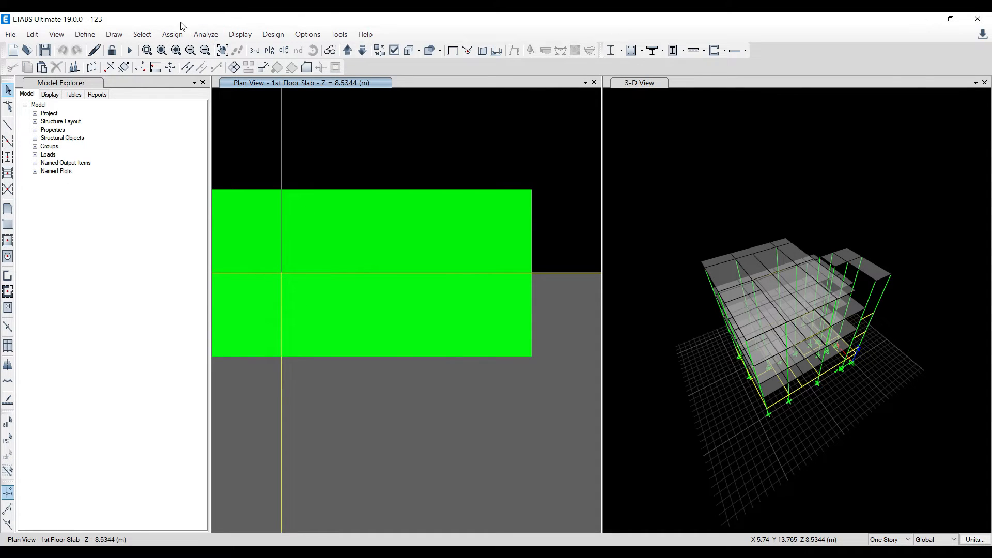
Check the model with all joint, frame, shell and other checks at 1 mm tolerance, including the trim/extend frames and move joints fix.
left_click(206, 34)
left_click(222, 49)
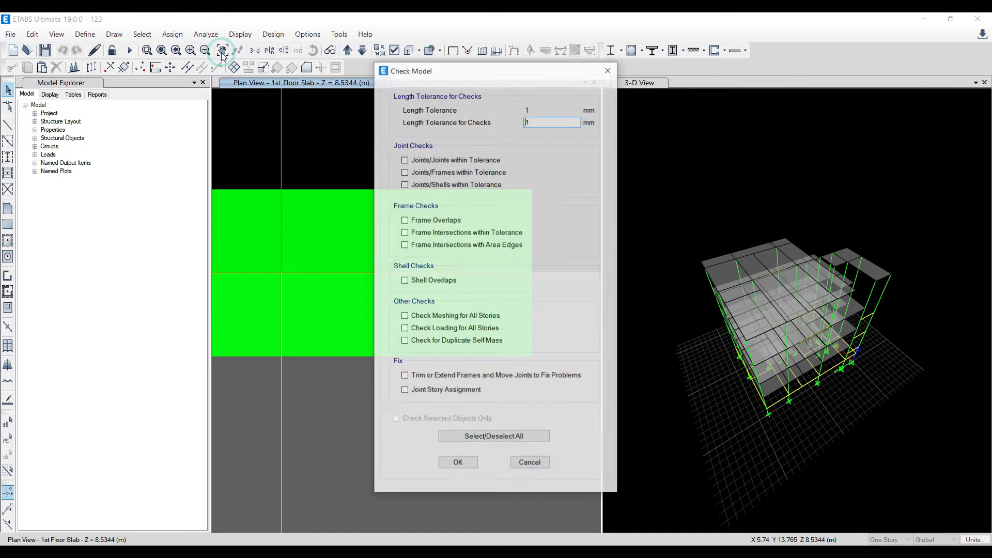
left_click(510, 440)
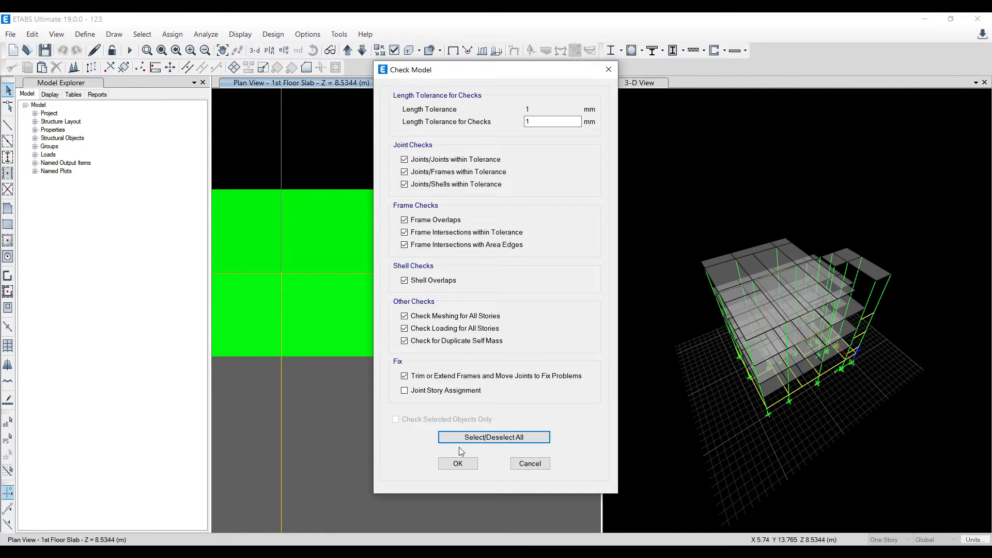
left_click(459, 464)
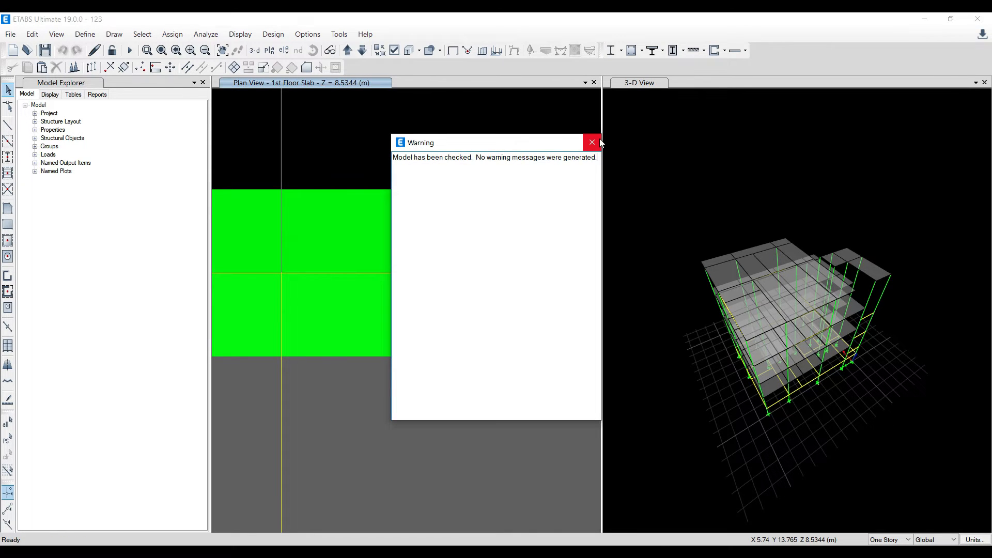
left_click(599, 142)
Rerun the model check with a different length tolerance for checks and both fix options off, and read the warning messages.
left_click(181, 37)
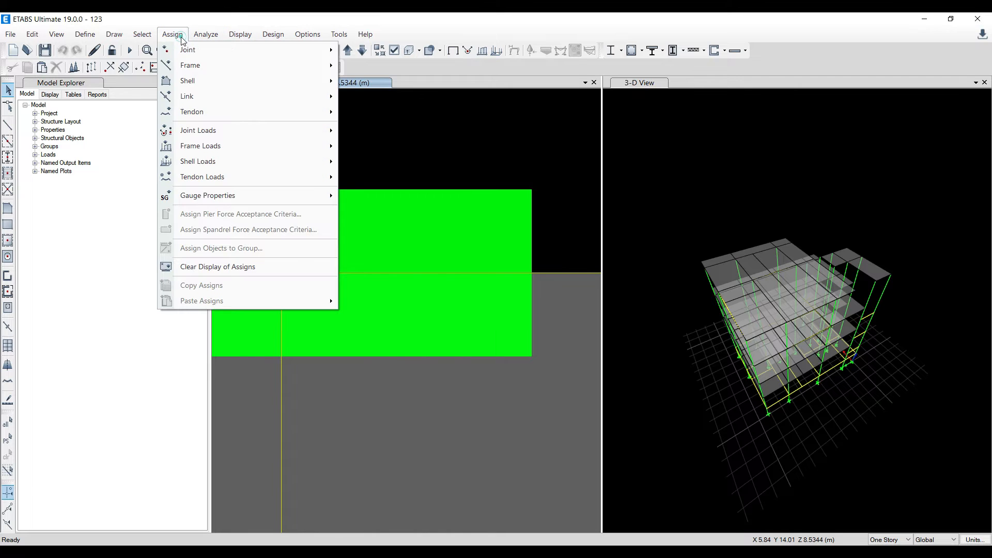
left_click(207, 50)
left_click(542, 124)
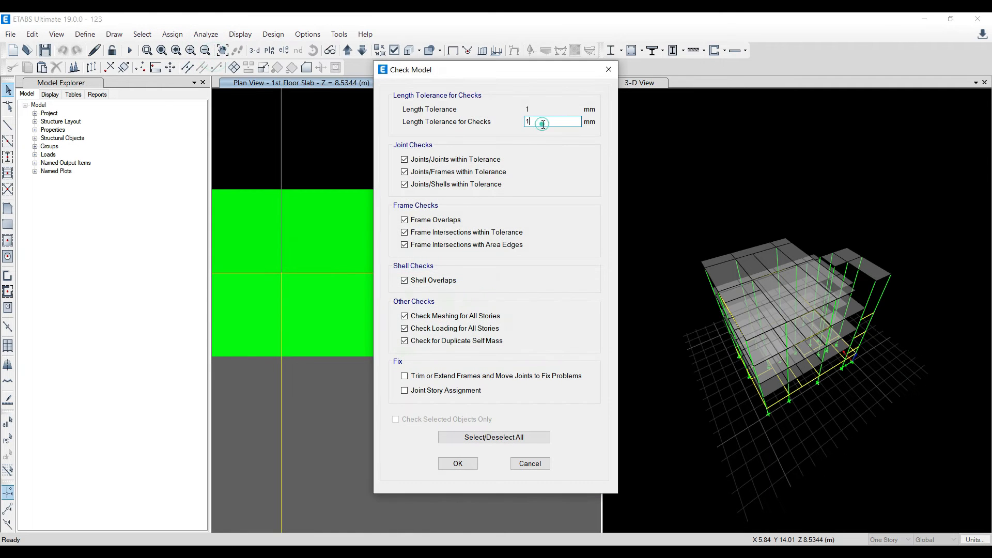
left_click(446, 465)
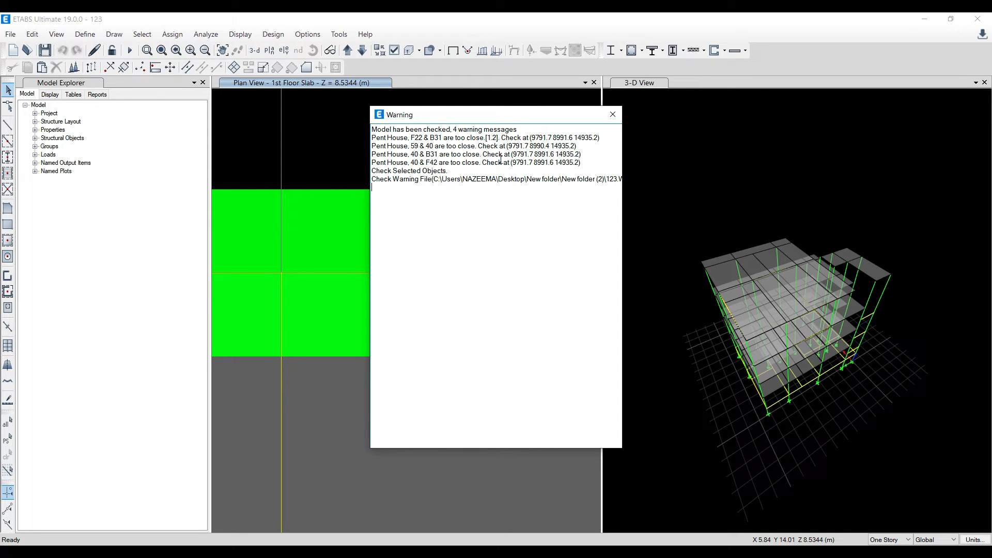
left_click(613, 116)
Select the grid-intersection joint and the column's own centre joint at C-5 to compare their positions, and clear the selection.
scroll(379, 262, "down", 2)
scroll(330, 263, "up", 1)
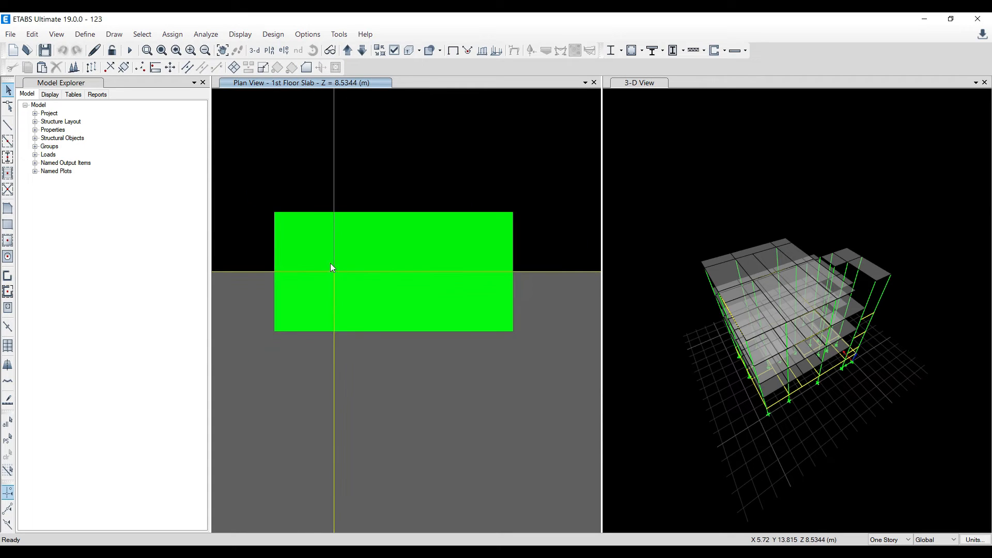
scroll(330, 263, "up", 2)
left_click_drag(359, 318, 359, 317)
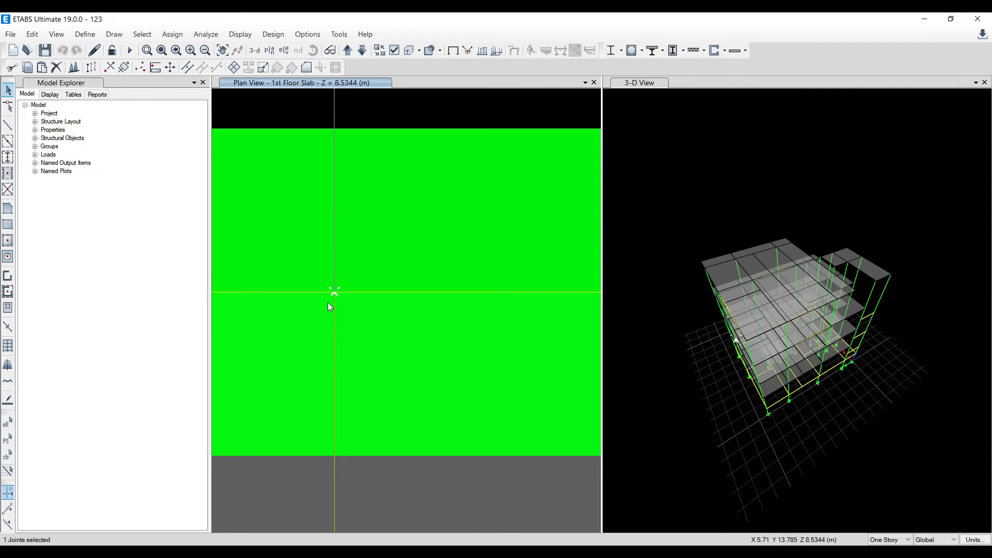
scroll(331, 297, "down", 1)
left_click_drag(470, 326, 470, 326)
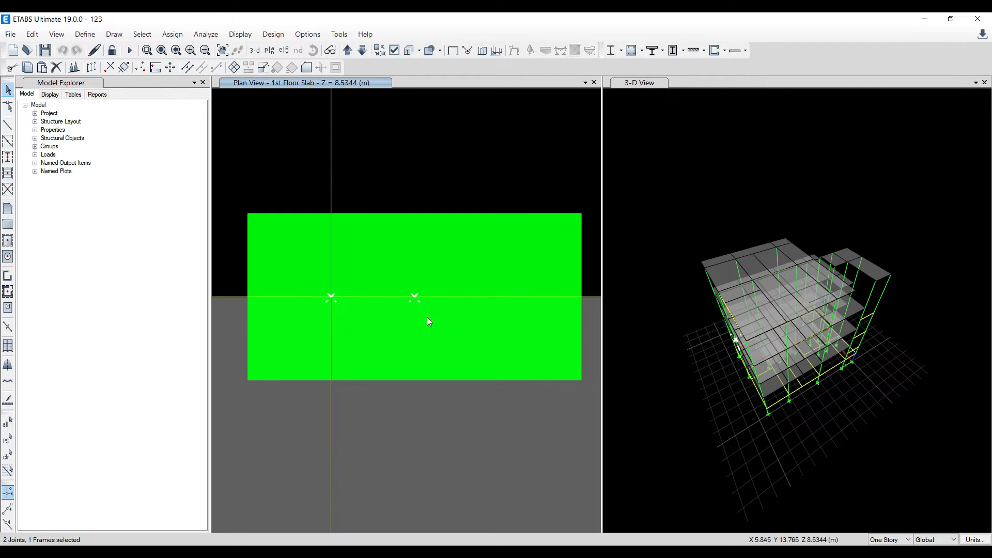
key("Escape")
scroll(385, 279, "down", 5)
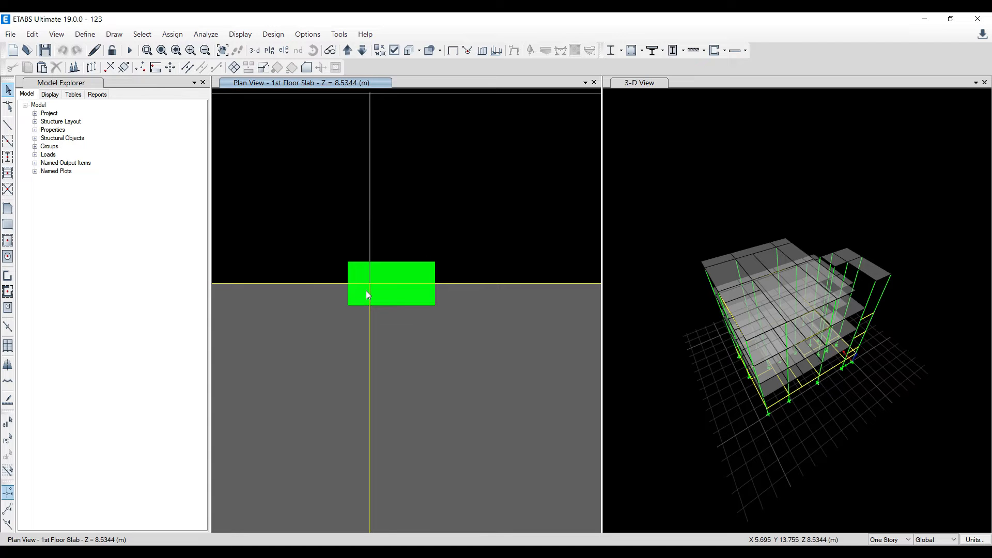
scroll(366, 286, "up", 4)
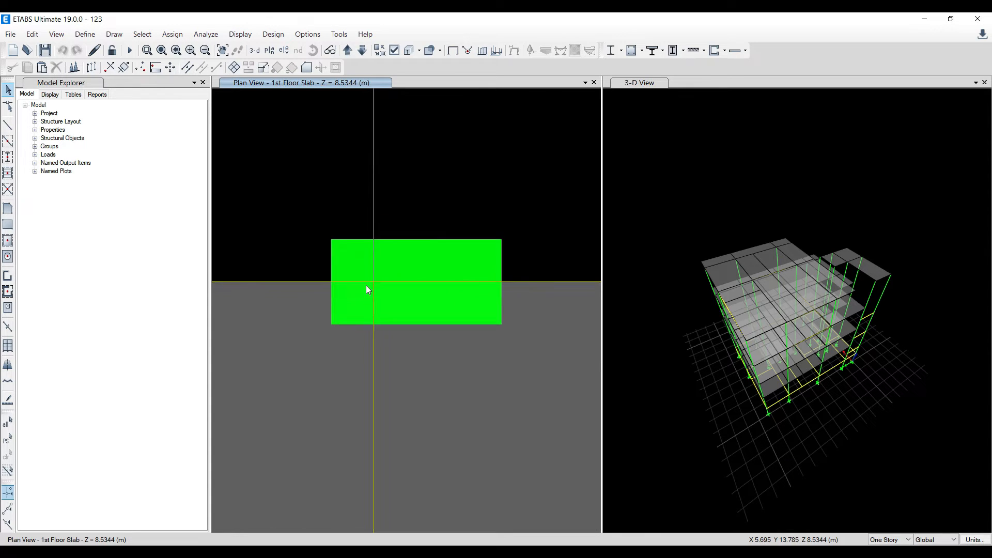
scroll(362, 275, "down", 2)
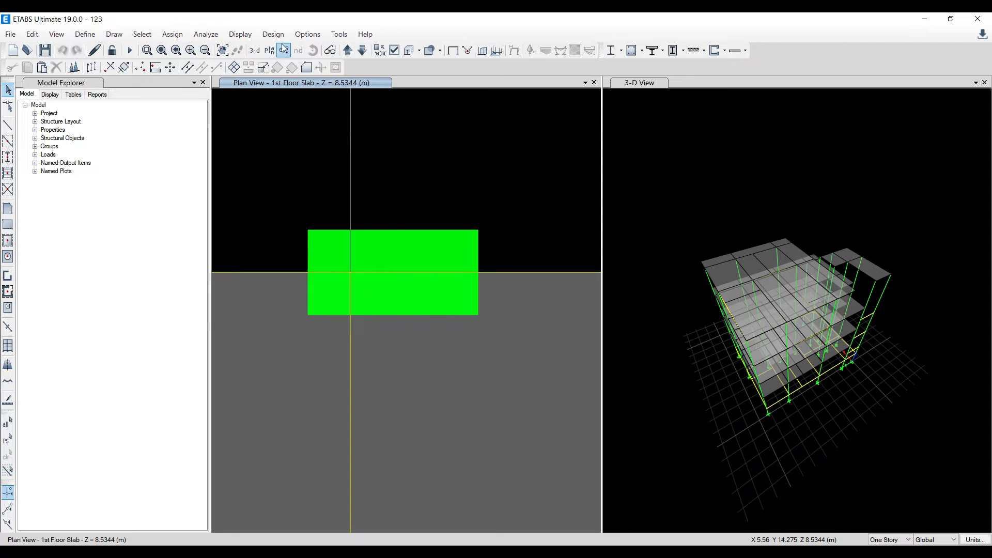
Review the Consider Minimum Eccentricity setting in the concrete frame design preferences for IS 456:2000 and close them unchanged.
left_click(269, 34)
left_click(295, 64)
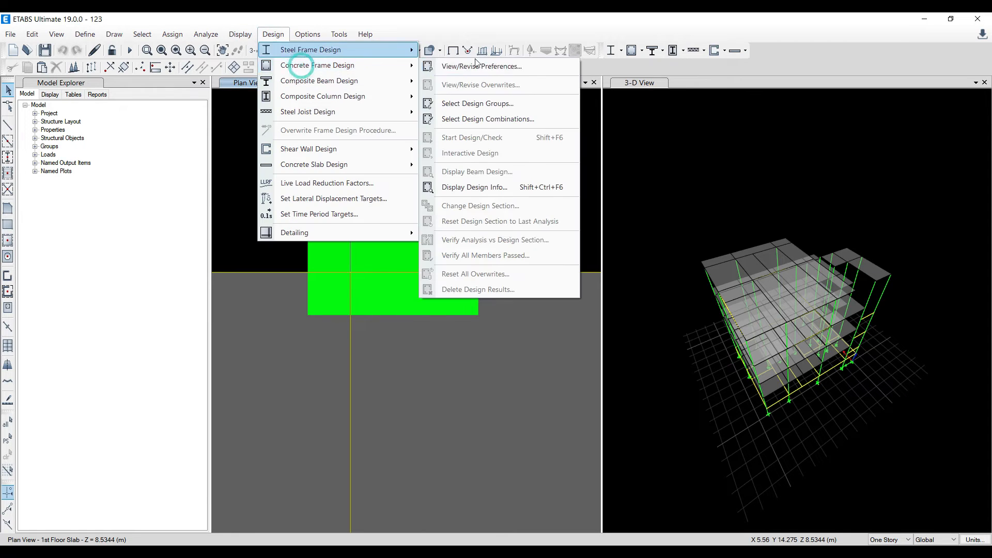
left_click(534, 76)
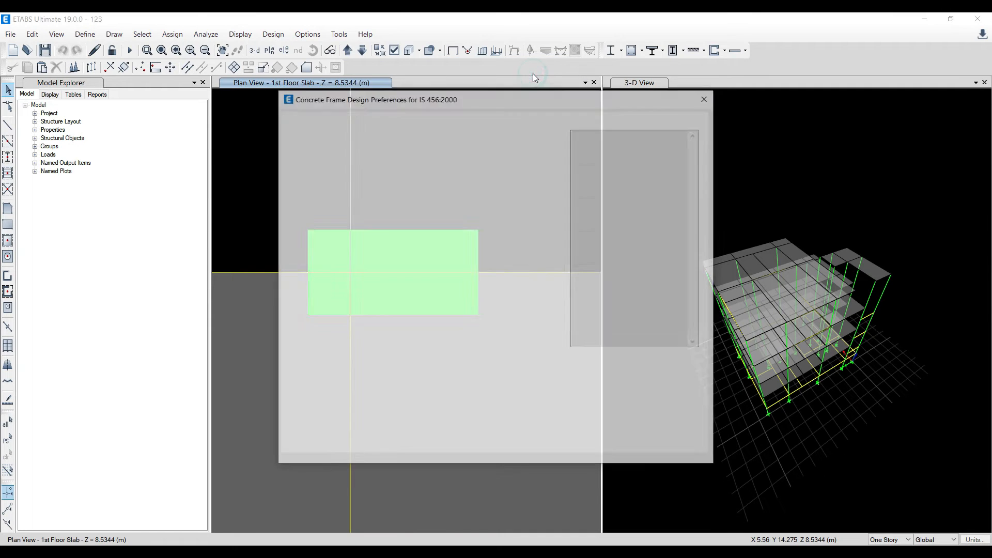
left_click_drag(422, 105, 655, 108)
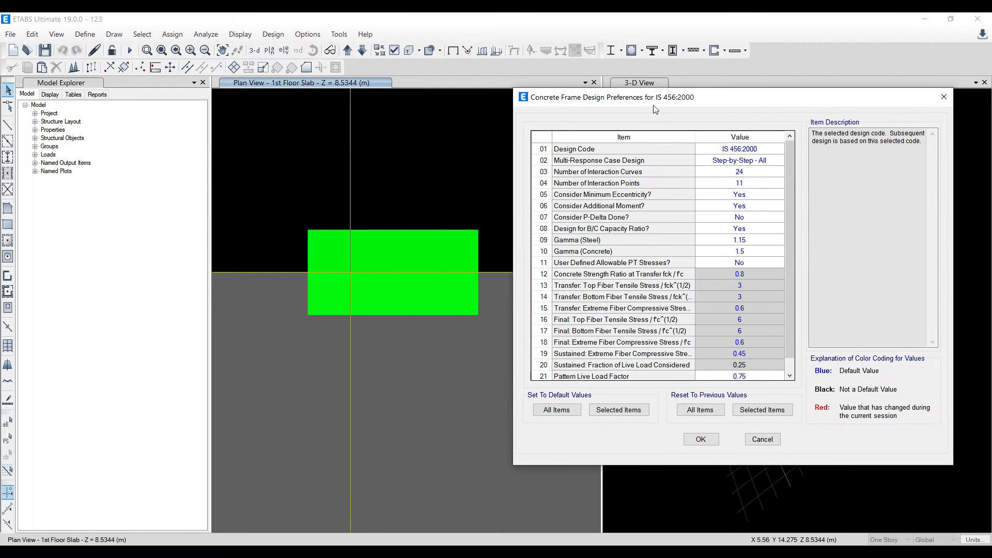
left_click(619, 196)
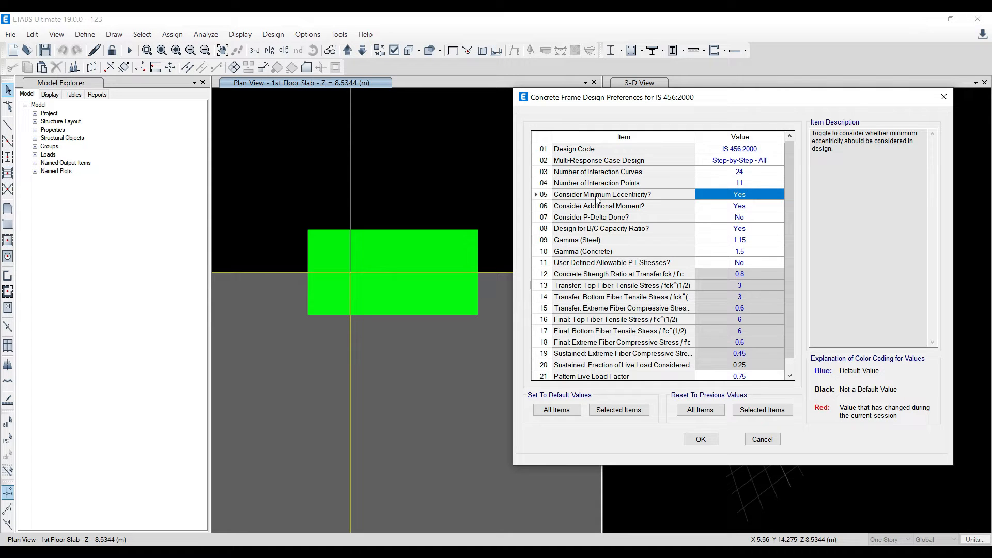
left_click(950, 101)
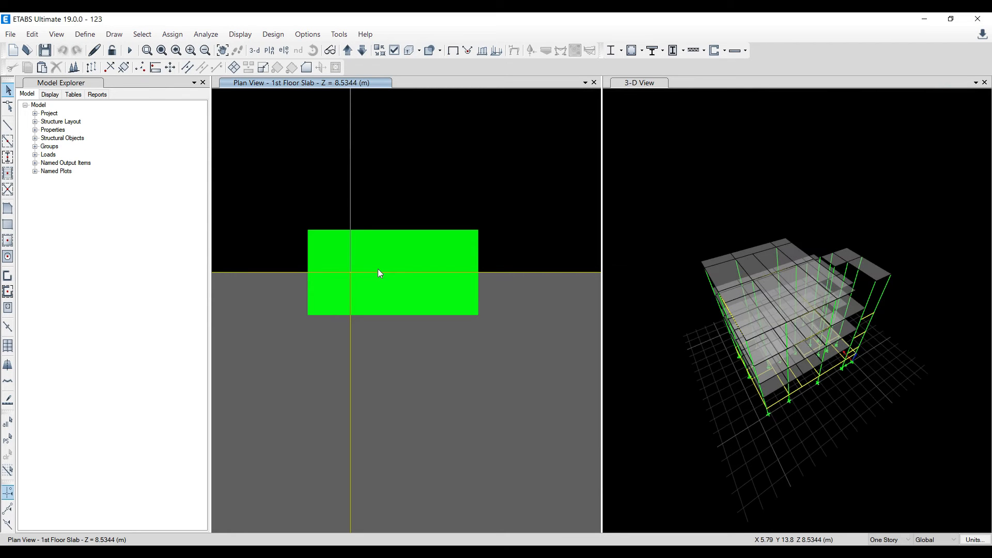
Start drawing a frame object with the Column 9" x 18" section and preview it at the secondary beam's end on grid 5.
scroll(488, 263, "down", 1)
scroll(488, 263, "down", 2)
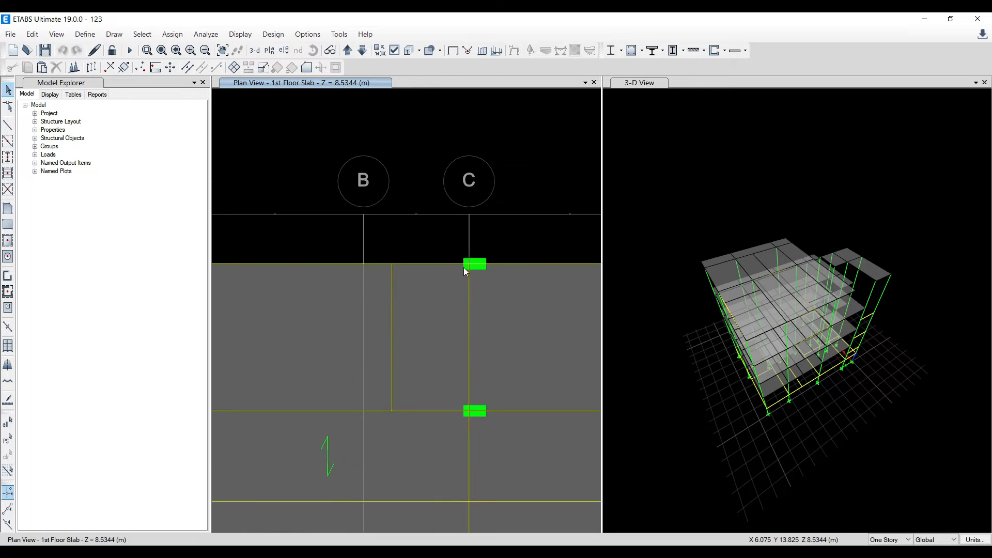
left_click(8, 163)
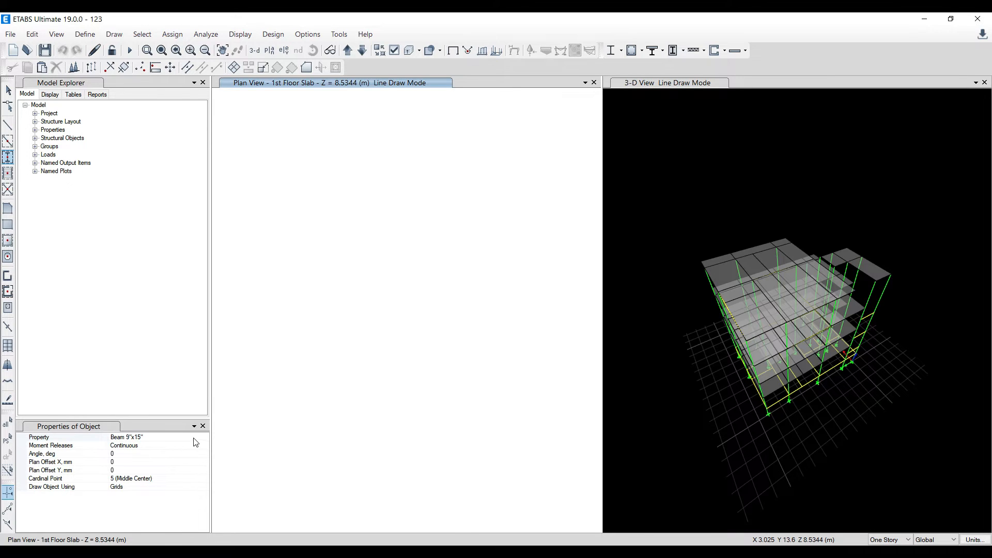
left_click(199, 437)
left_click(204, 438)
scroll(176, 469, "down", 3)
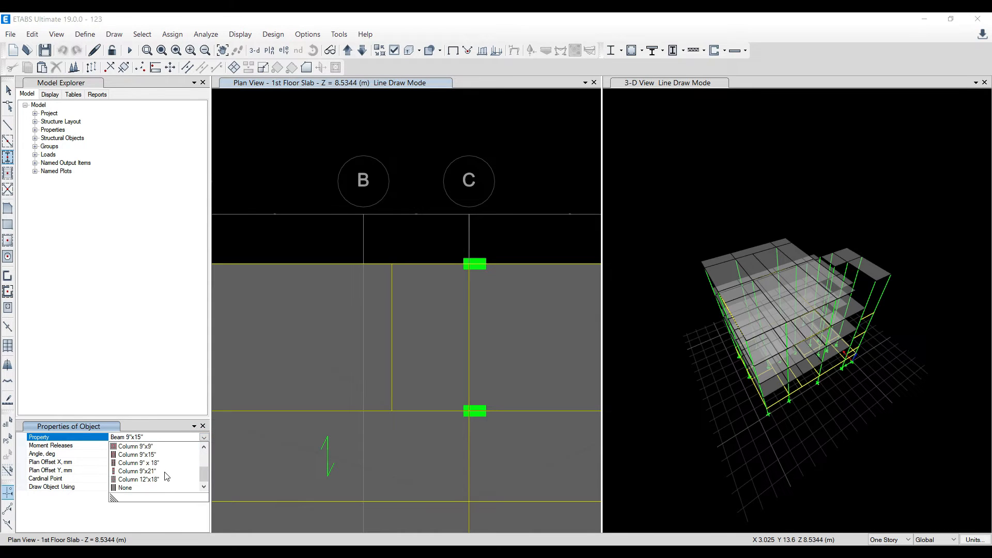
left_click(138, 463)
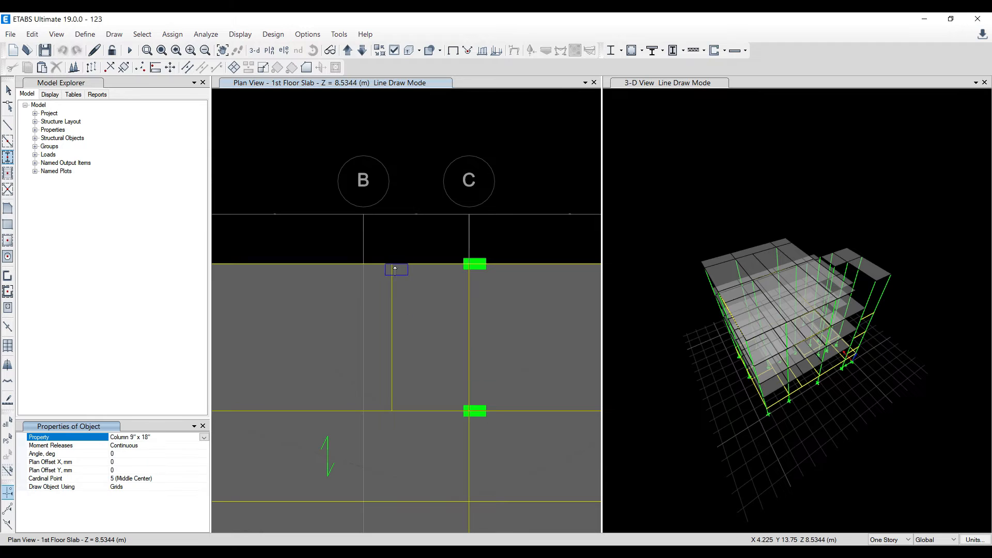
scroll(396, 266, "up", 3)
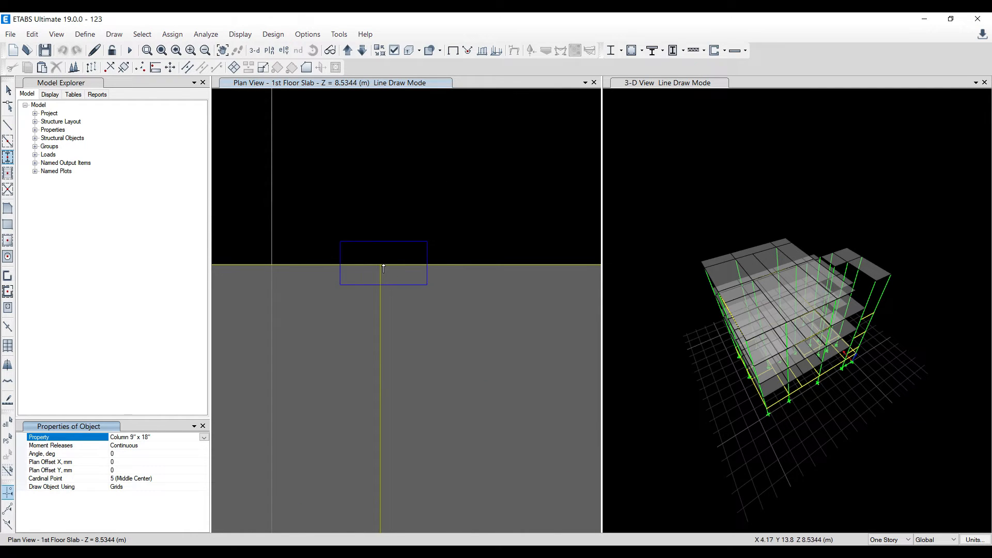
scroll(380, 267, "down", 2)
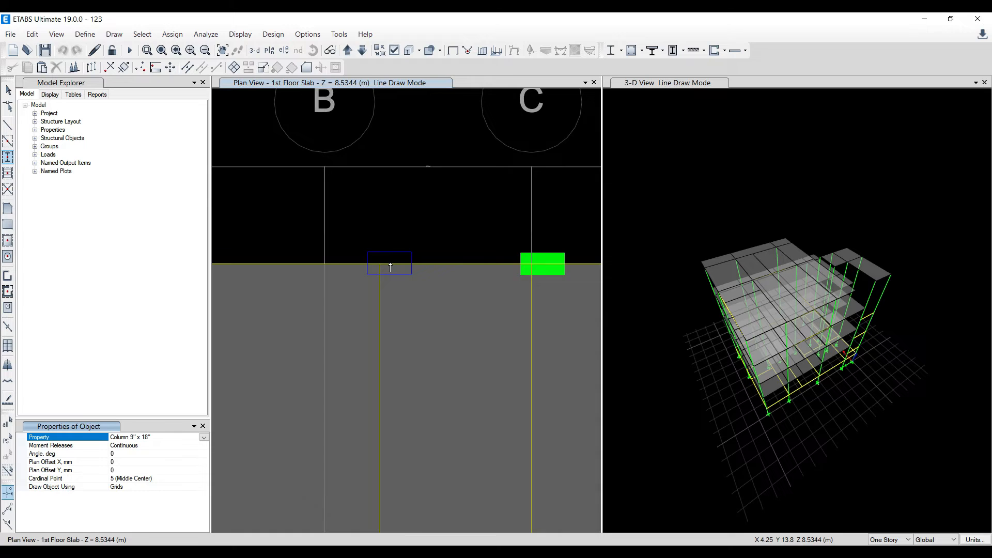
Compare the Column 9" x 18" drawing preview with the existing column at C-4 and with the secondary beam's end on grid 4, and leave frame drawing.
scroll(390, 267, "down", 5)
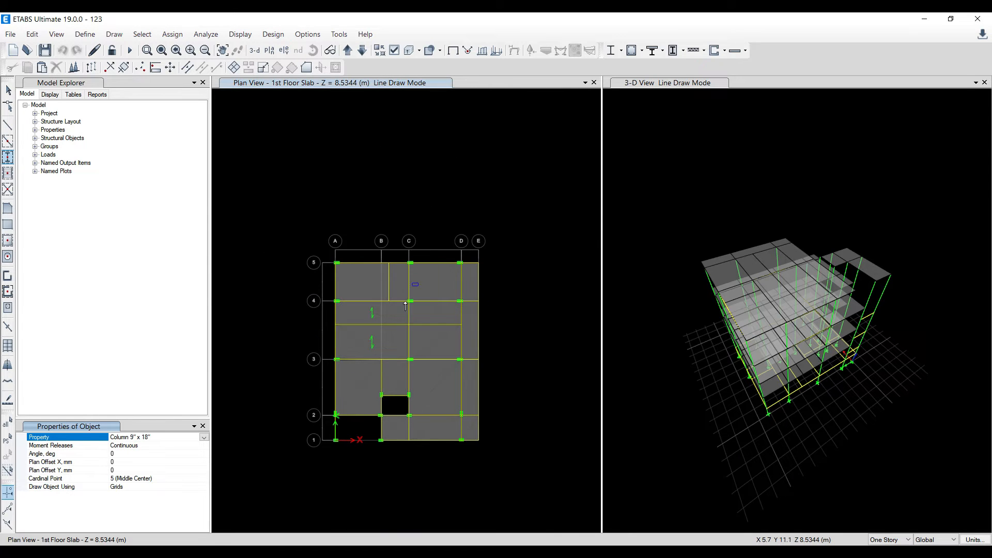
scroll(405, 305, "up", 7)
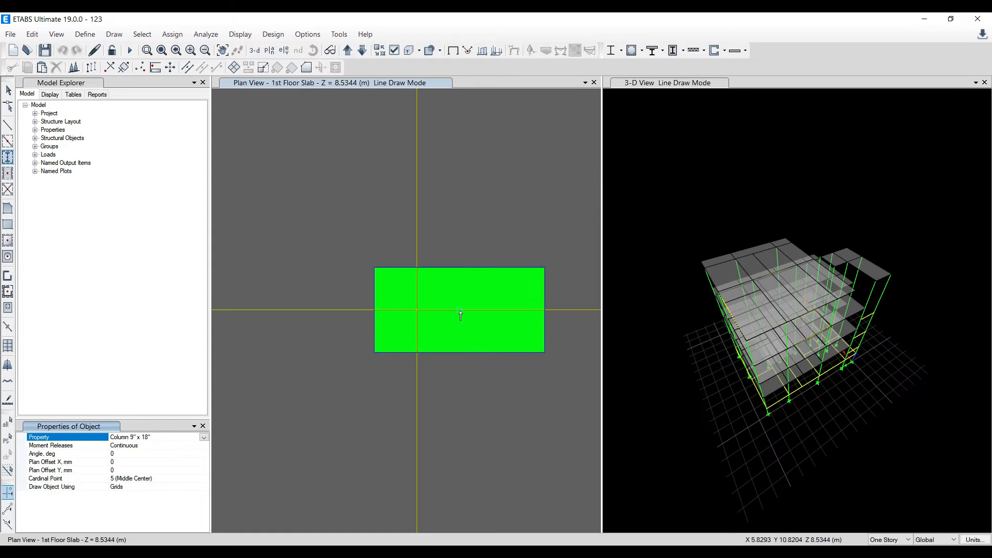
scroll(460, 315, "down", 3)
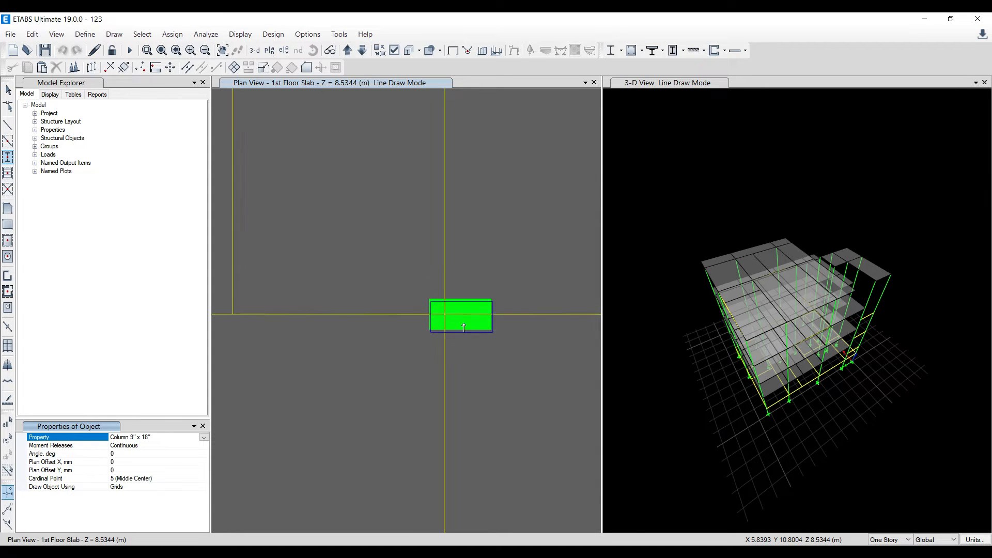
scroll(464, 327, "down", 2)
scroll(394, 315, "up", 3)
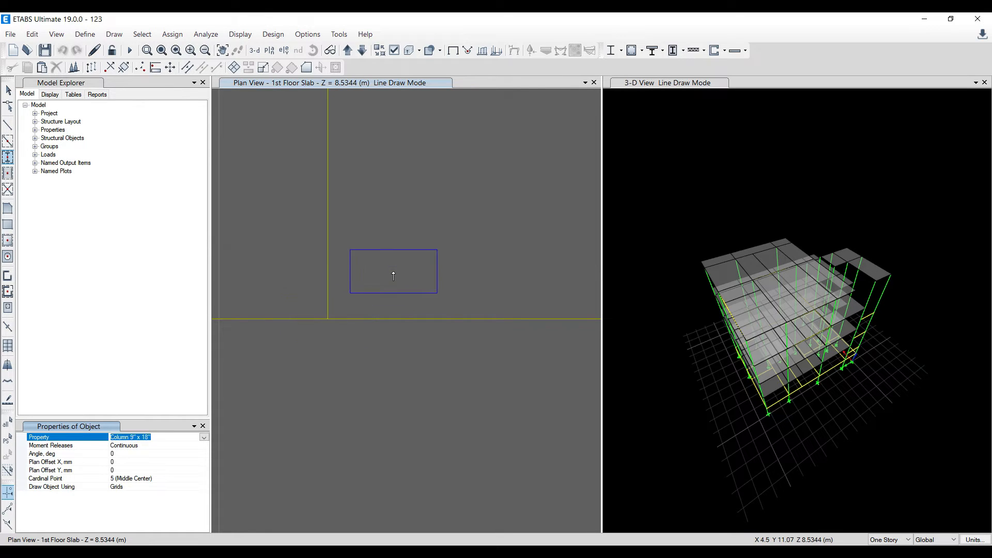
scroll(393, 276, "down", 2)
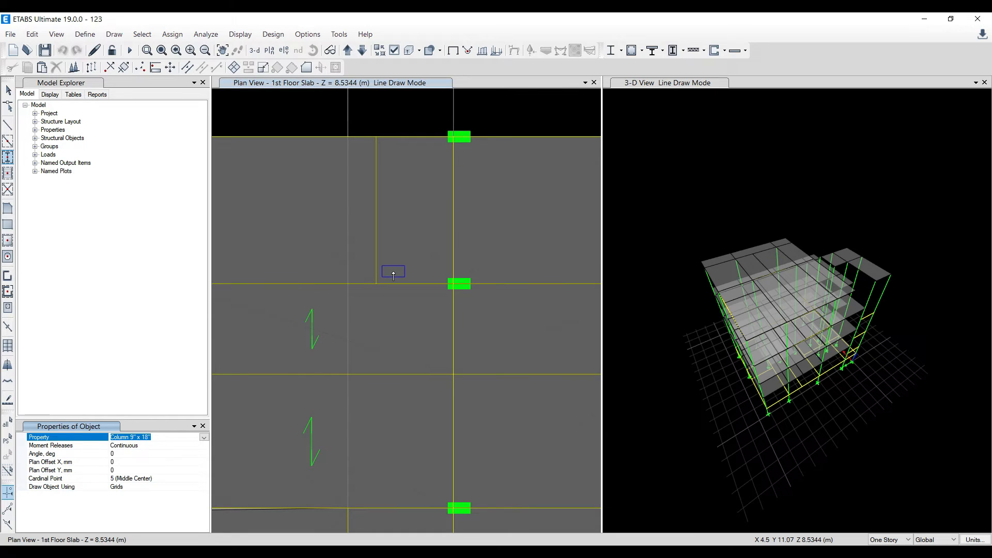
scroll(344, 261, "down", 4)
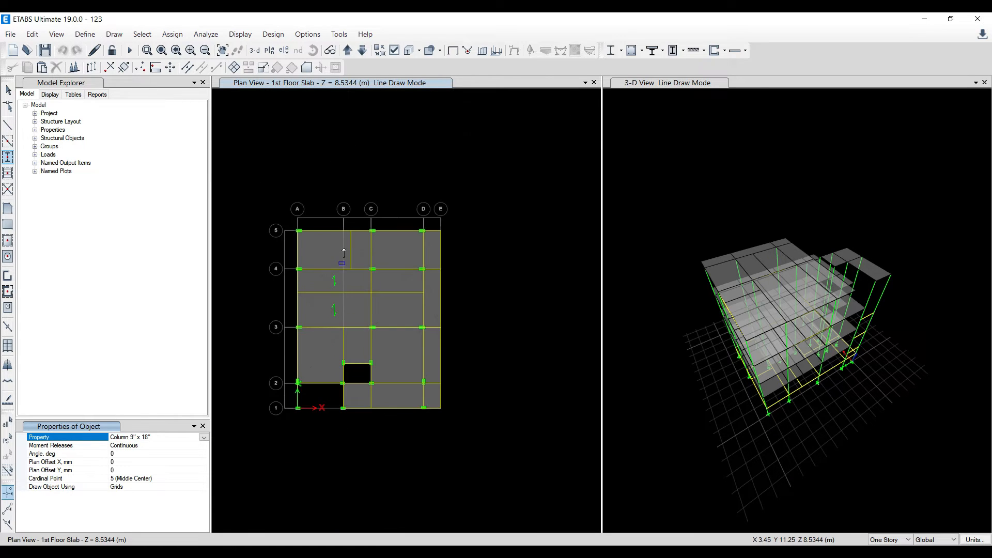
left_click(8, 91)
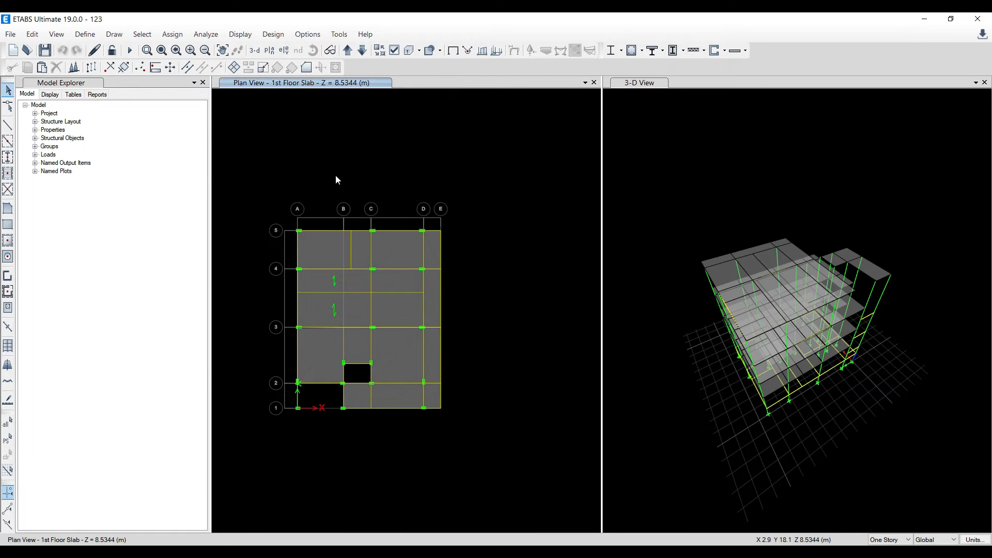
Examine how the columns at C-5 and A-5 sit relative to their grid intersections.
scroll(337, 188, "up", 2)
scroll(399, 275, "up", 1)
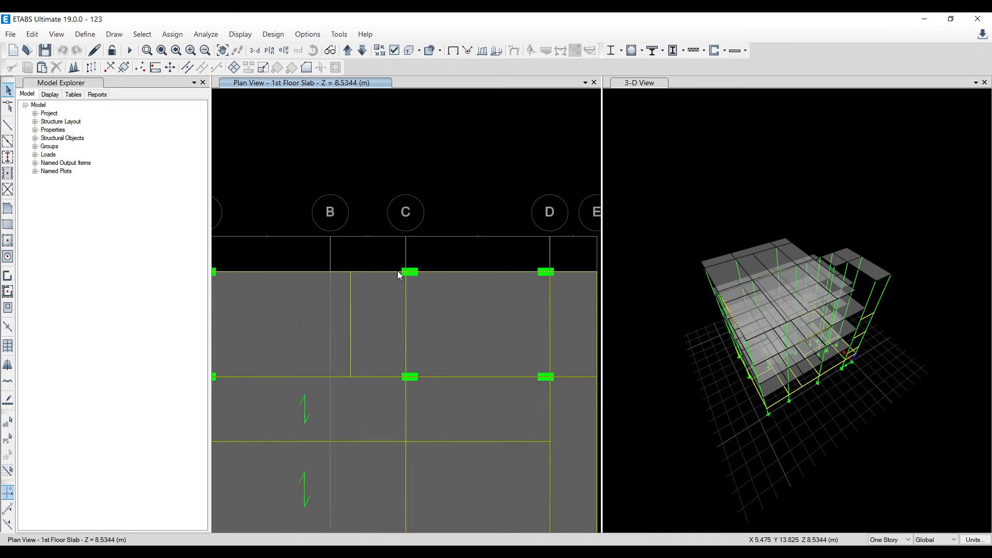
scroll(399, 275, "up", 2)
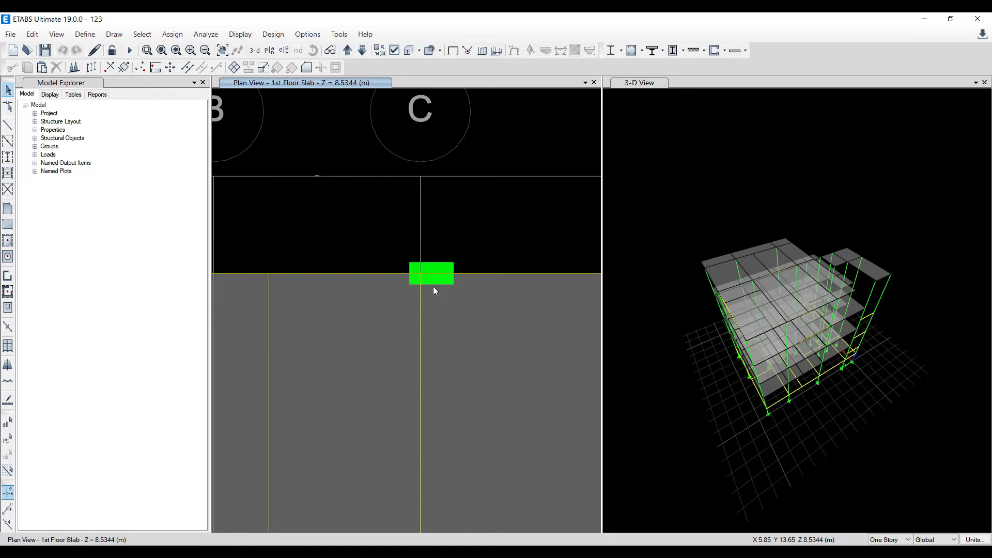
scroll(467, 260, "down", 3)
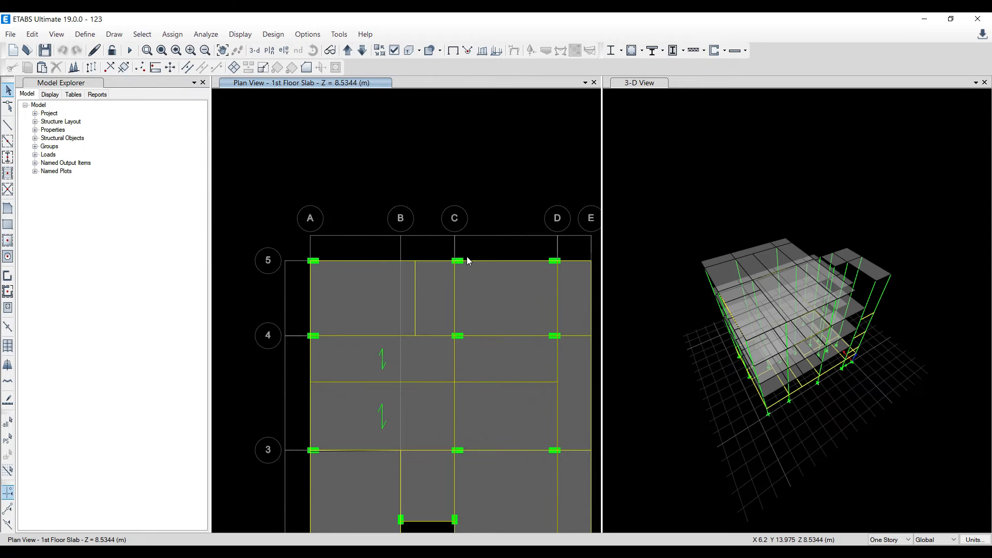
scroll(312, 261, "up", 4)
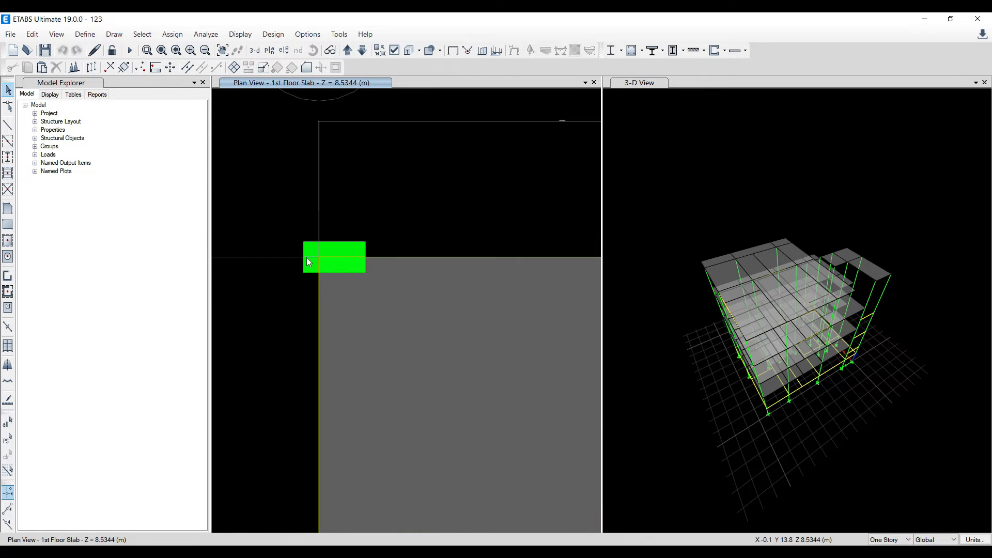
scroll(306, 257, "up", 3)
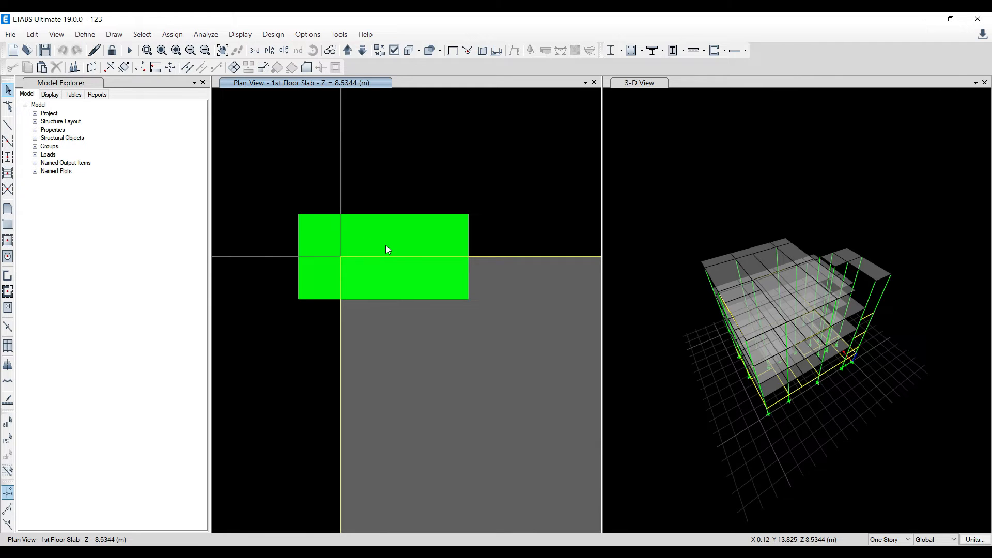
Switch to the Structural Mastery Course page in Chrome and browse the contents of its ETABS+SAFE (Basic-Advance) Level Course folder.
mouse_move(381, 540)
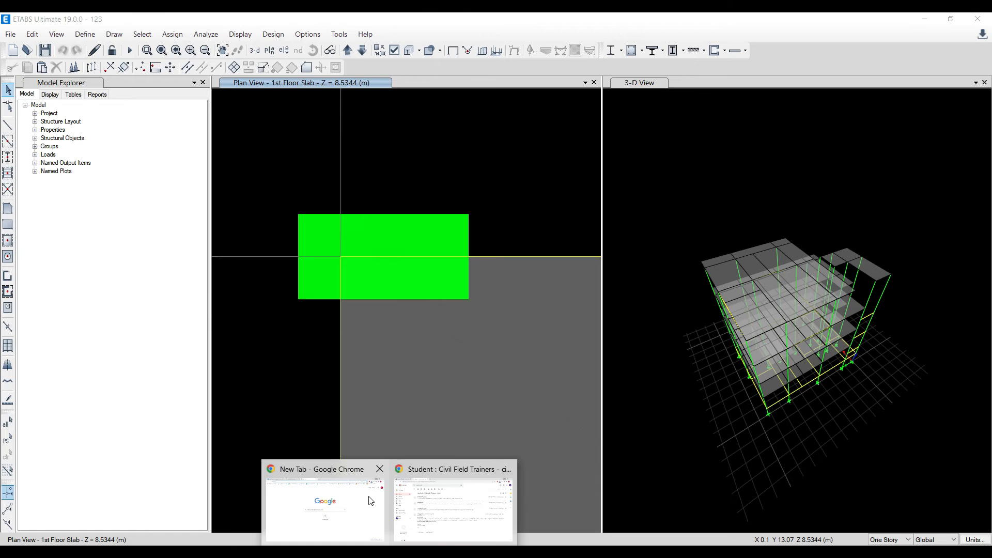
left_click(437, 494)
left_click(103, 22)
scroll(399, 246, "up", 5)
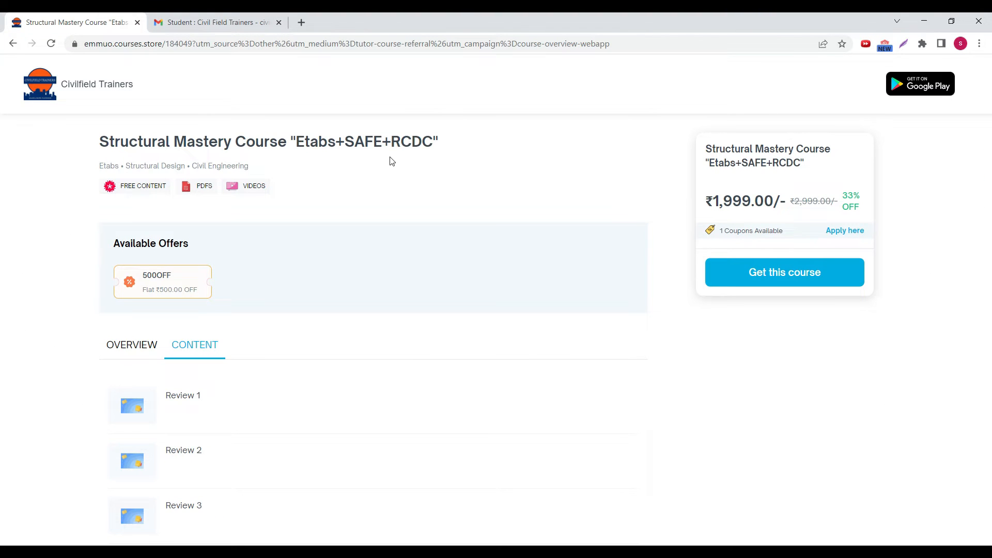
scroll(284, 272, "down", 5)
scroll(224, 277, "up", 4)
scroll(164, 293, "down", 1)
left_click(172, 297)
scroll(217, 386, "down", 8)
left_click(231, 204)
scroll(230, 204, "up", 7)
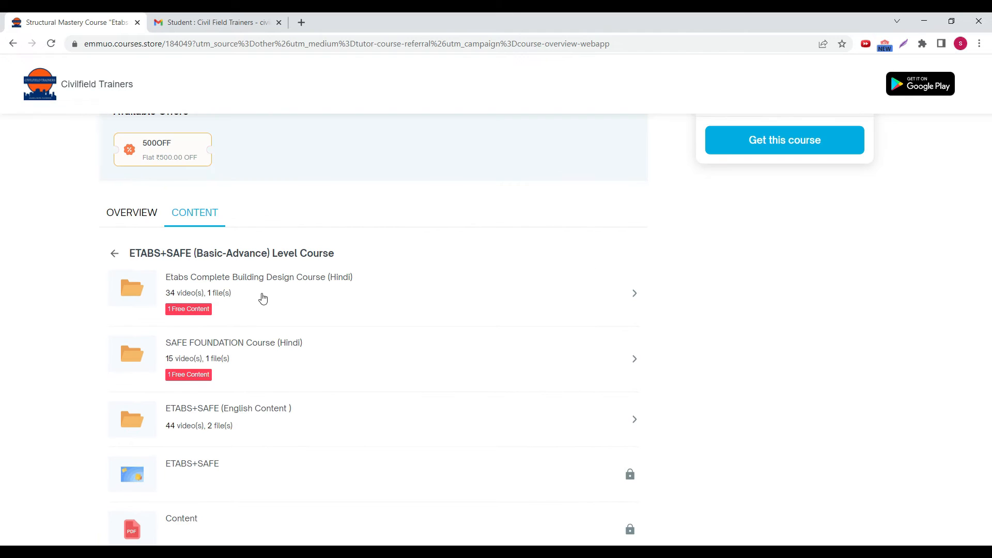
Open the Etabs Complete Building Design Course (Hindi) folder and look through its lesson list.
left_click(277, 294)
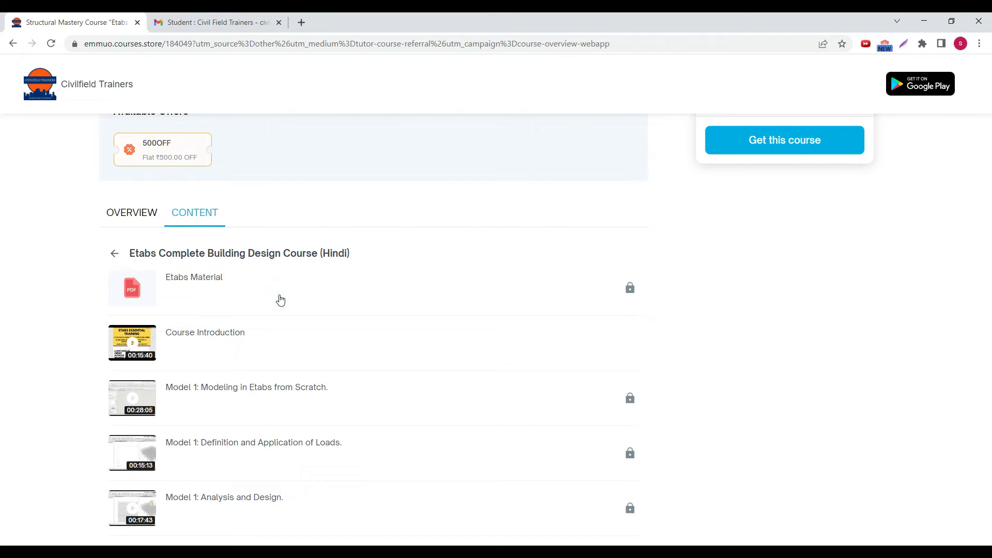
scroll(284, 336, "down", 6)
scroll(285, 339, "down", 4)
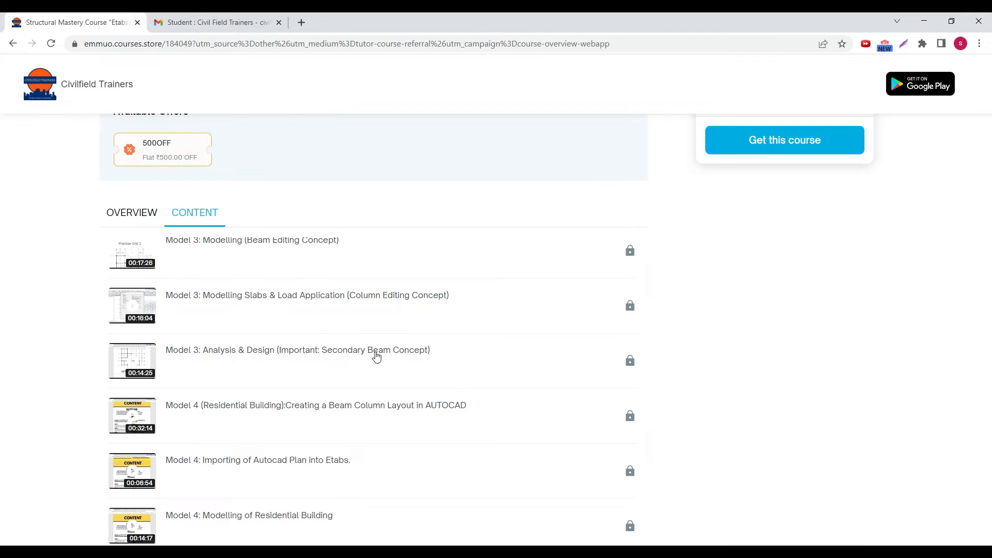
scroll(376, 356, "down", 5)
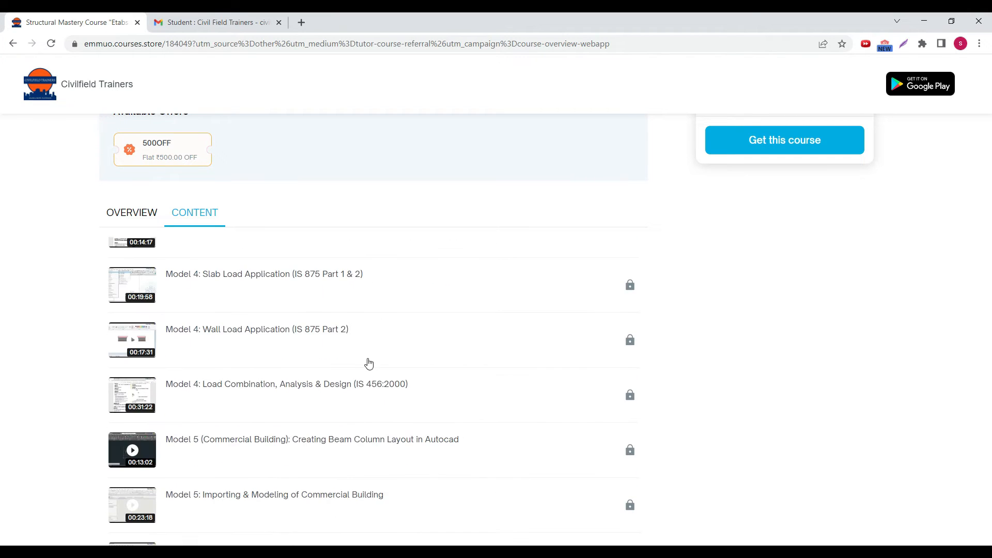
scroll(367, 360, "up", 6)
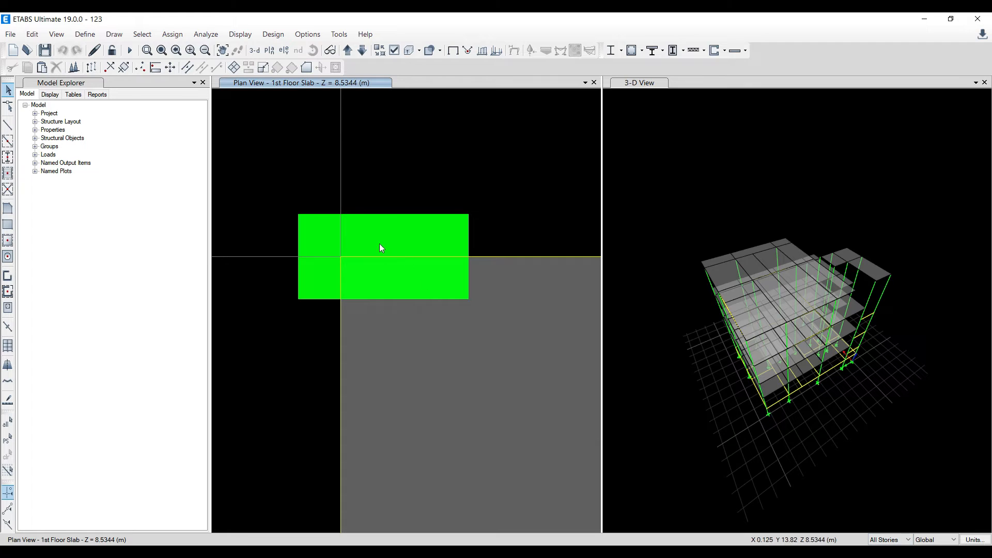
Move the A-5 column and its joints on all stories by -0.1143 m in X, picking its centre joint and the grid intersection.
left_click_drag(410, 272, 457, 274)
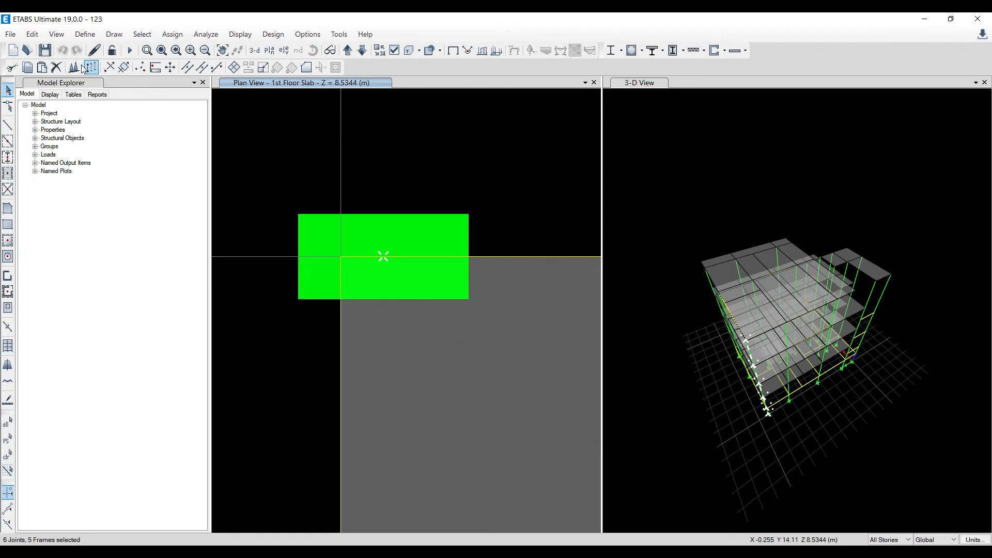
left_click(32, 34)
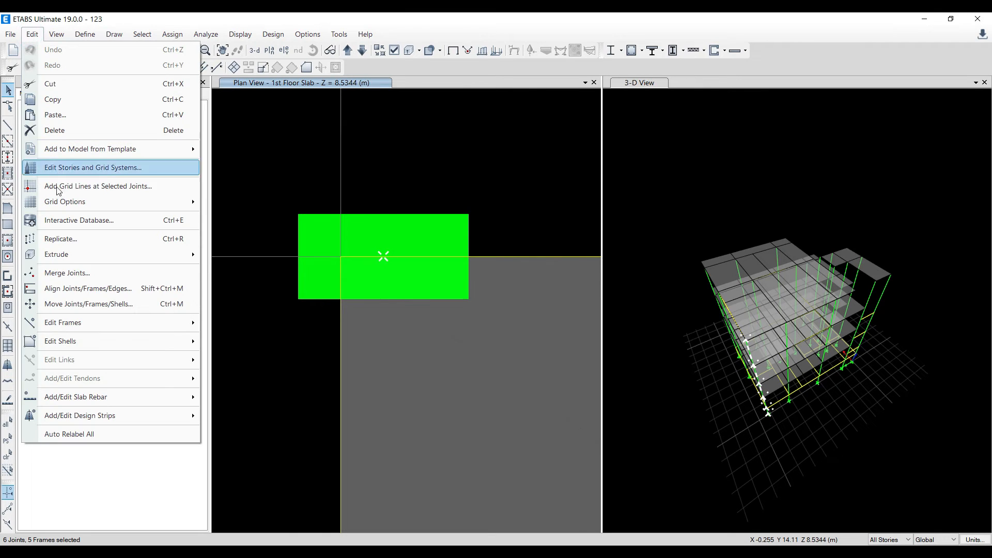
left_click(81, 306)
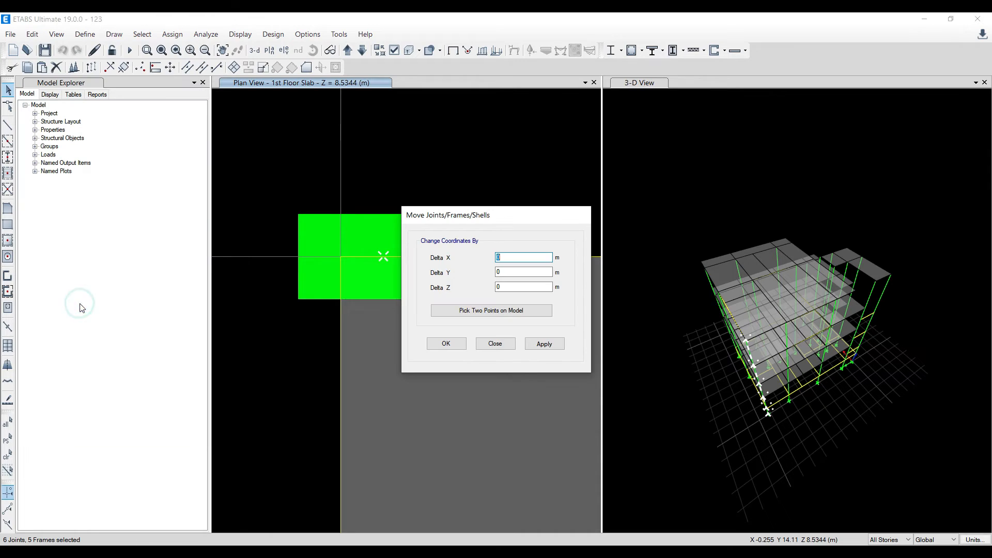
left_click(474, 313)
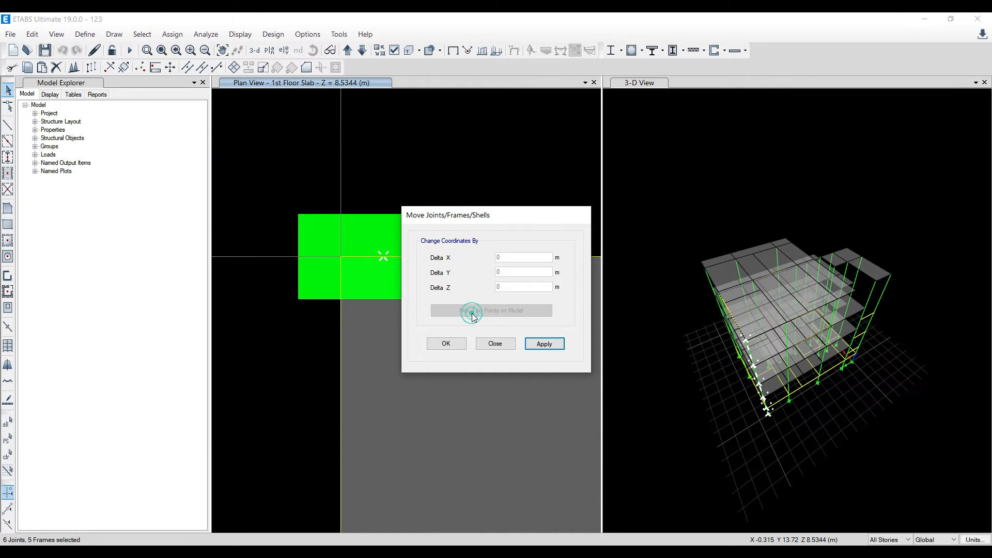
left_click(384, 255)
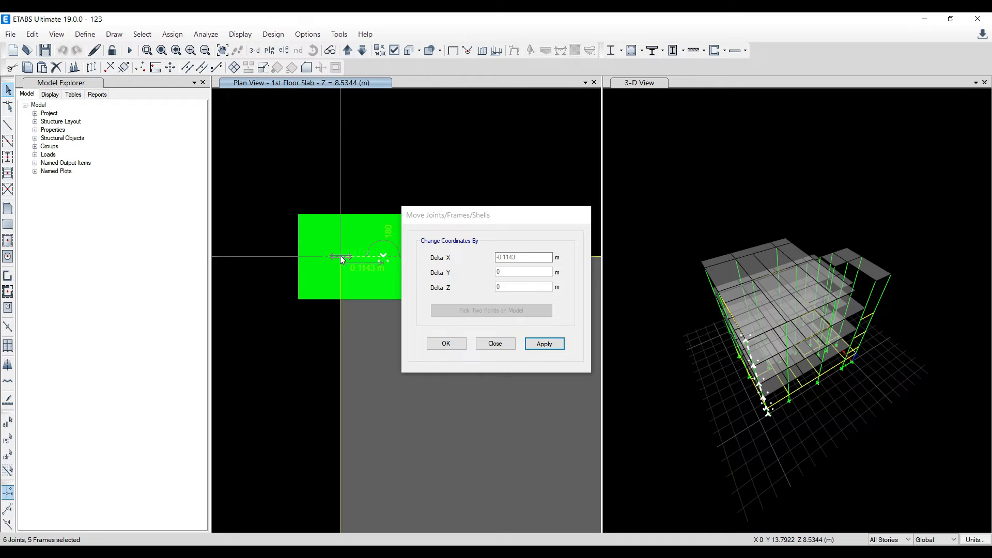
left_click(340, 256)
left_click(549, 344)
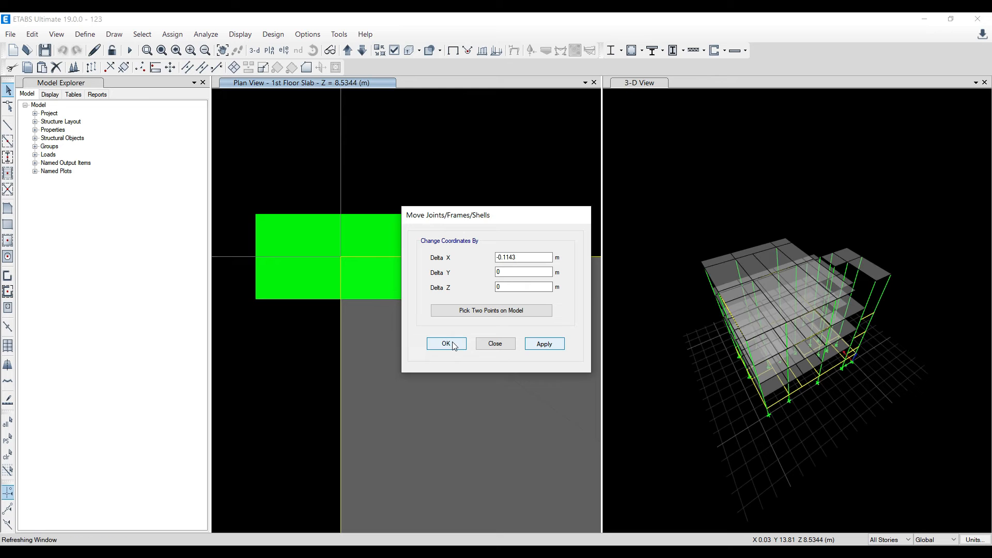
key("Escape")
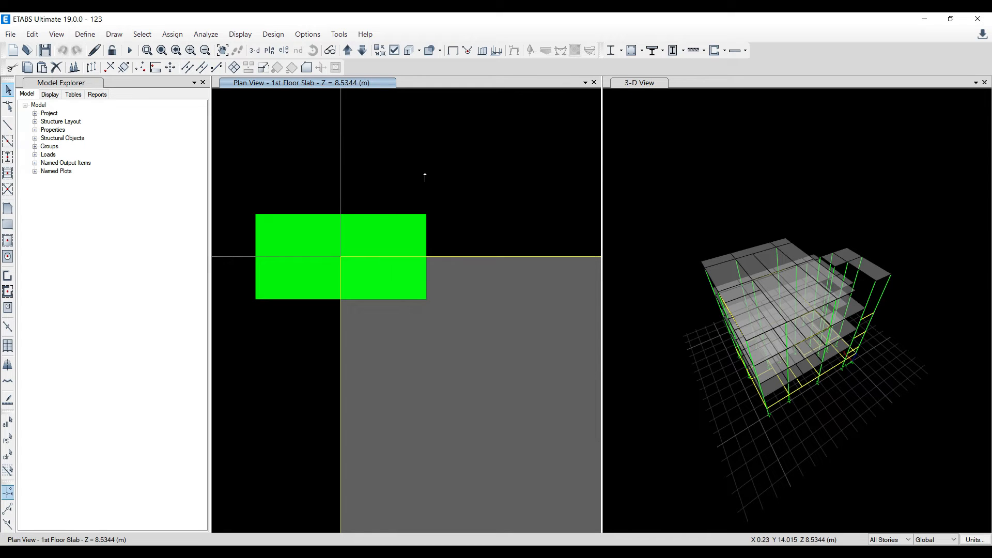
Move the A-4 column and its joints on all stories by -0.1143 m in X, picking its centre joint and the grid intersection.
scroll(426, 175, "up", 5)
scroll(429, 293, "up", 3)
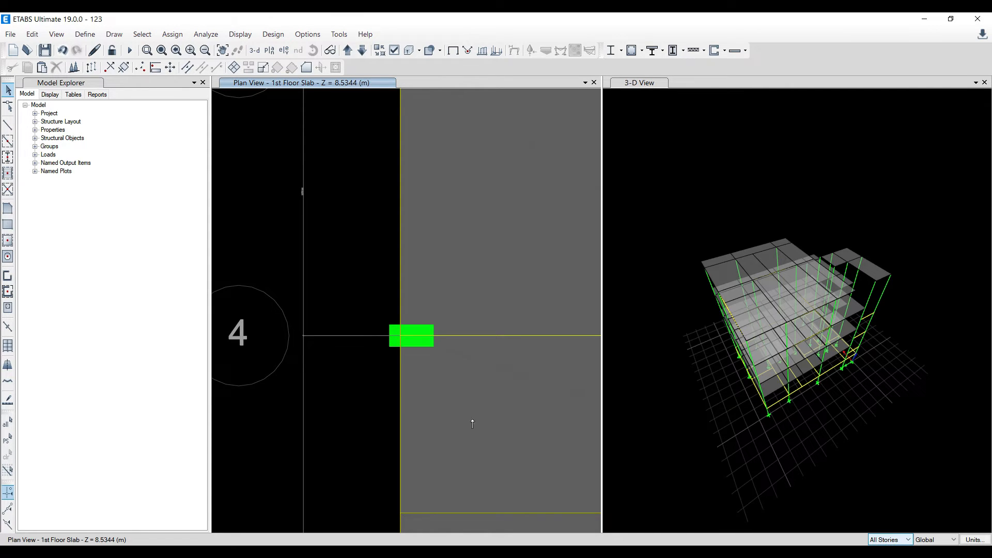
scroll(428, 338, "up", 4)
left_click_drag(405, 363, 406, 365)
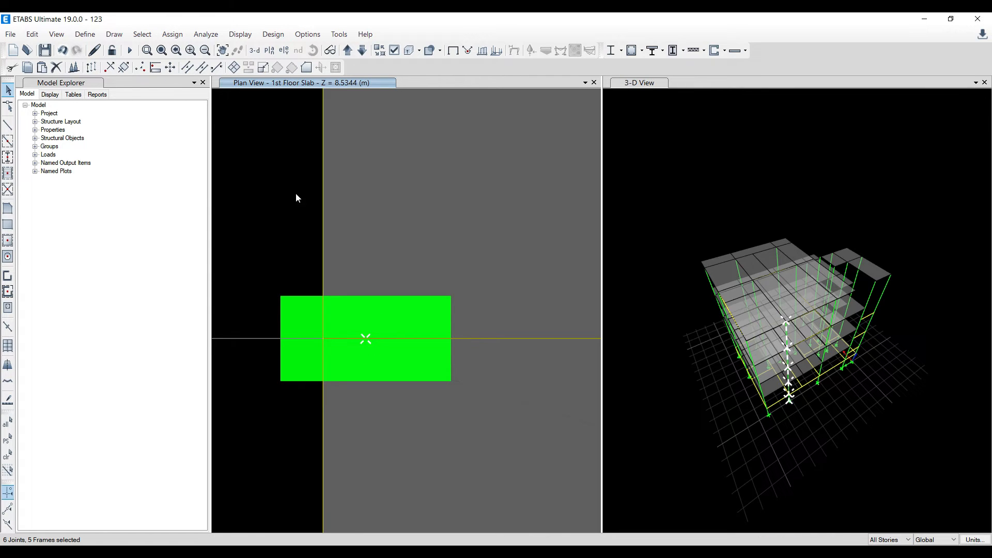
left_click(32, 34)
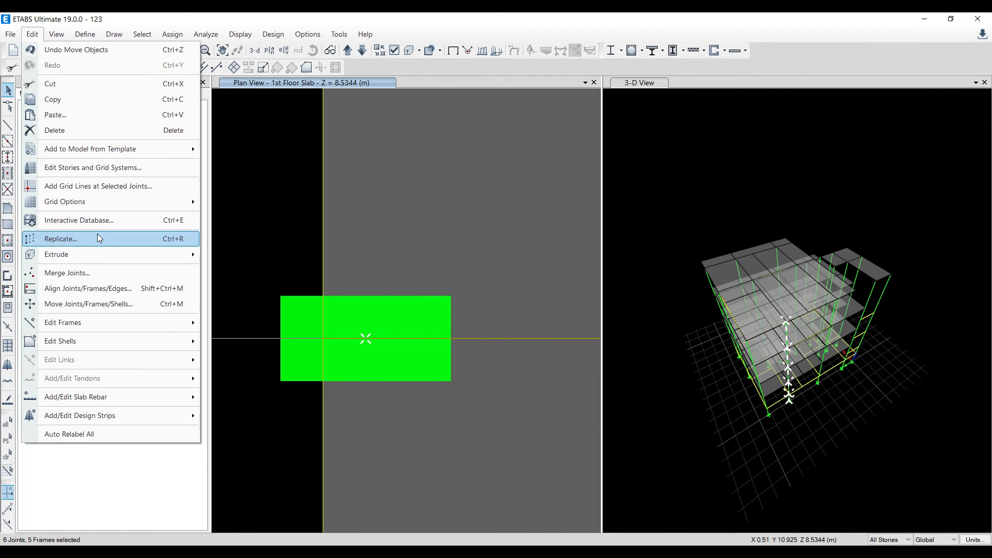
left_click(114, 304)
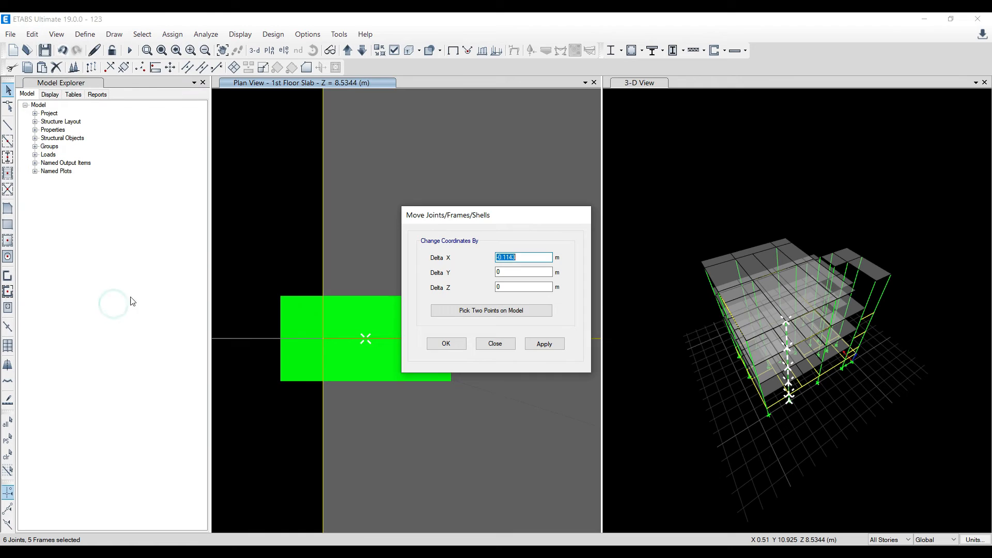
left_click(485, 311)
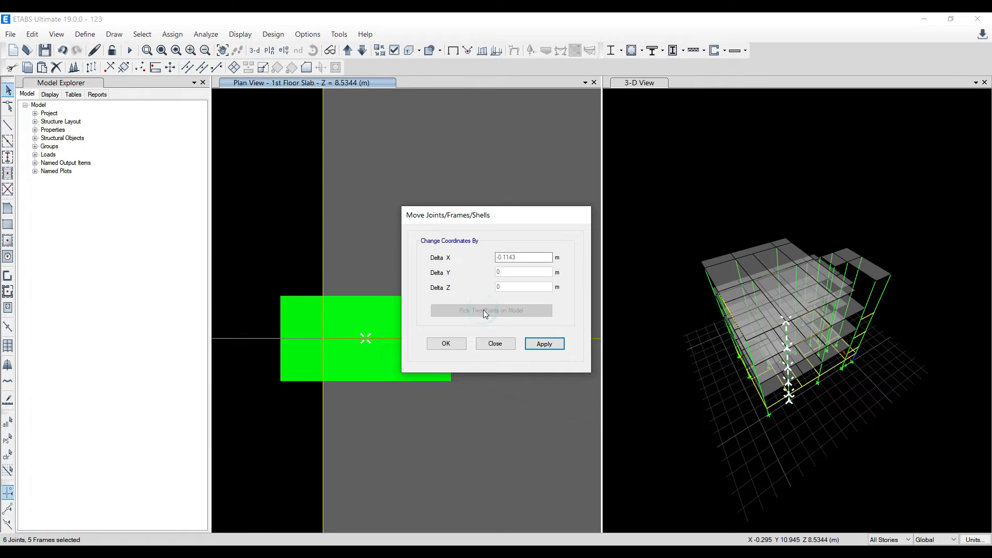
left_click(365, 337)
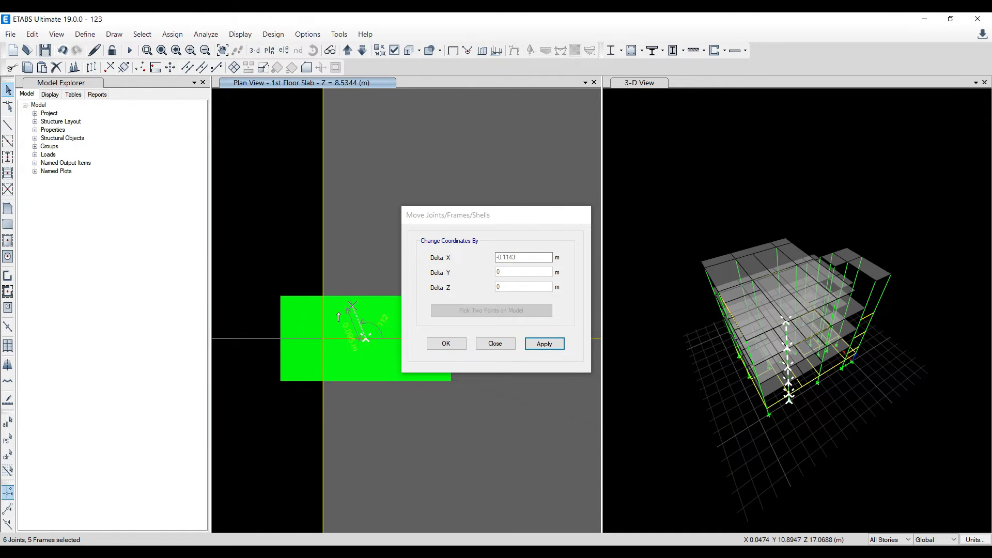
left_click(322, 340)
left_click(544, 345)
left_click(445, 344)
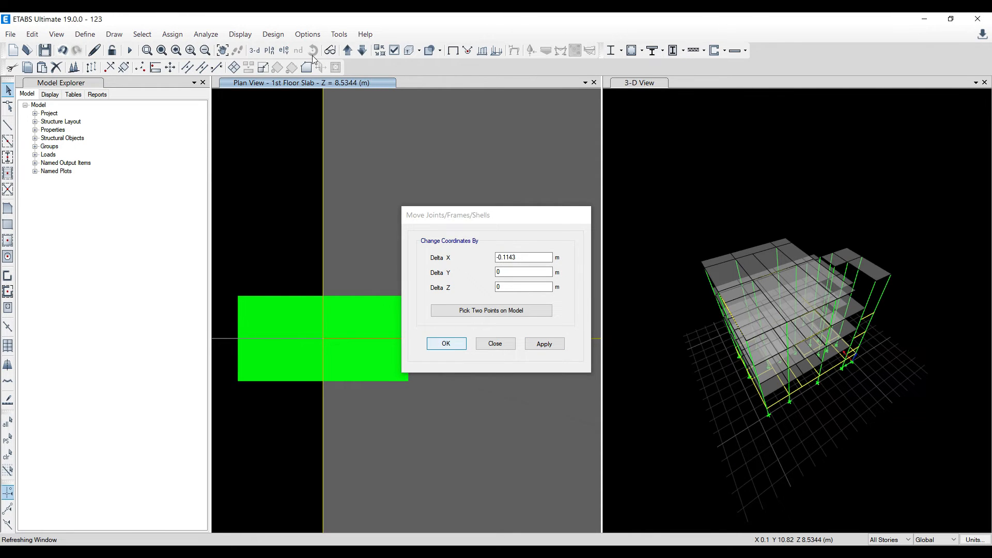
Set the plan view's screen display colors to Blue Scale instead of the black background.
left_click(309, 34)
mouse_move(369, 151)
left_click(489, 148)
left_click(691, 312)
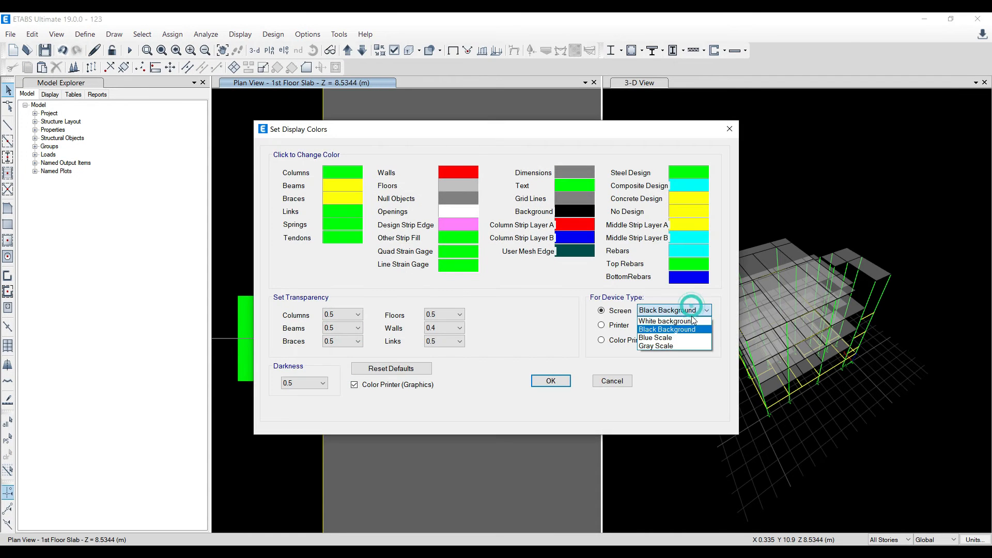
left_click(671, 331)
left_click(551, 381)
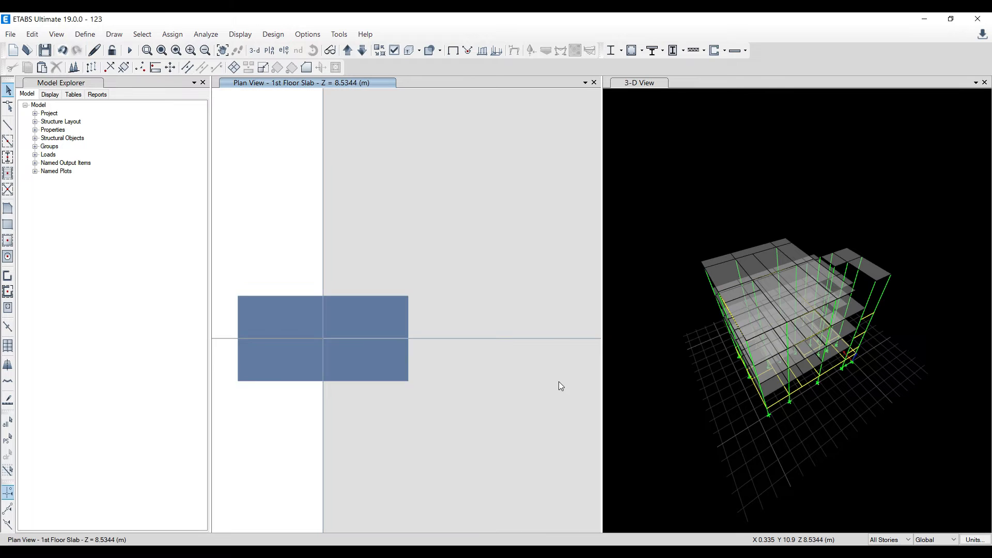
Examine the column positions across the 1st Floor Slab plan for offsets from the grid intersections.
scroll(446, 302, "down", 2)
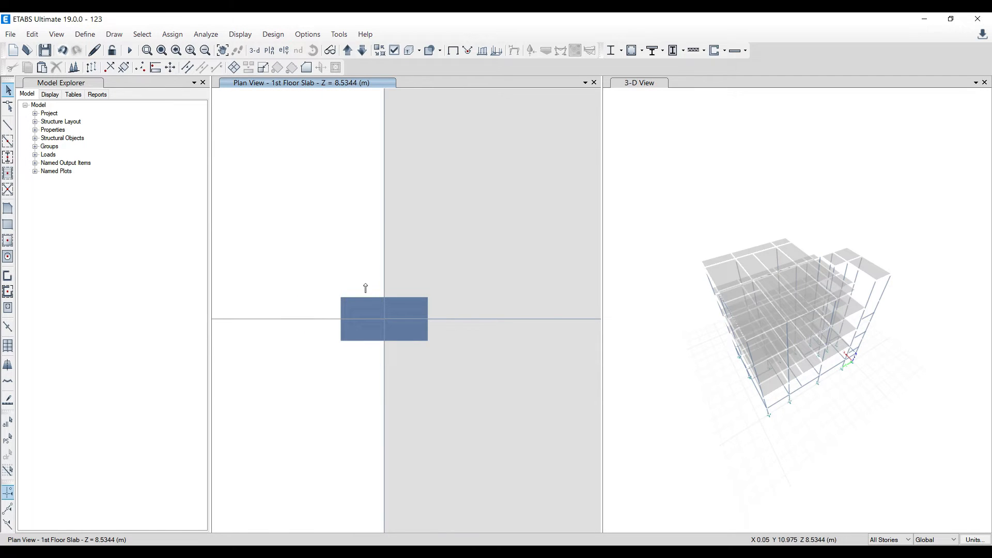
scroll(365, 288, "down", 5)
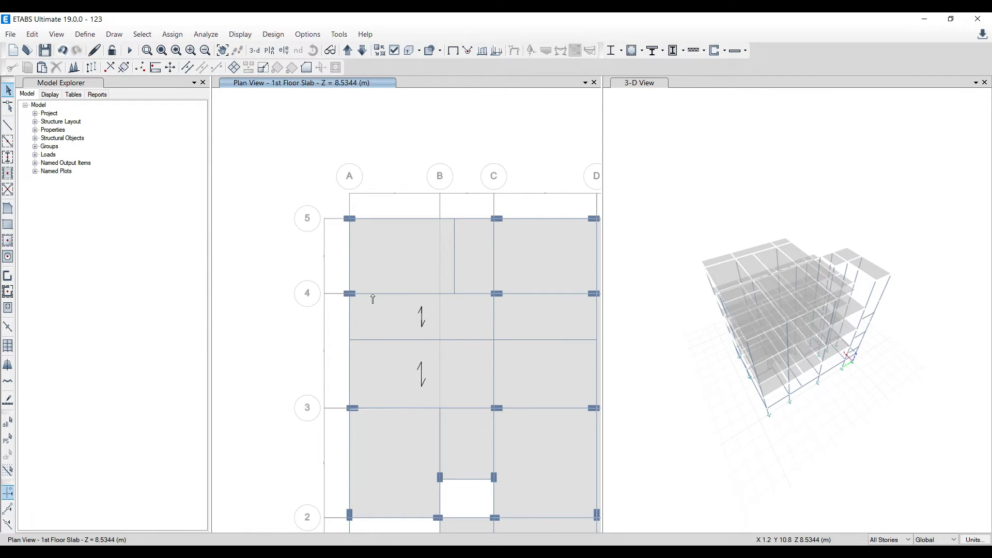
scroll(373, 299, "down", 1)
scroll(357, 352, "up", 4)
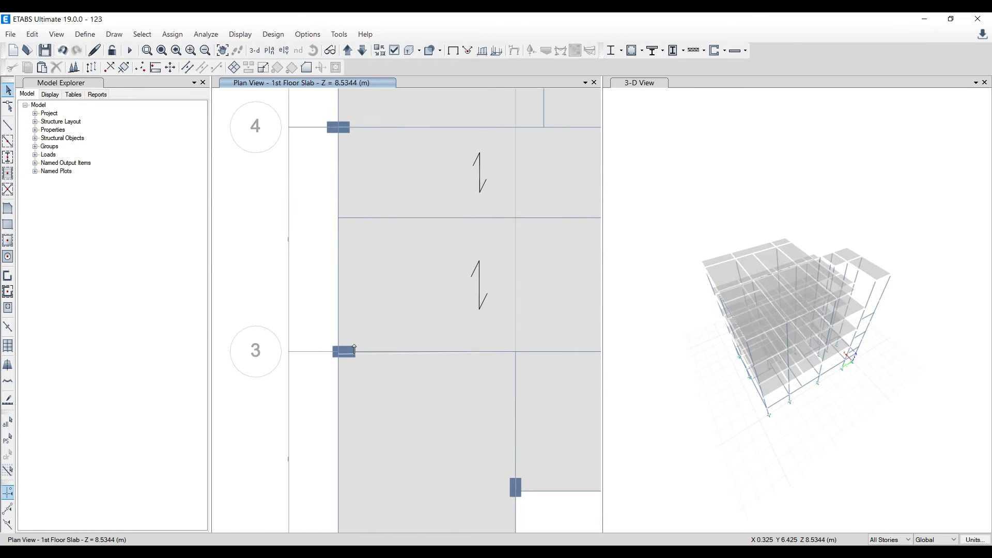
scroll(315, 269, "down", 1)
scroll(465, 408, "down", 1)
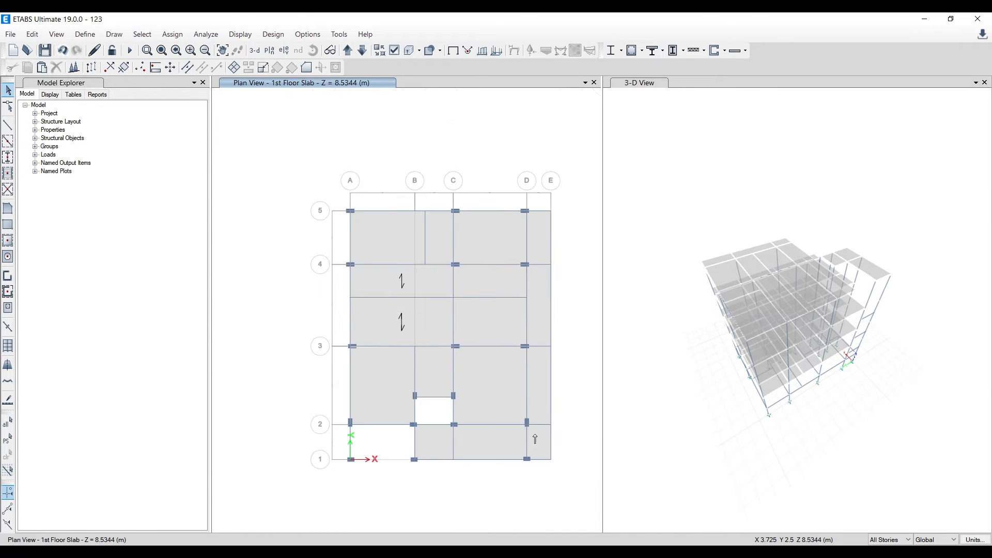
scroll(416, 414, "up", 2)
scroll(448, 406, "up", 1)
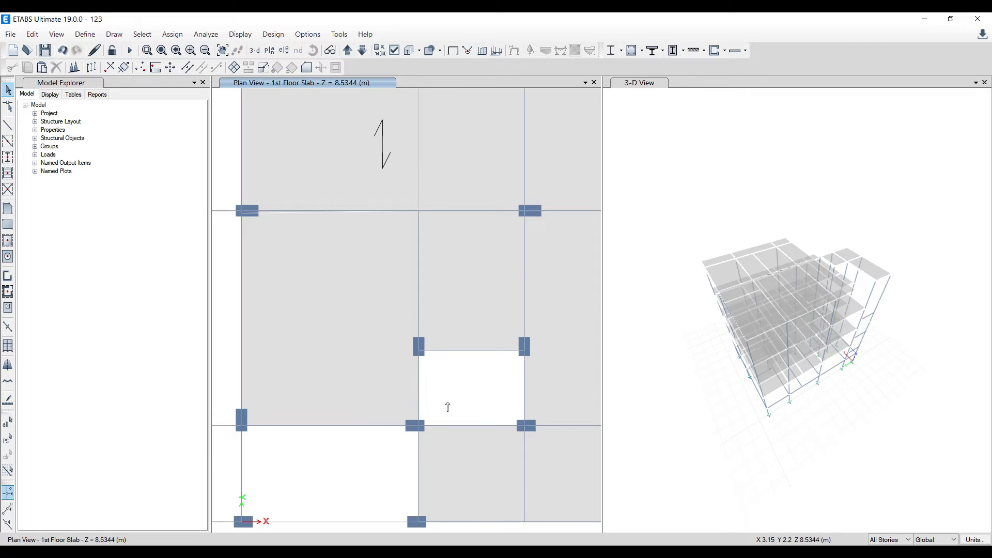
scroll(448, 406, "down", 2)
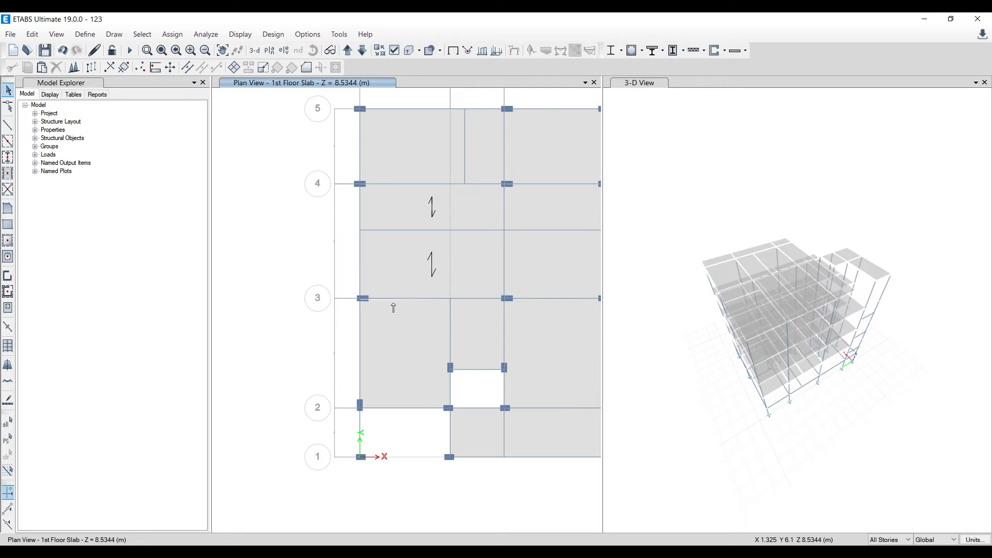
Examine the A-3 column and the adjoining slab edge for misalignment with grid line 3.
scroll(368, 300, "up", 3)
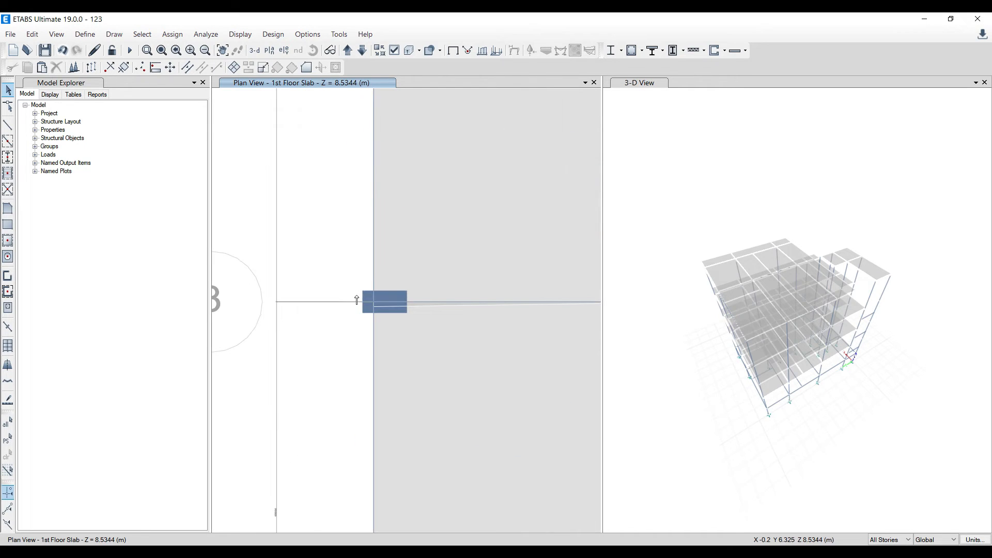
scroll(418, 280, "up", 4)
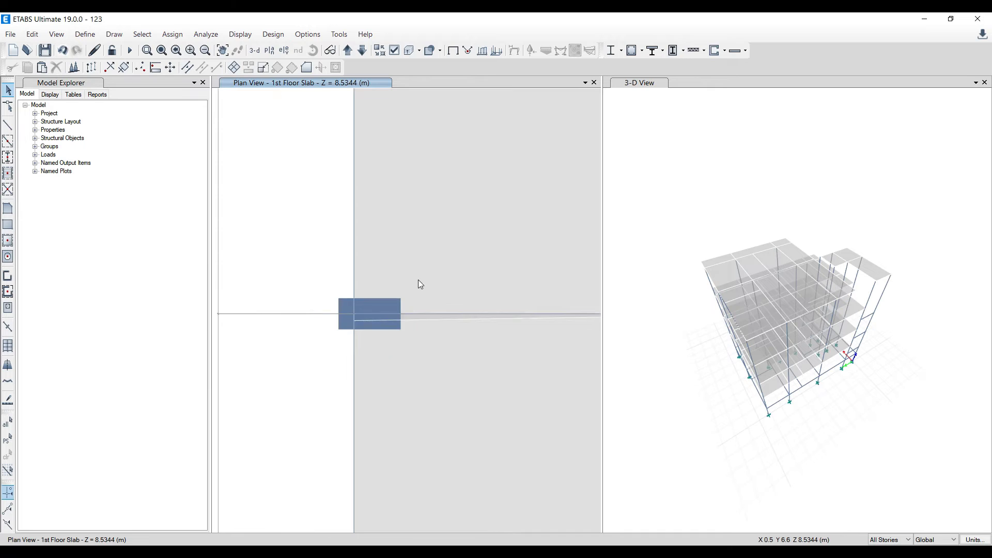
scroll(335, 372, "down", 3)
left_click(431, 469)
key("Escape")
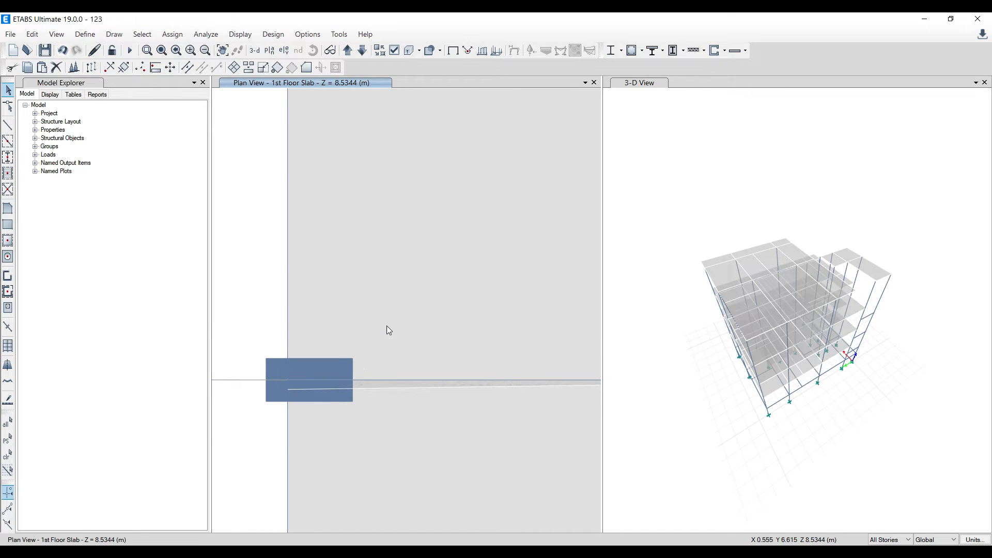
left_click(341, 390)
key("Escape")
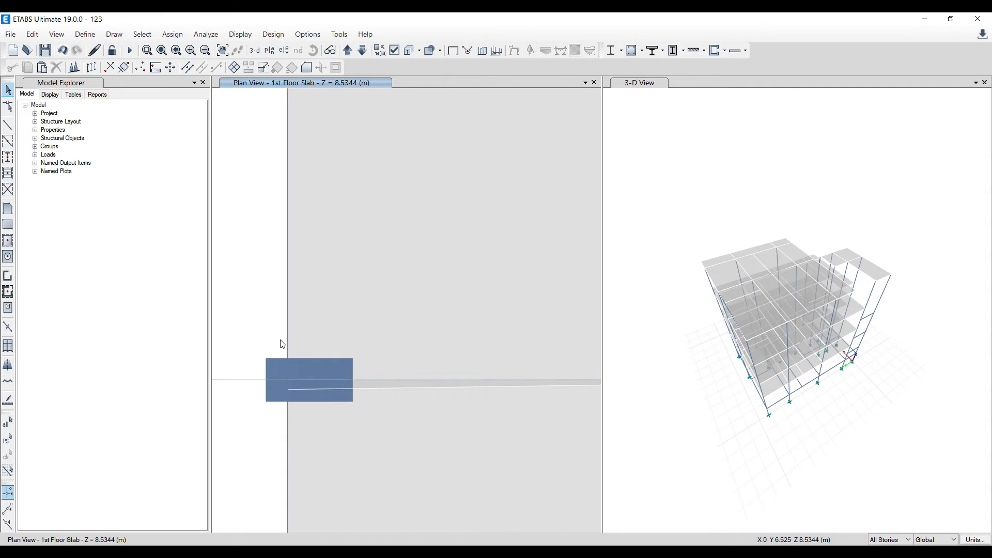
Set the screen display colors to White background.
scroll(279, 343, "down", 3)
left_click(313, 35)
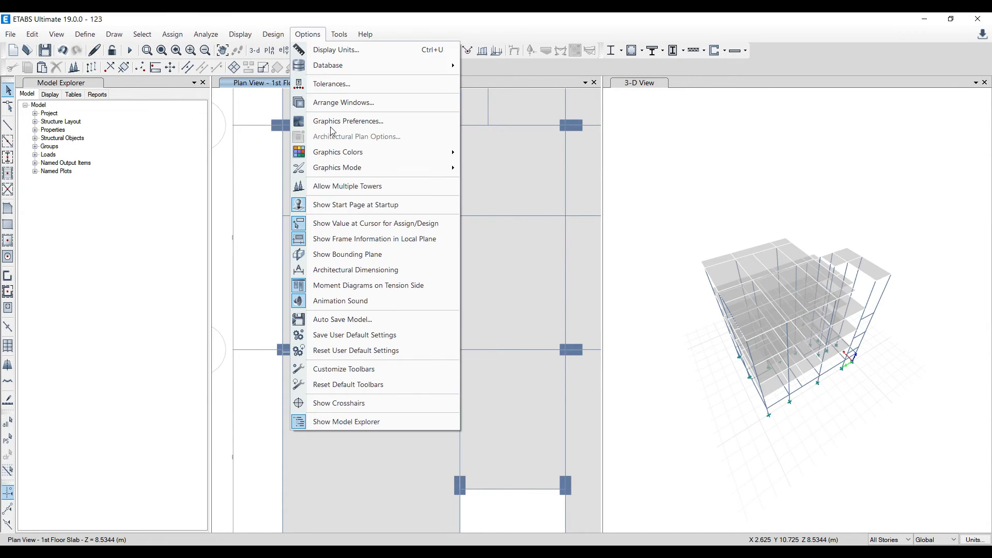
mouse_move(339, 154)
left_click(486, 151)
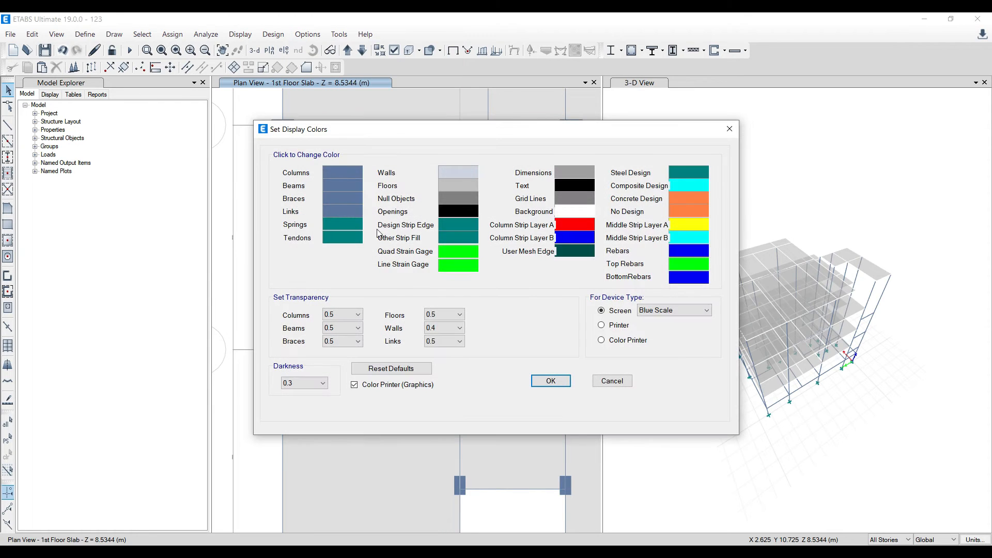
left_click(677, 310)
left_click(667, 323)
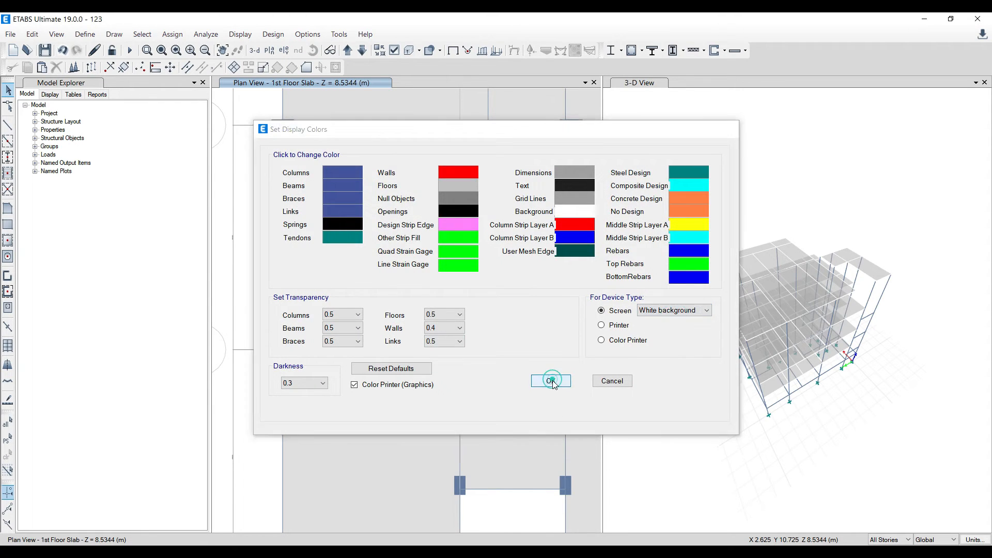
left_click(551, 381)
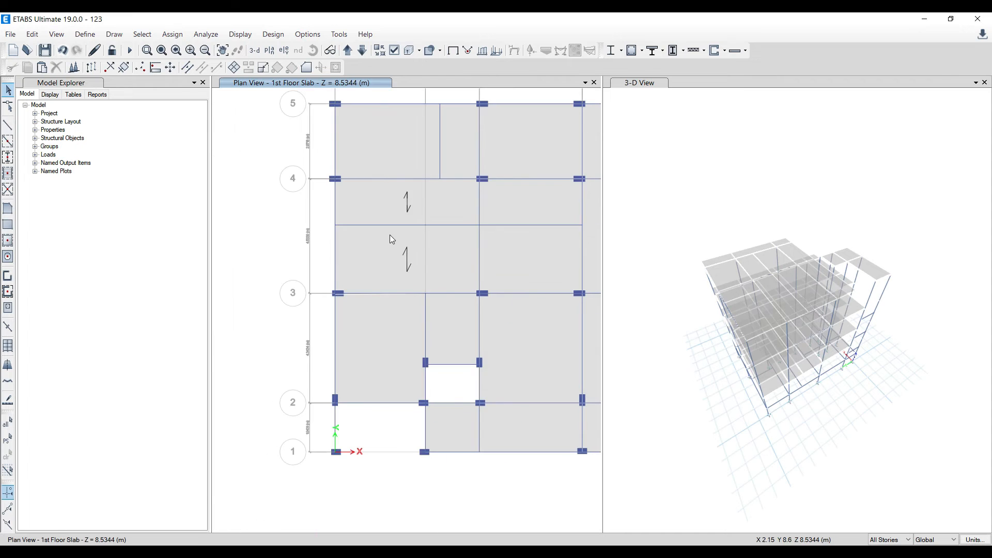
Try to reshape the slab panel above grid line 3 by moving its off-grid corner to grid point A-3 with All Stories active.
scroll(363, 284, "up", 3)
scroll(374, 272, "down", 2)
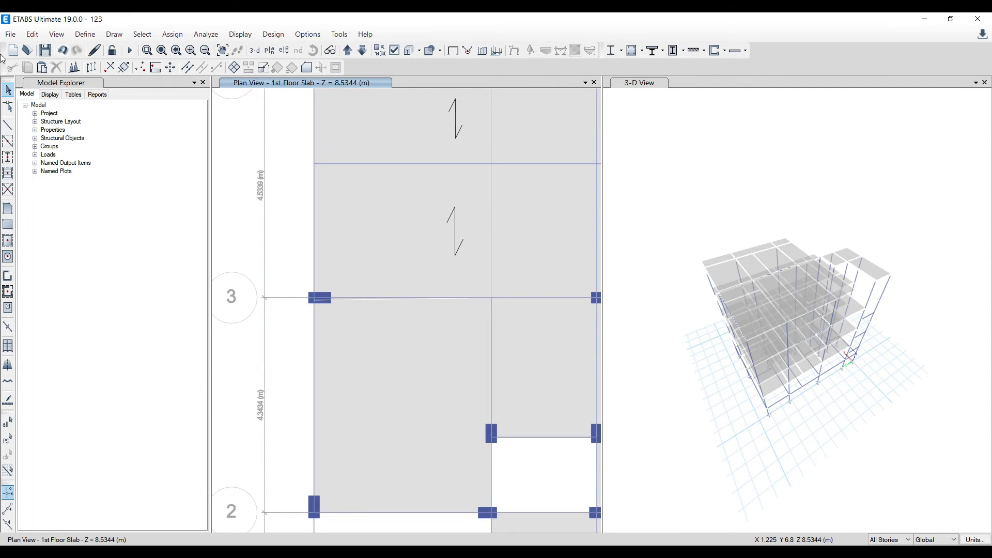
left_click(8, 109)
left_click(352, 211)
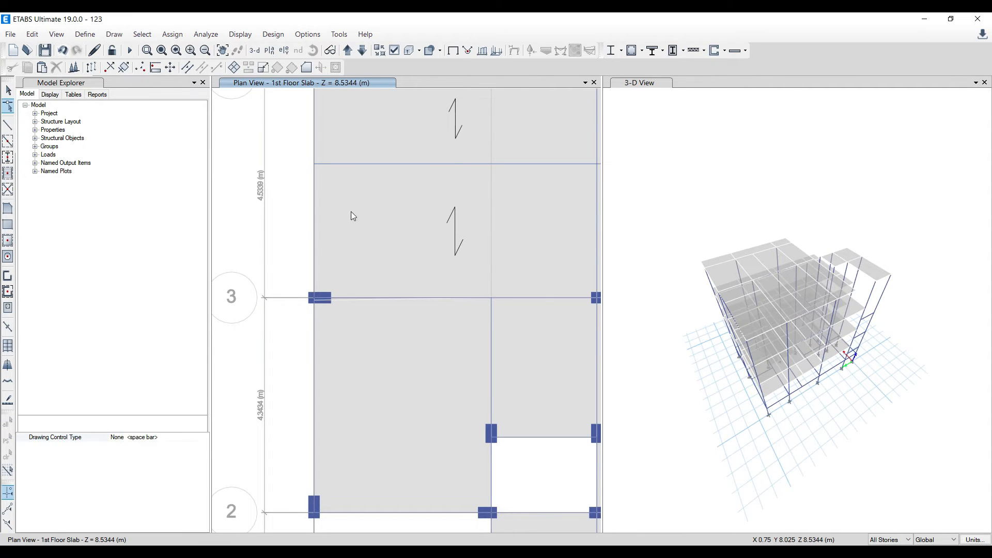
scroll(310, 297, "up", 5)
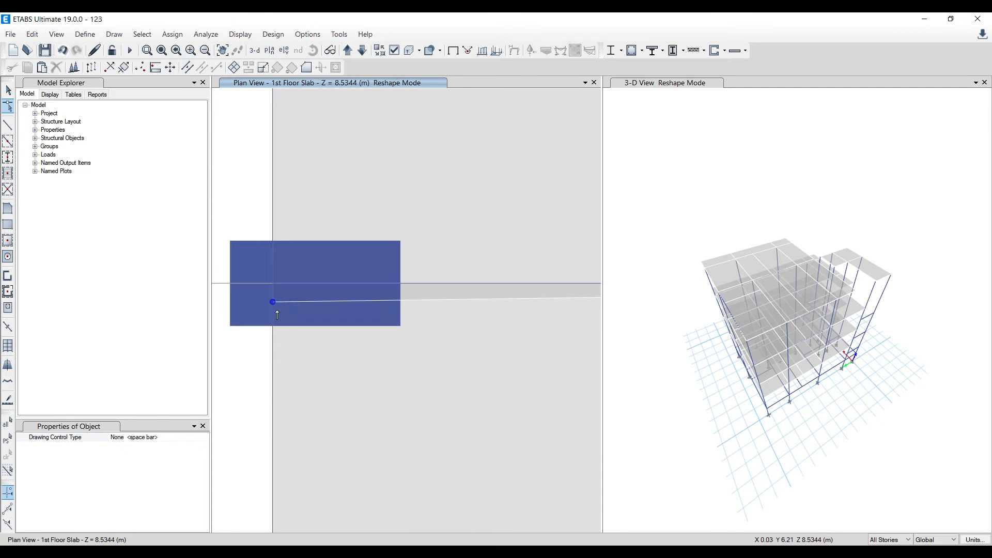
scroll(253, 274, "down", 3)
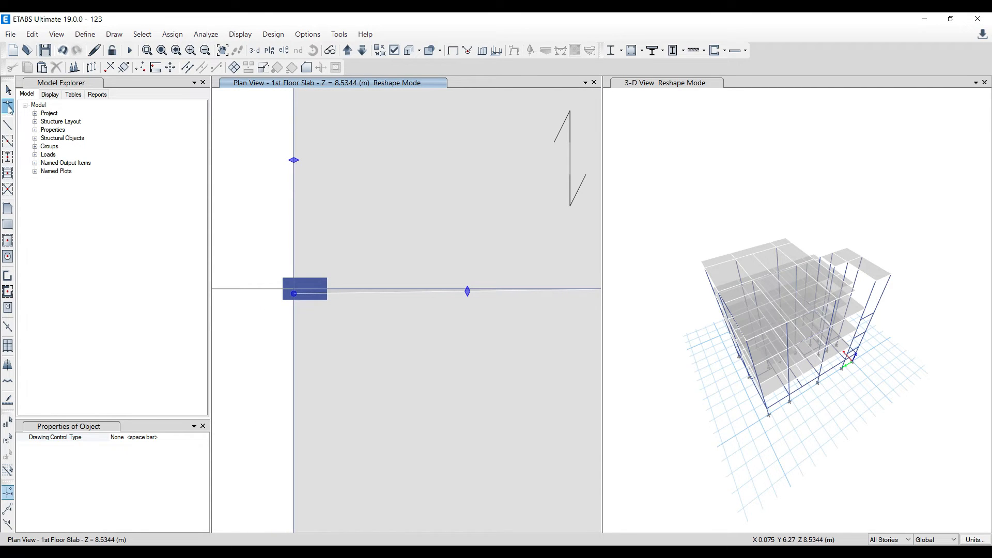
scroll(269, 284, "up", 4)
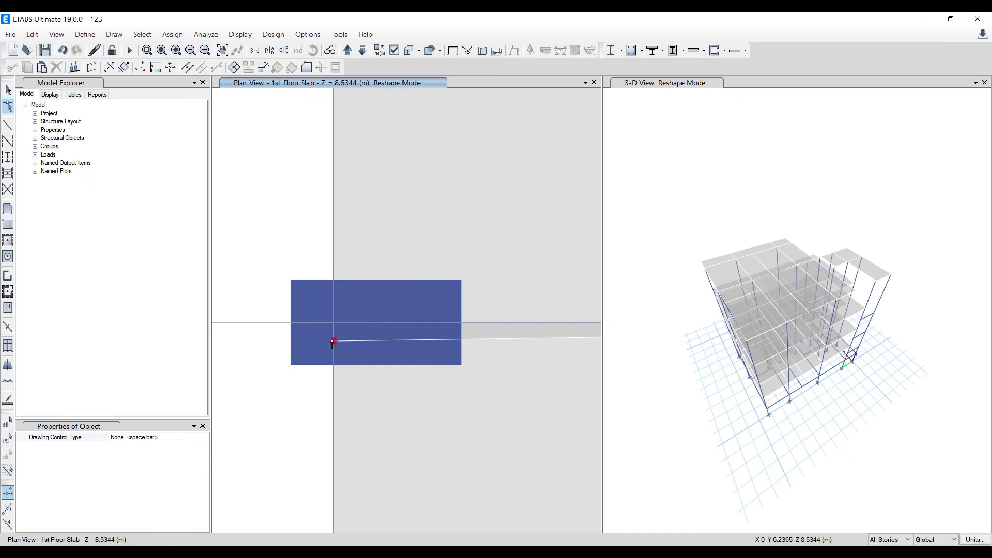
left_click_drag(334, 340, 309, 324)
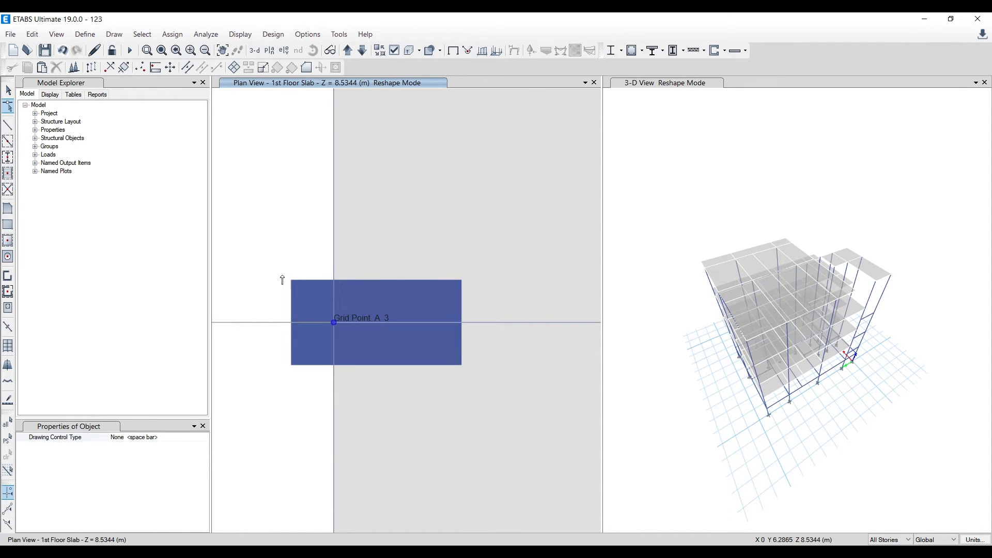
scroll(289, 279, "down", 8)
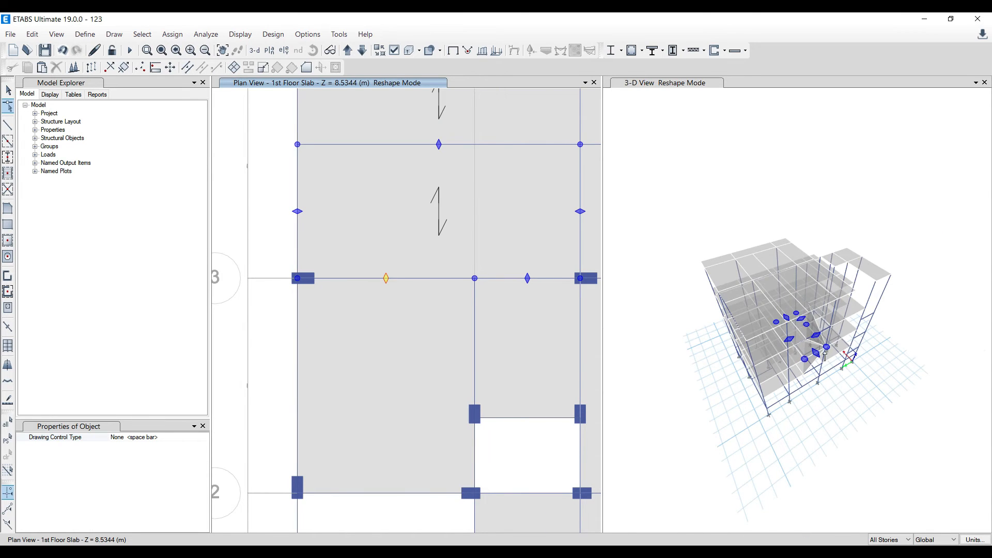
scroll(824, 353, "up", 6)
scroll(824, 348, "down", 3)
key("Escape")
scroll(685, 307, "down", 3)
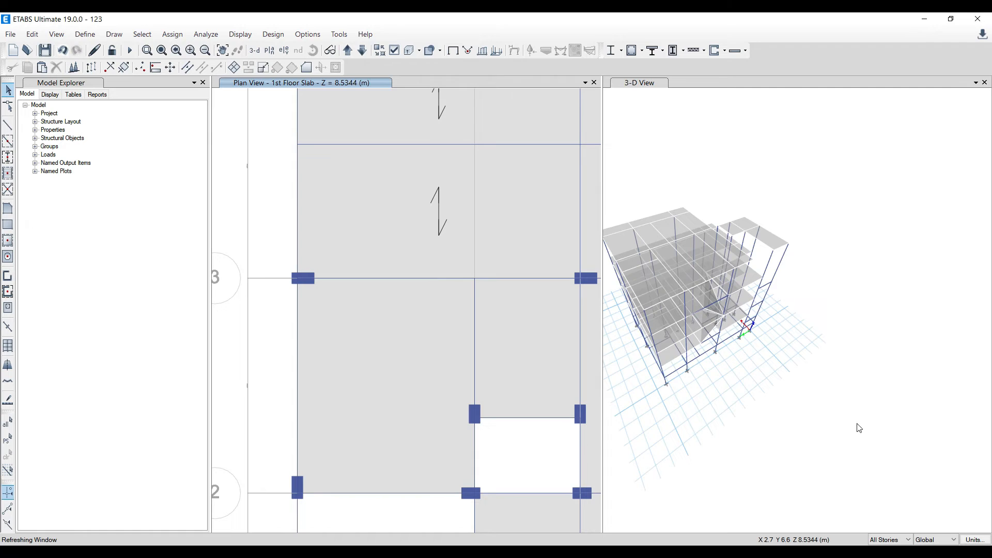
Restrict editing to One Story and reshape the slab panel above grid line 3, moving its off-grid corner to grid point A-3.
left_click(890, 540)
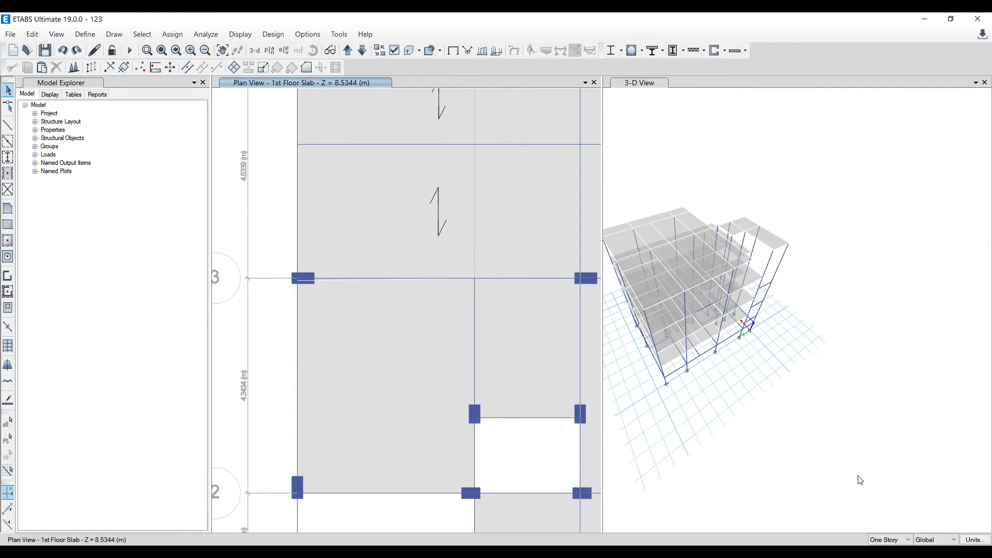
left_click(8, 106)
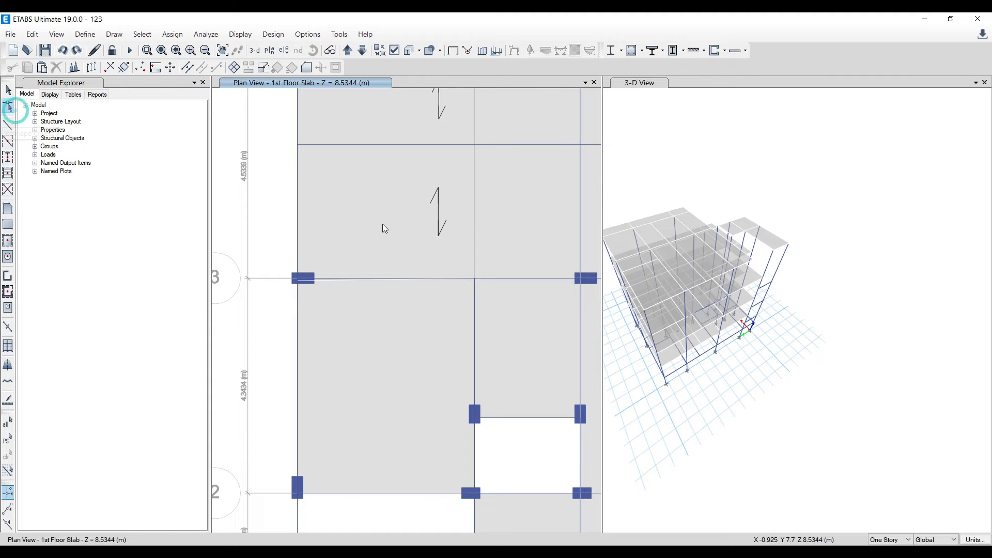
left_click(391, 225)
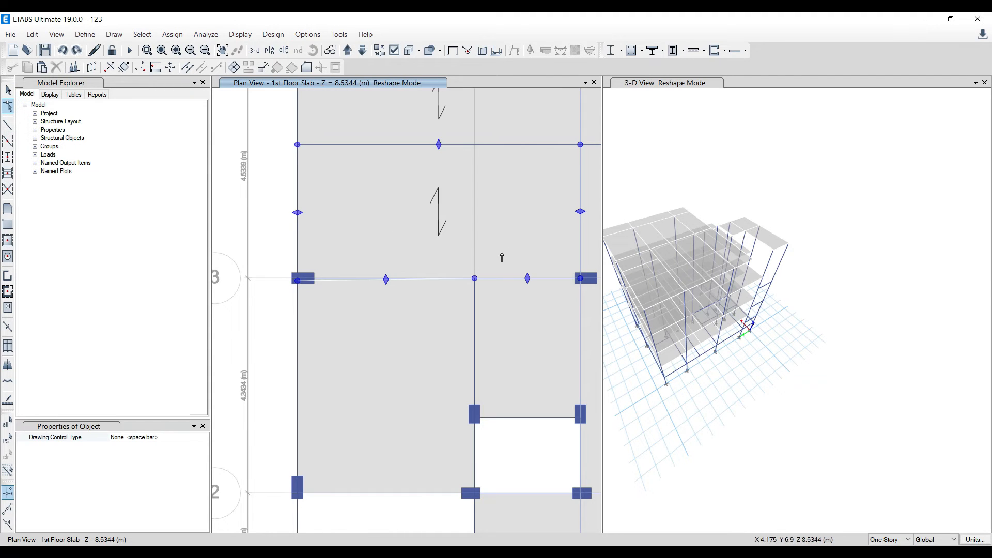
scroll(299, 281, "up", 5)
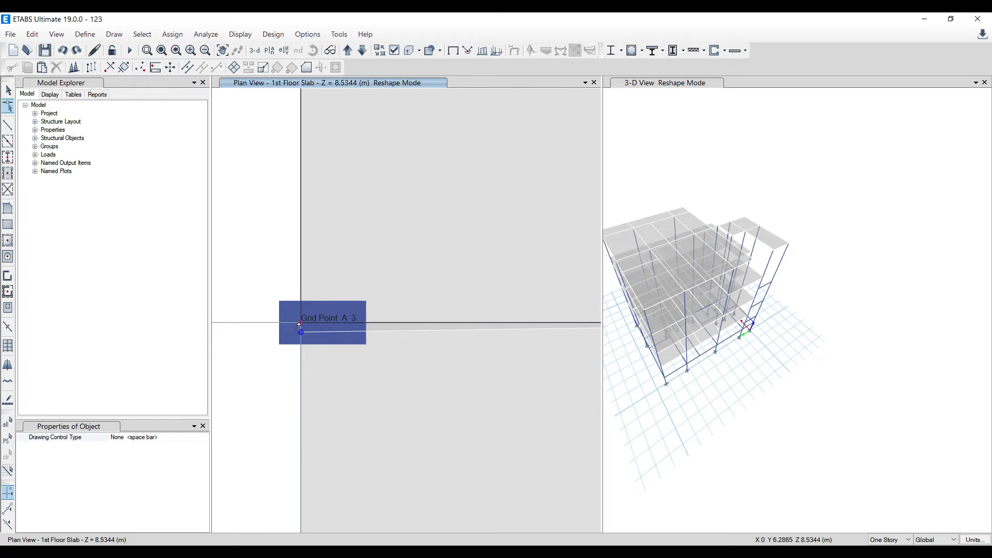
left_click_drag(299, 325, 301, 323)
key("Escape")
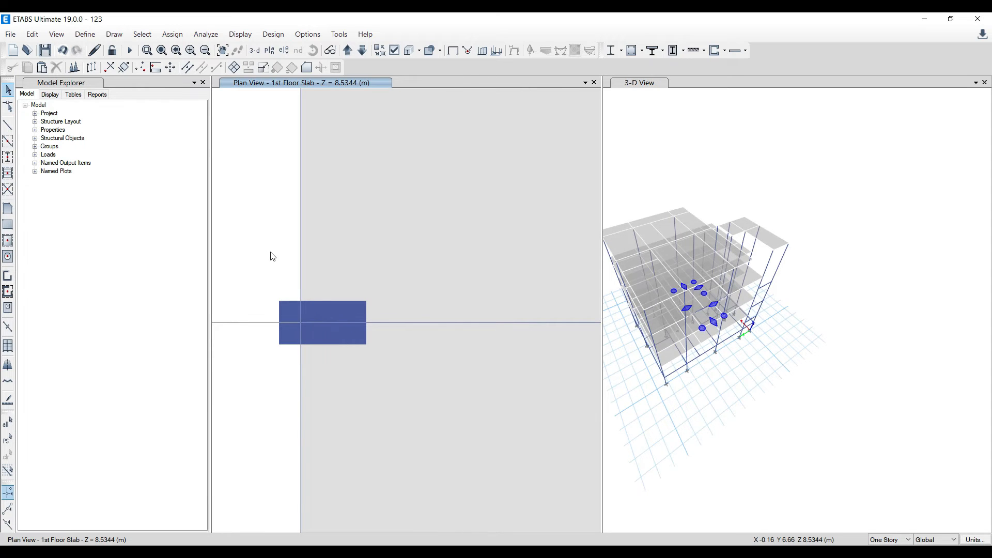
Set the editing scope to All Stories and check the A-3 column's offset from its grid point in plan and 3-D.
scroll(385, 233, "down", 5)
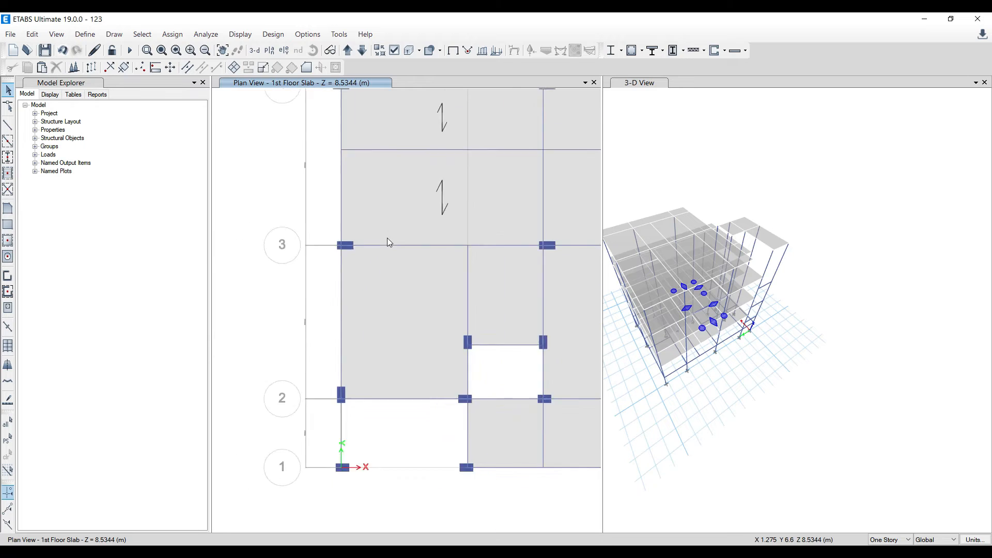
scroll(379, 238, "up", 2)
scroll(379, 237, "down", 4)
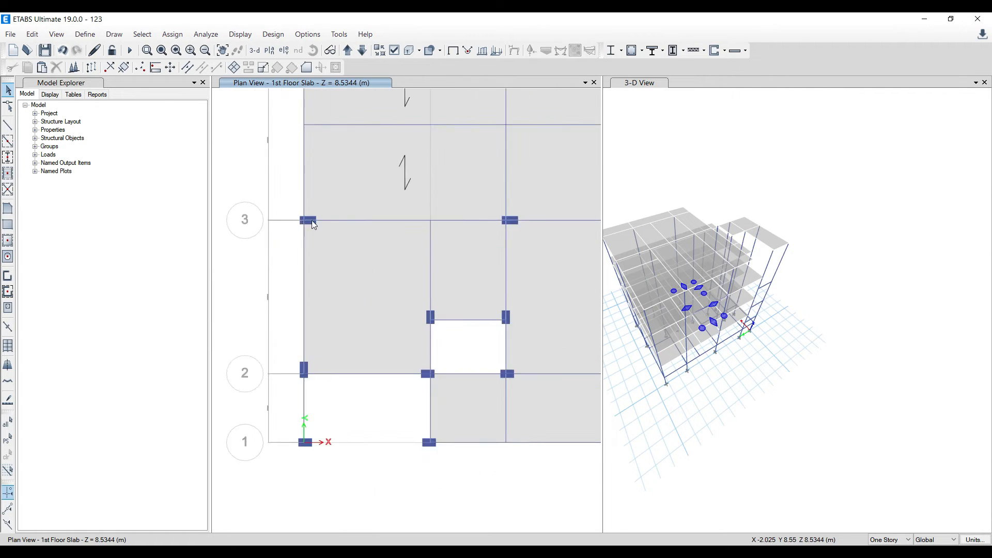
scroll(316, 151, "down", 4)
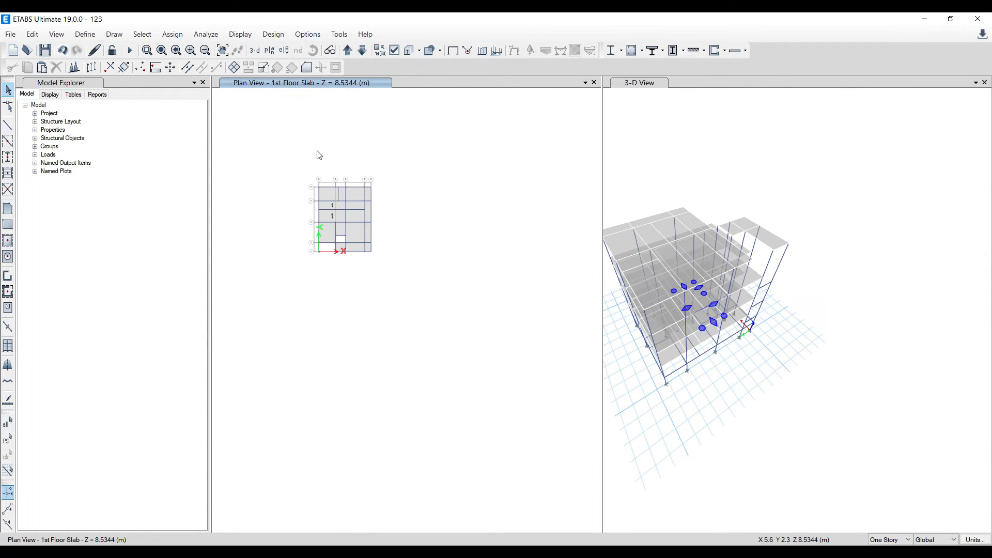
scroll(316, 151, "up", 2)
scroll(299, 300, "up", 5)
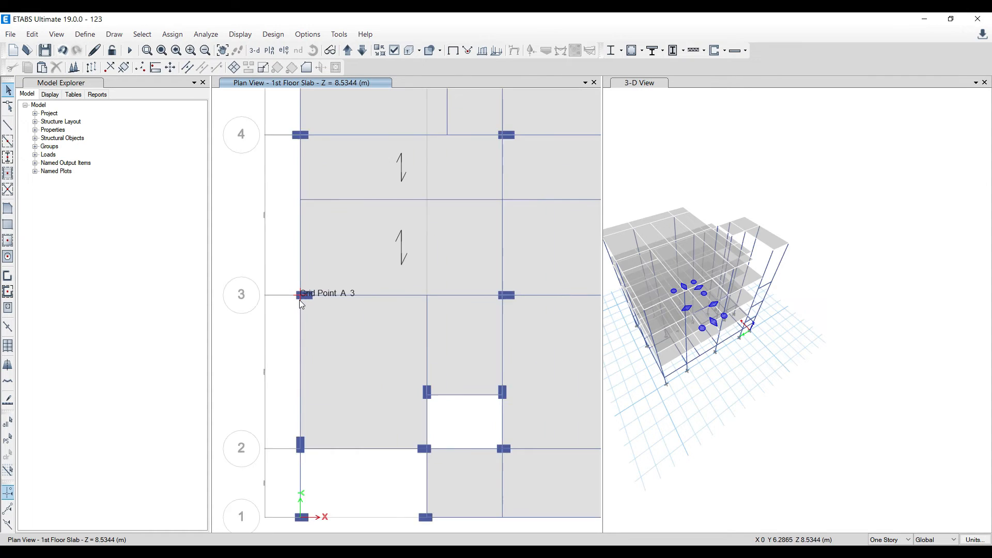
left_click(901, 539)
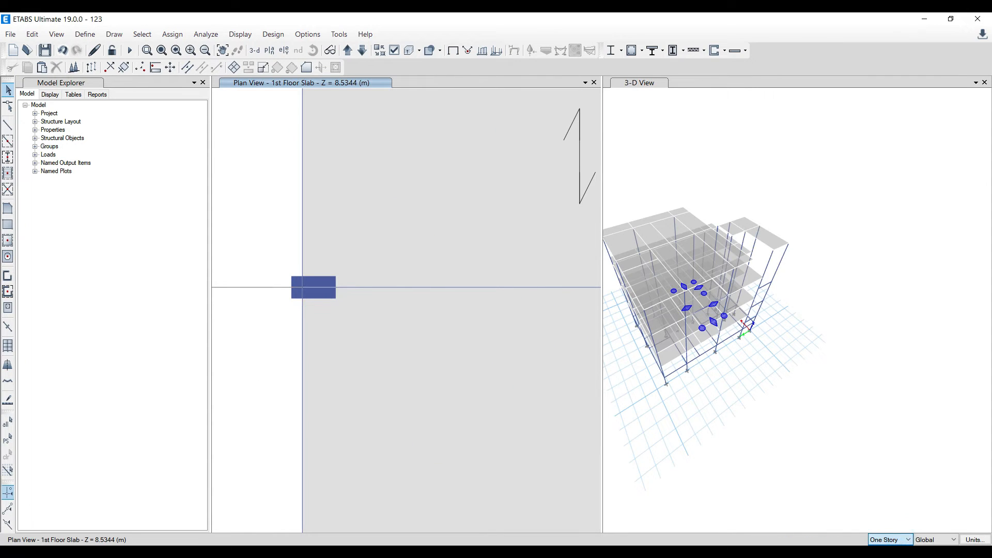
scroll(299, 284, "up", 6)
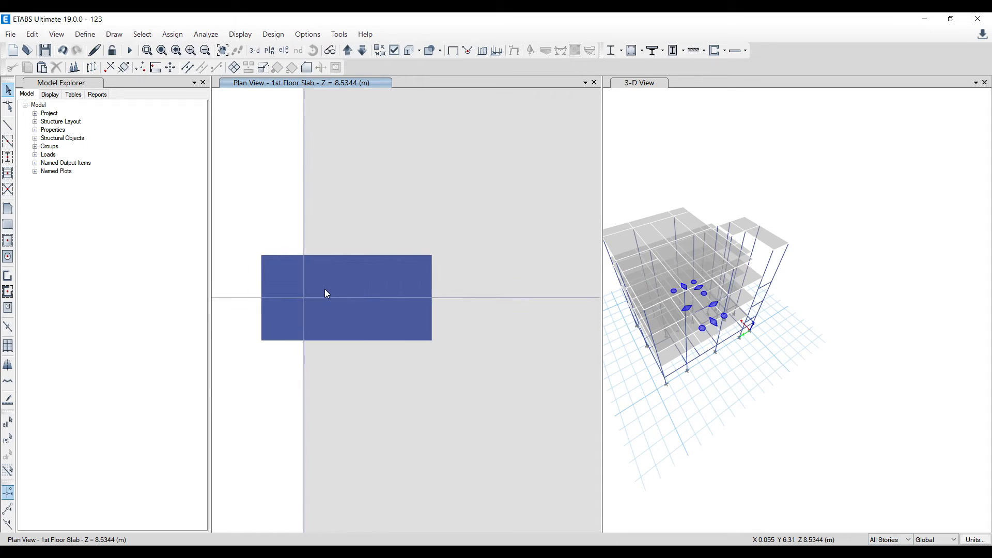
left_click_drag(323, 279, 483, 359)
scroll(507, 316, "down", 5)
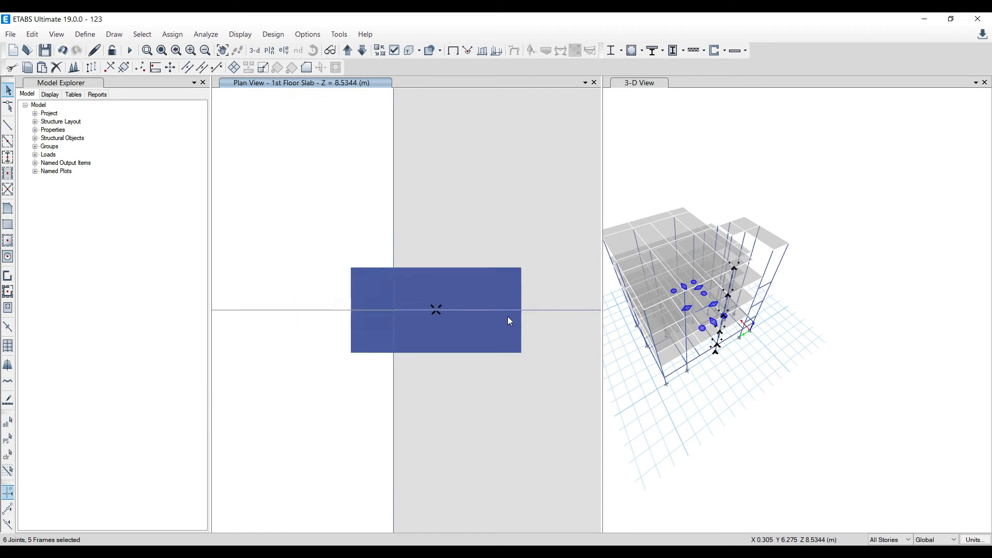
left_click(507, 316)
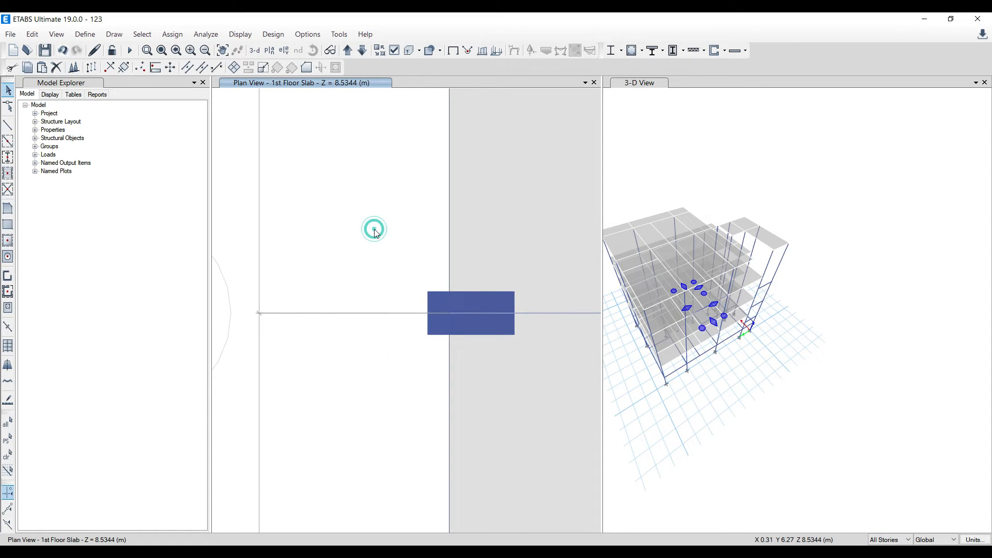
left_click(743, 361)
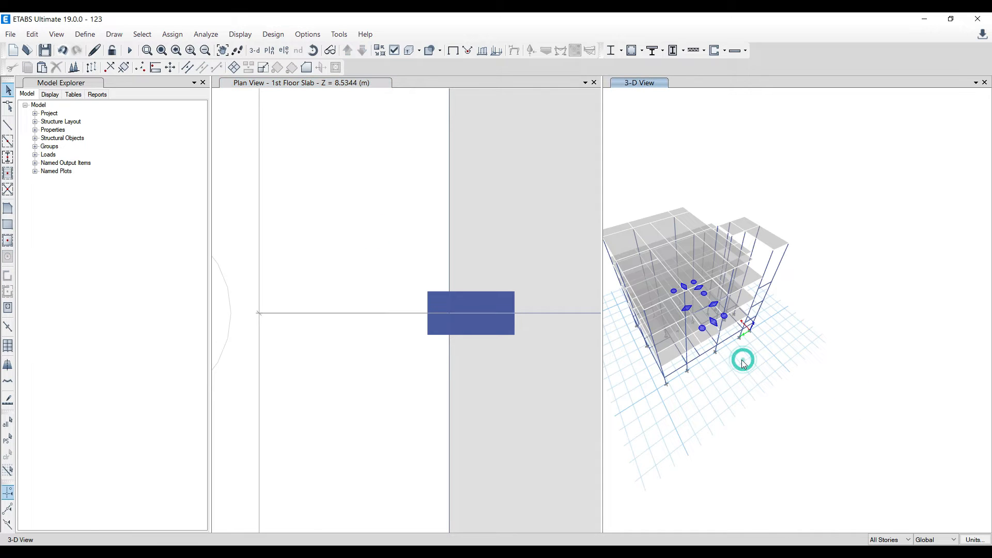
scroll(722, 336, "up", 3)
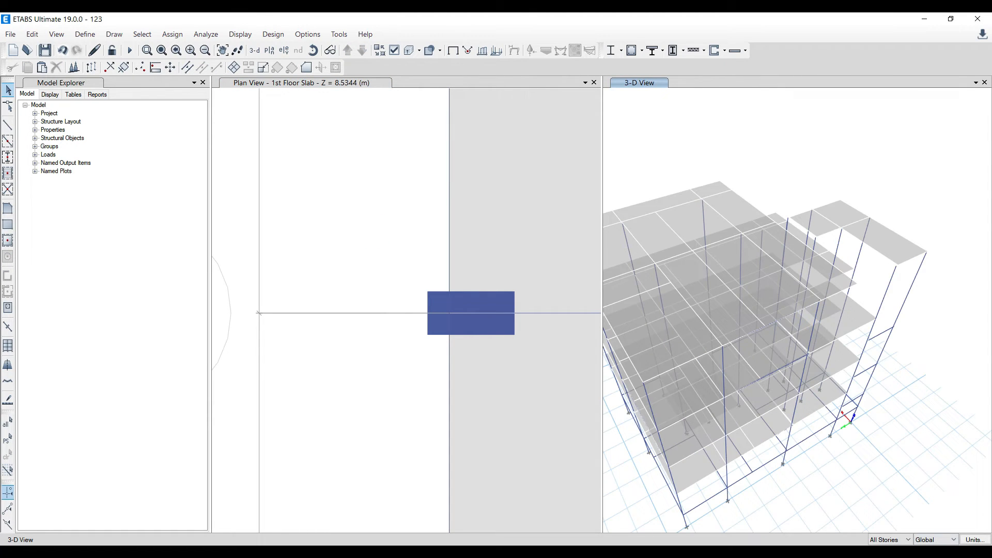
left_click(473, 302)
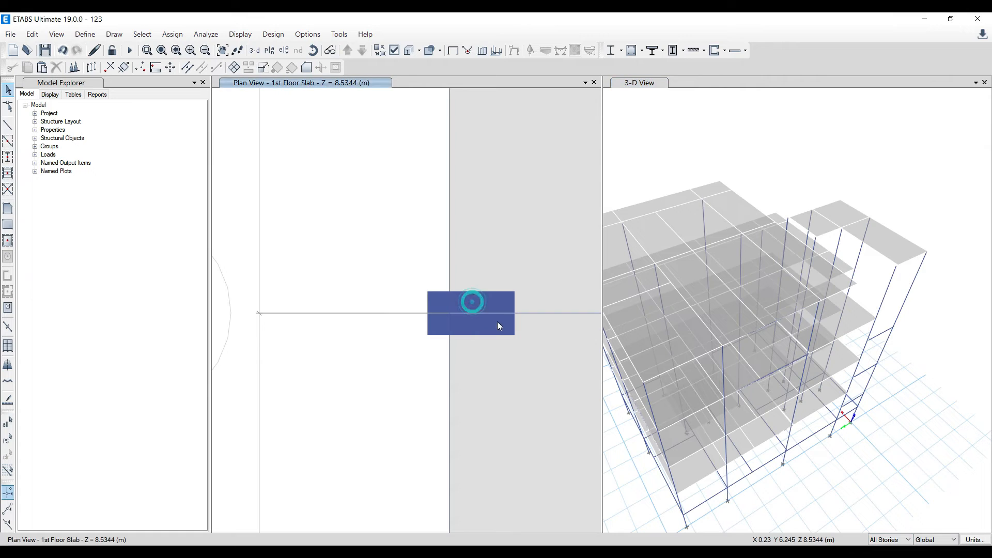
scroll(493, 321, "up", 3)
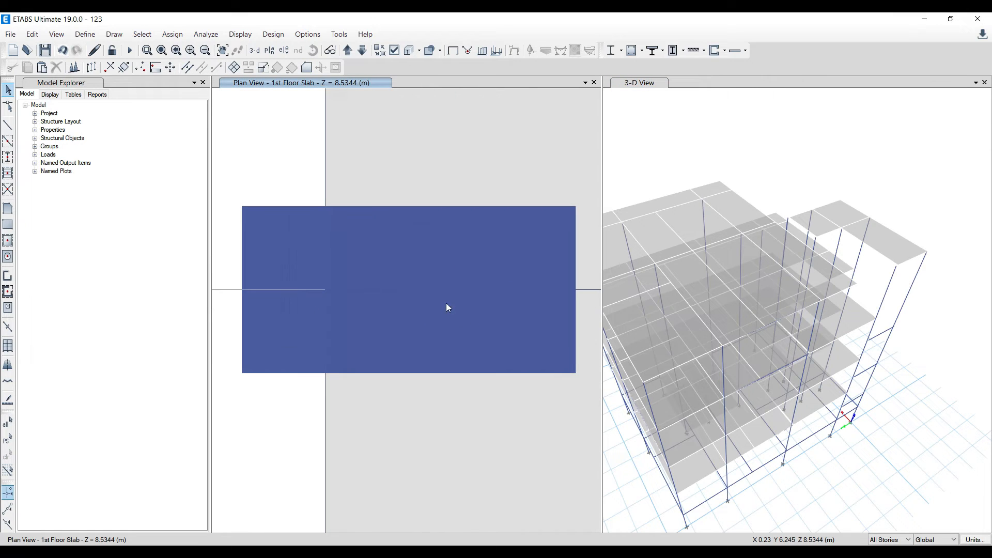
Move the A-3 column by -0.1143 m in X on all stories, from its center joint to grid point A-3.
left_click(349, 269)
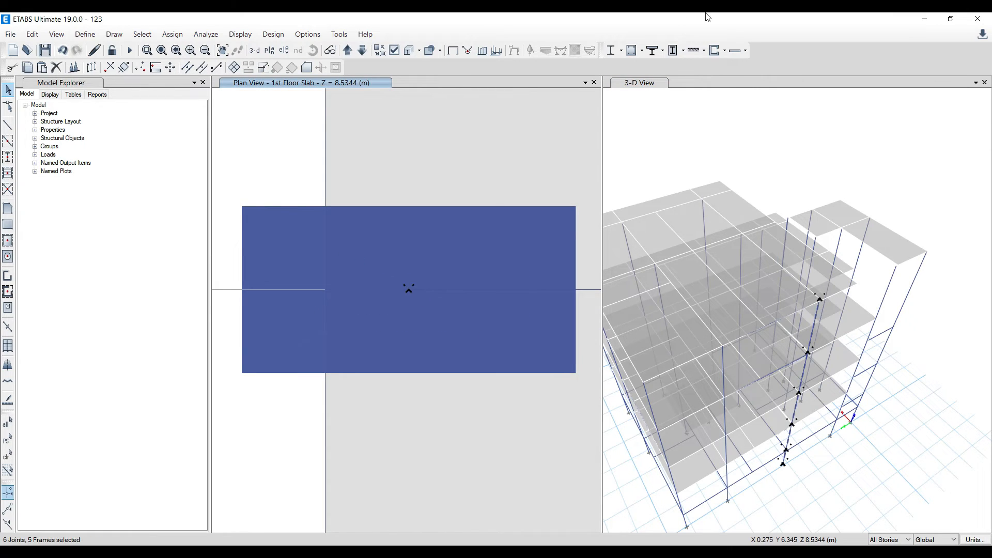
left_click(32, 34)
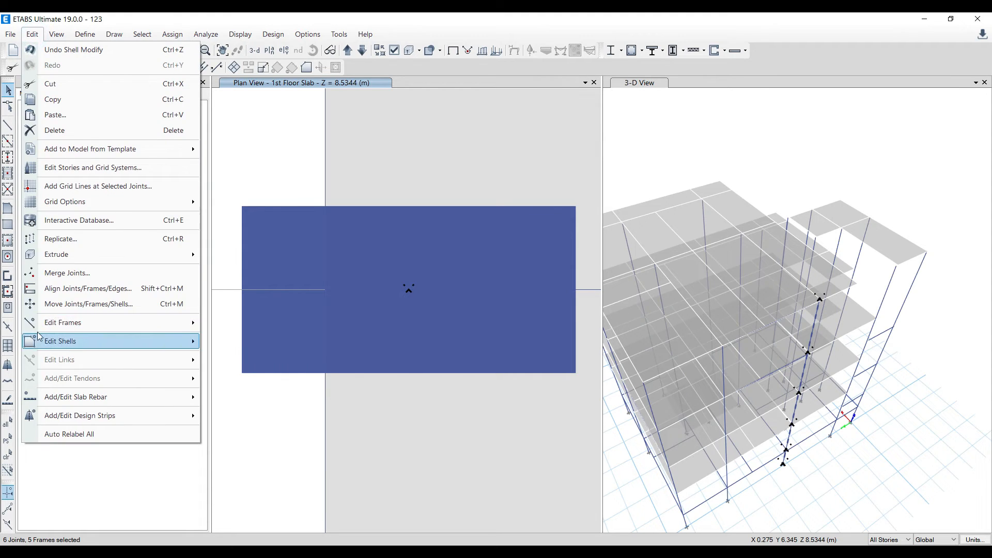
left_click(57, 305)
left_click(531, 310)
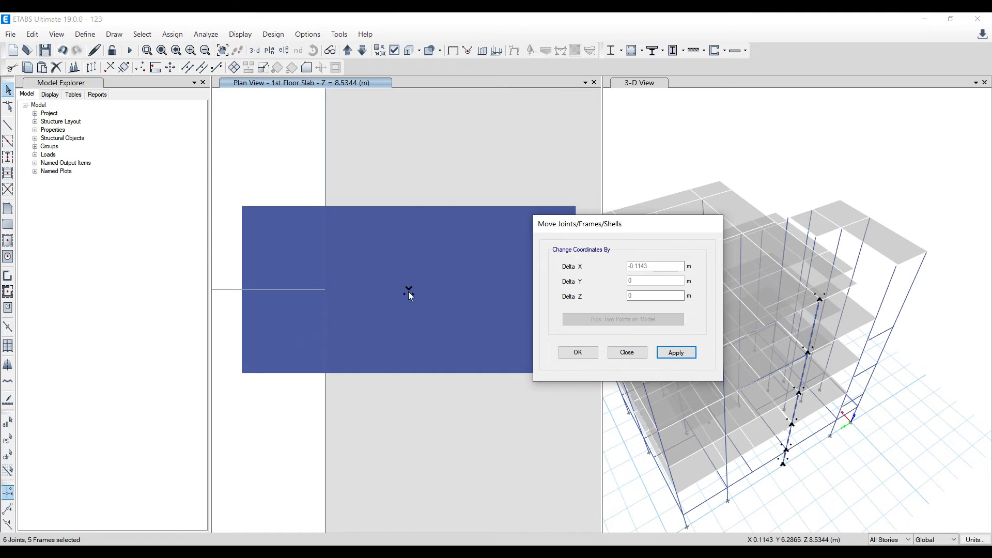
left_click(407, 290)
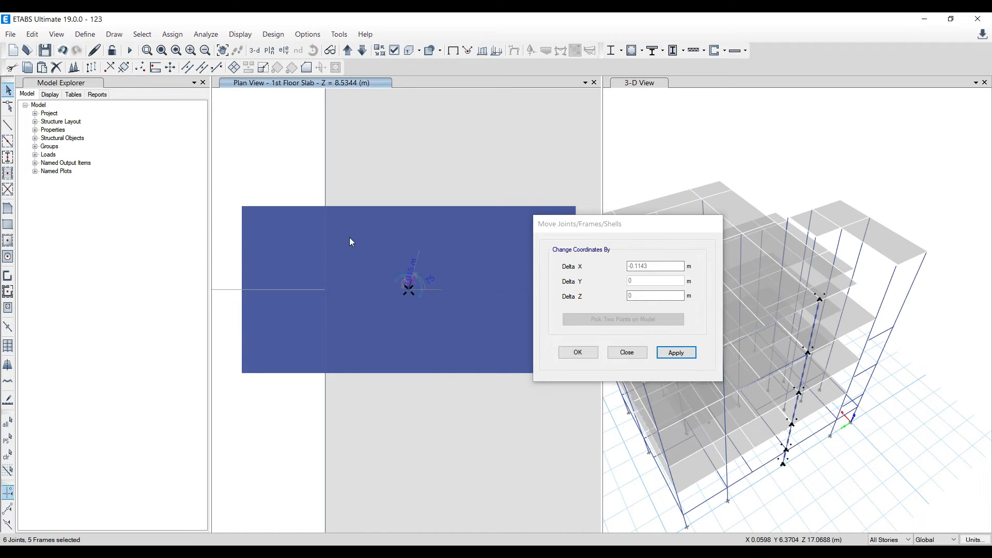
left_click(327, 290)
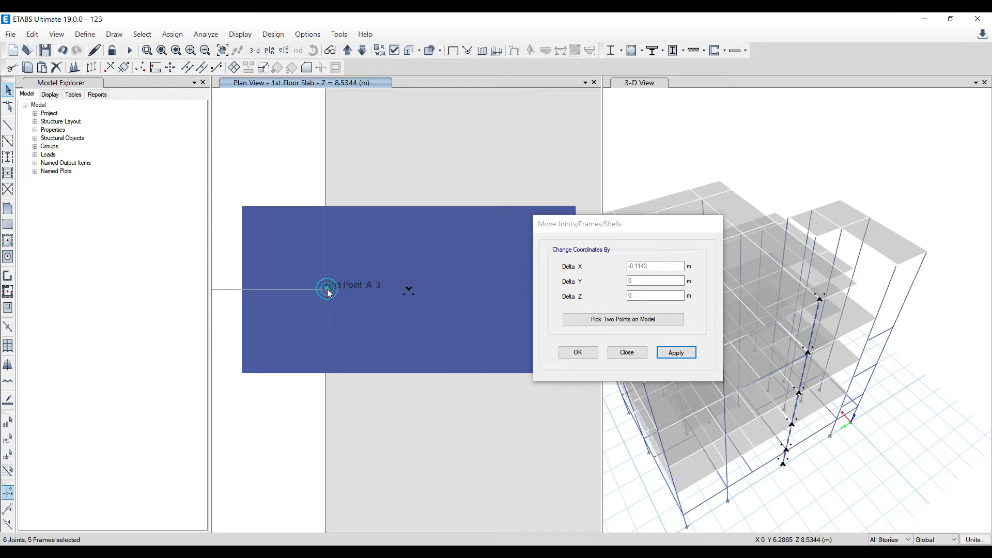
left_click(671, 354)
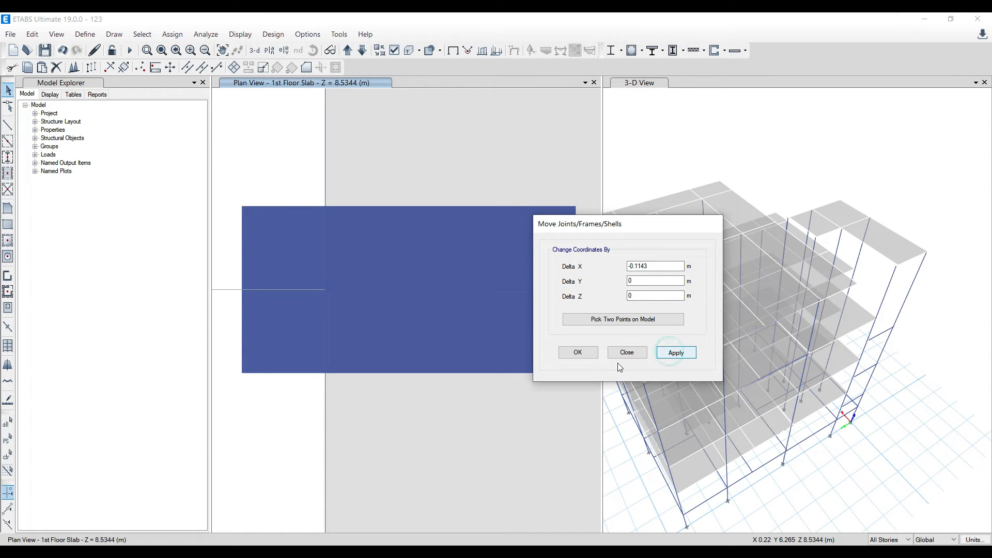
left_click(571, 352)
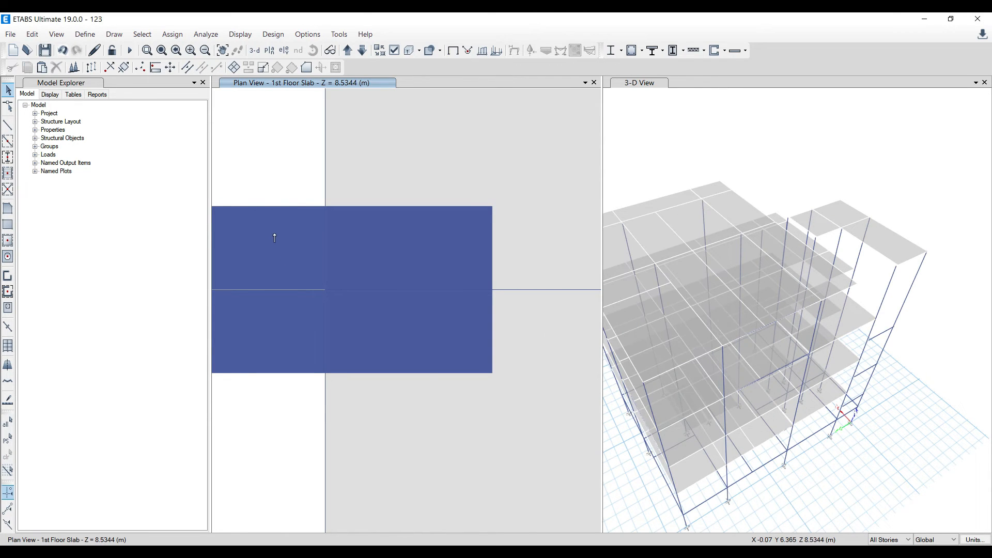
Delete the columns along grid lines 1 and 2 and the two at the upper corners of the floor opening, across all stories.
scroll(289, 232, "down", 8)
scroll(298, 226, "down", 3)
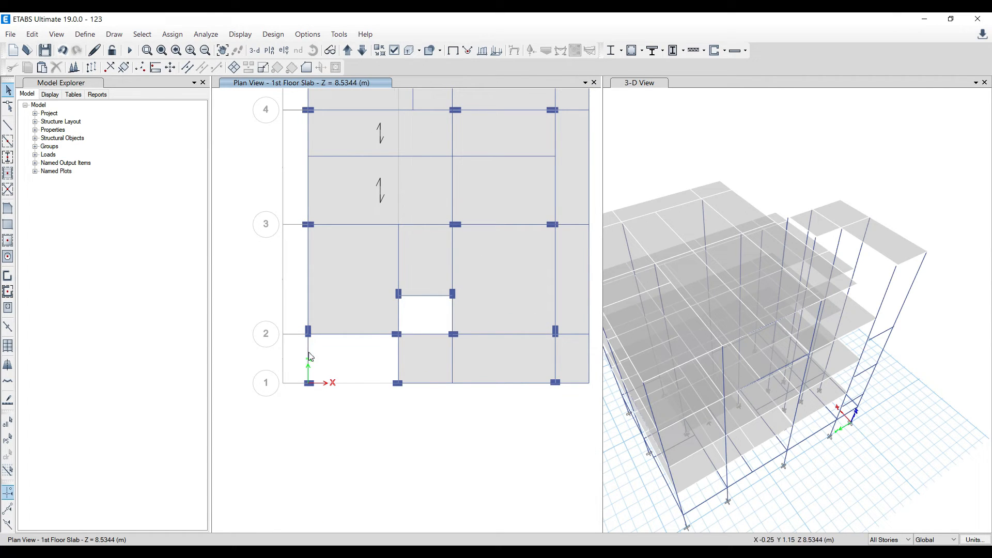
left_click(309, 331)
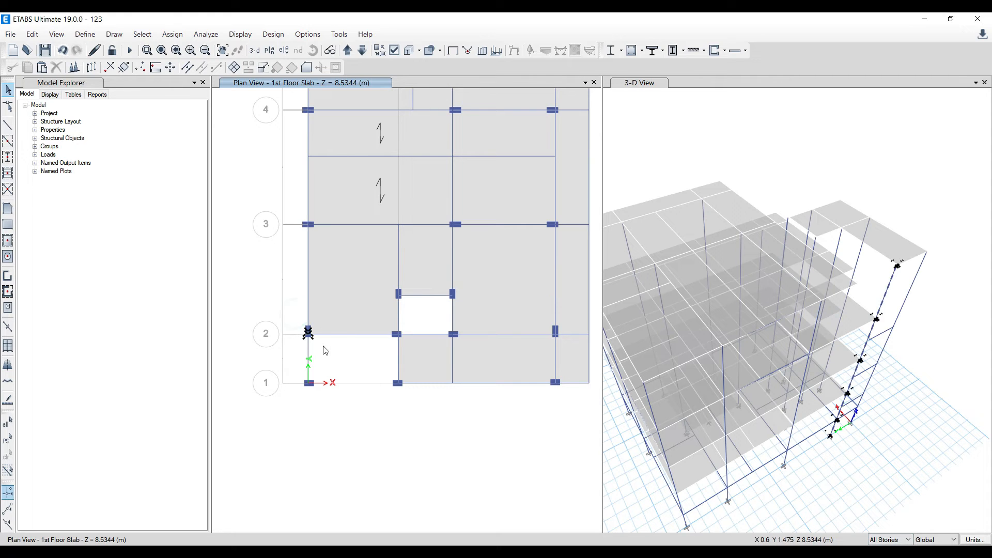
left_click(294, 368)
left_click(299, 324)
left_click_drag(302, 321, 337, 401)
left_click_drag(382, 371, 420, 397)
left_click_drag(543, 373, 572, 397)
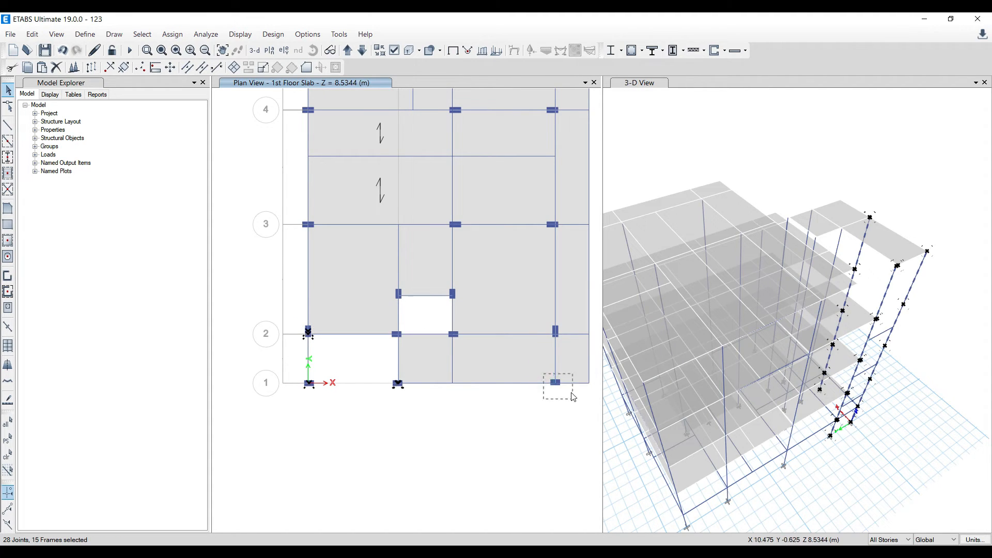
left_click_drag(567, 349, 567, 349)
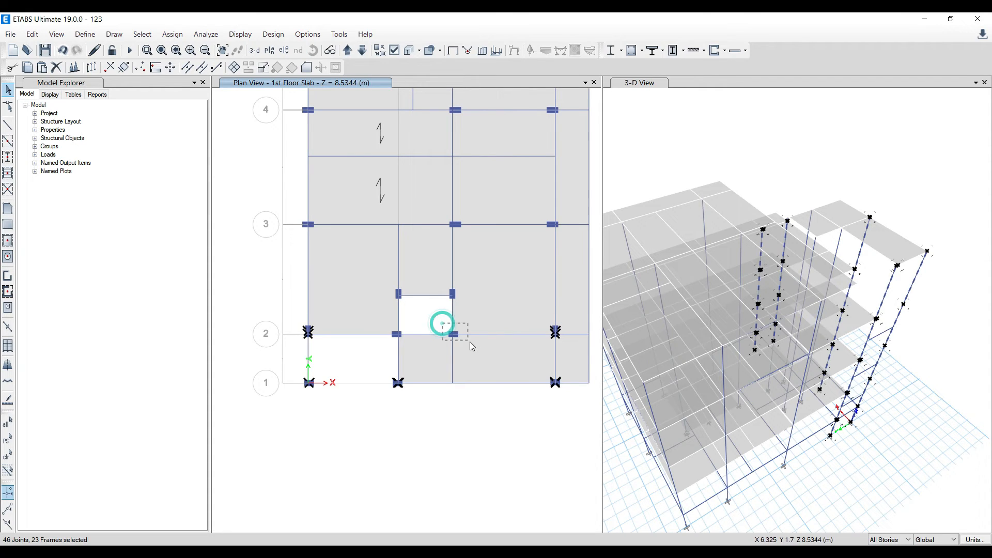
left_click_drag(412, 342, 412, 342)
left_click_drag(388, 284, 466, 314)
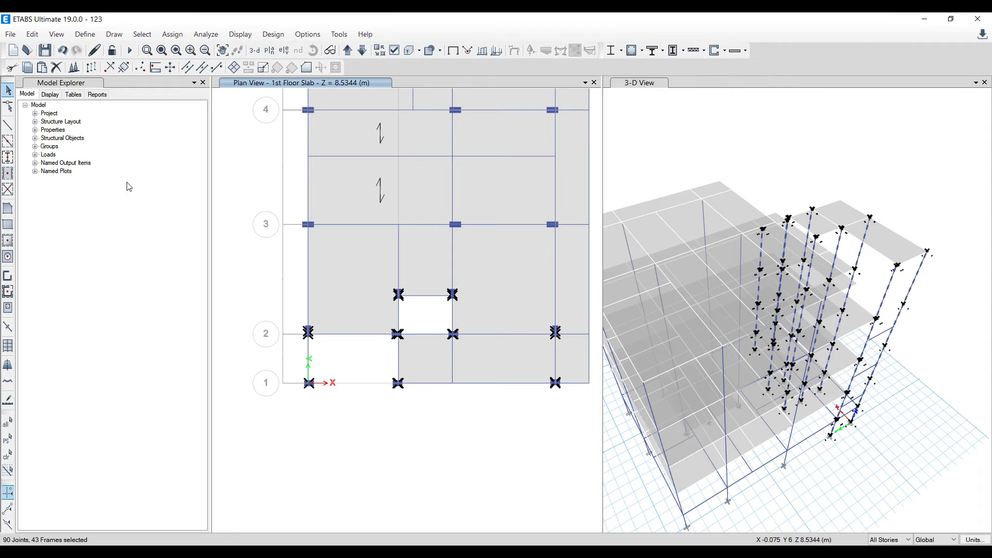
left_click(56, 67)
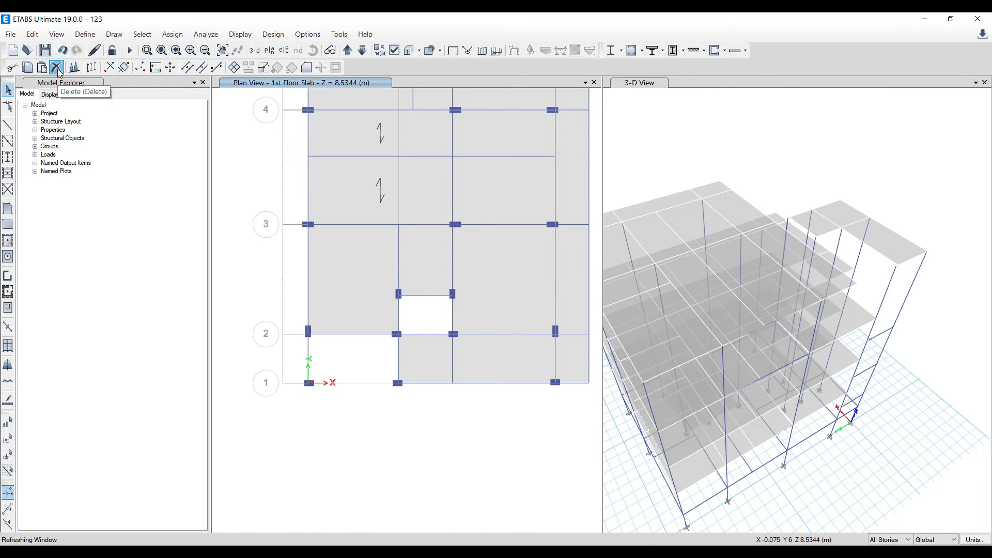
Draw Column 9" x 18" at 0 degrees on all stories at A-1, A-2, B-1, B-2, C-2, D-1, D-2 and the opening's two upper corners.
left_click(8, 157)
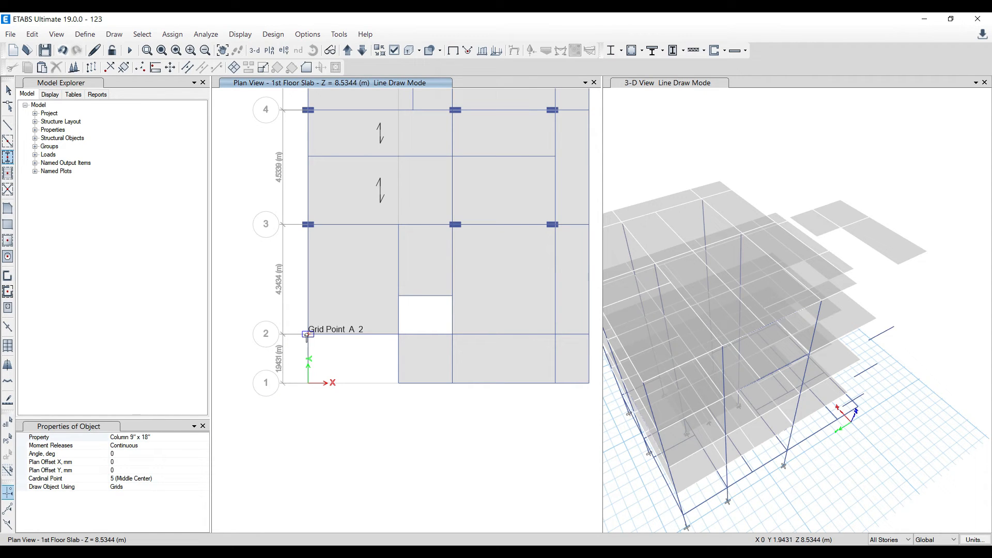
left_click(308, 335)
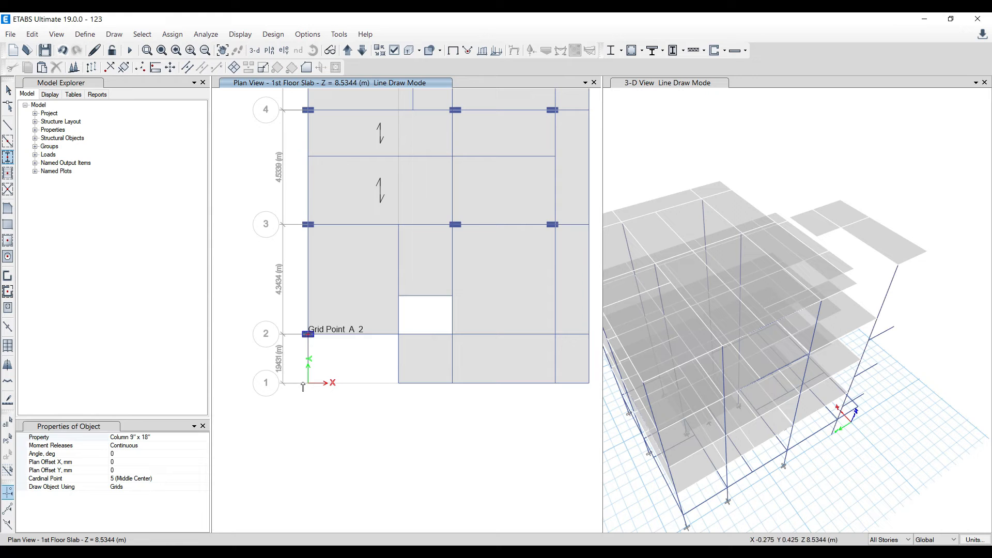
left_click(309, 383)
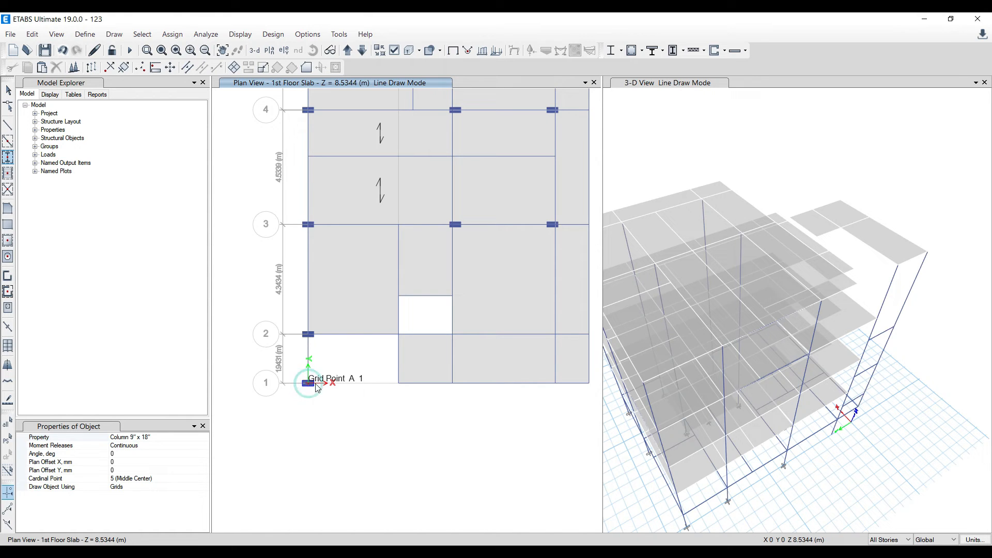
left_click(399, 383)
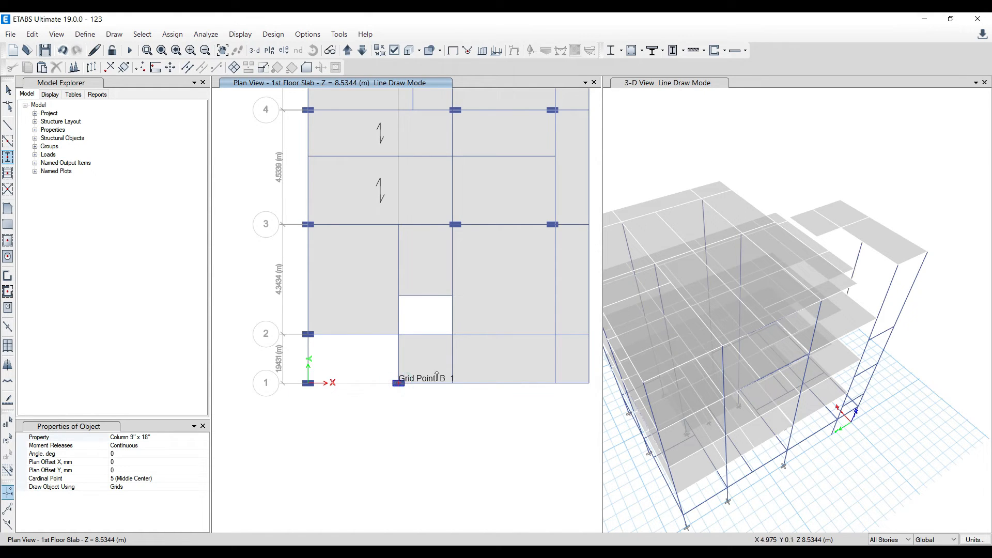
left_click(399, 334)
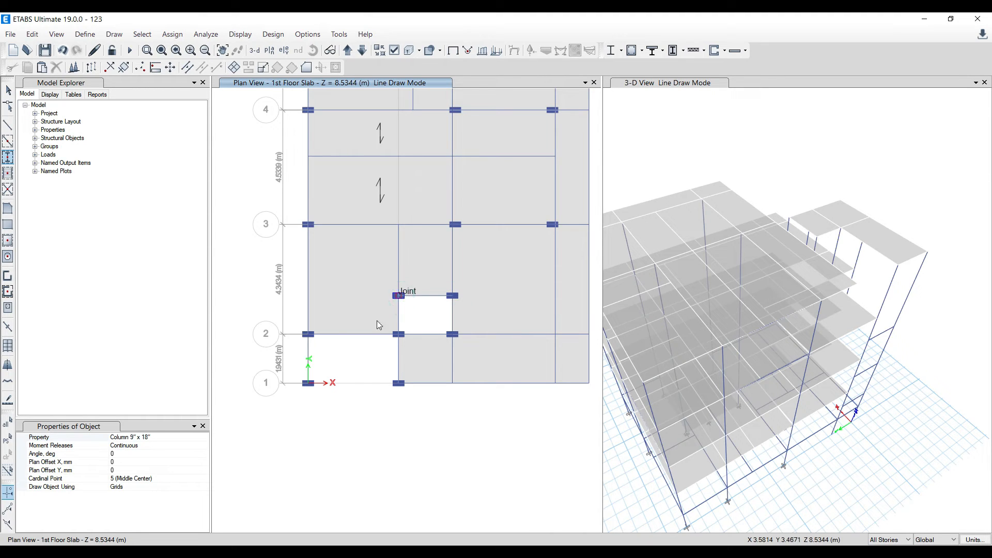
left_click(556, 383)
scroll(408, 367, "down", 2)
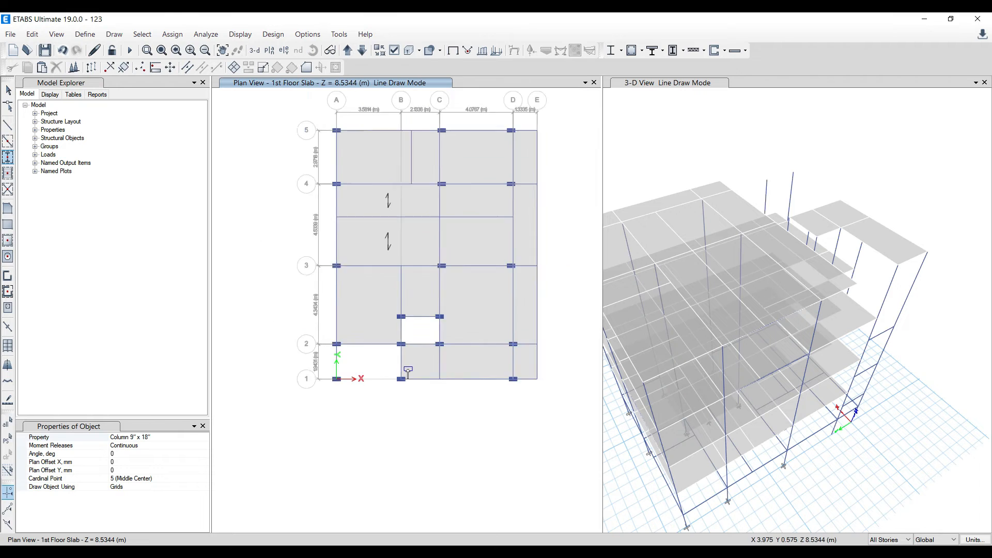
scroll(460, 355, "up", 2)
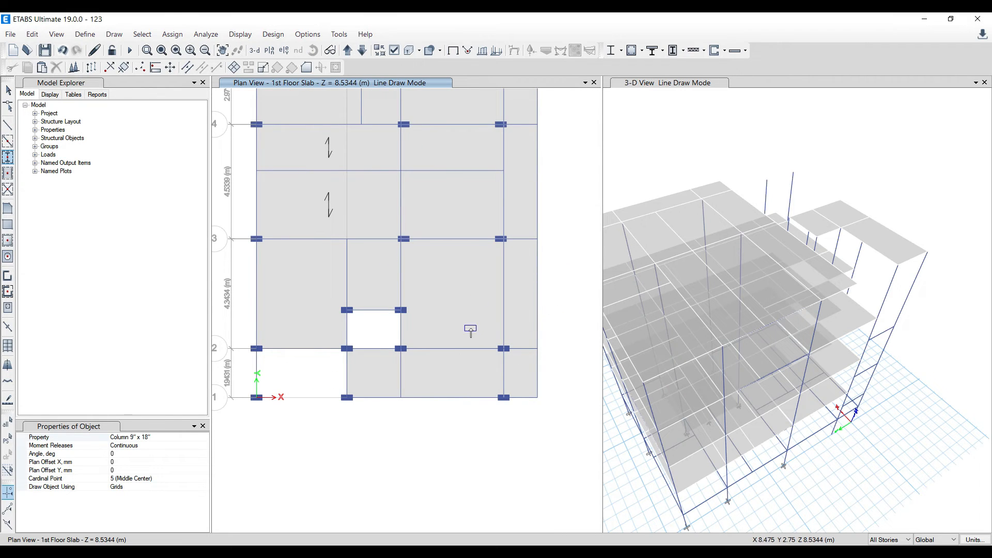
left_click(8, 91)
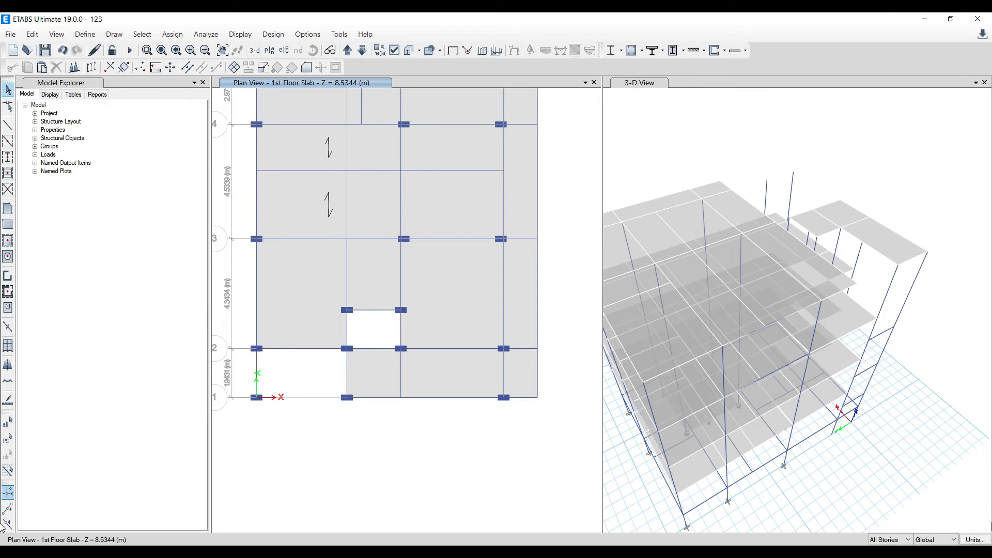
Delete the two column segments projecting above the outer slab corner at grid line D, for one story only.
middle_click_drag(911, 449, 924, 325)
scroll(943, 245, "up", 5)
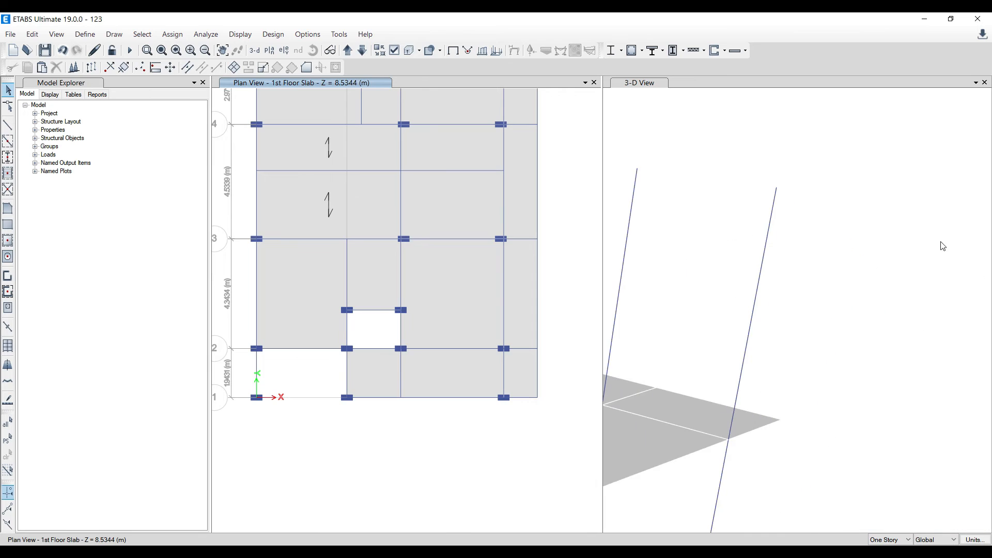
scroll(771, 288, "down", 1)
left_click_drag(790, 291, 692, 250)
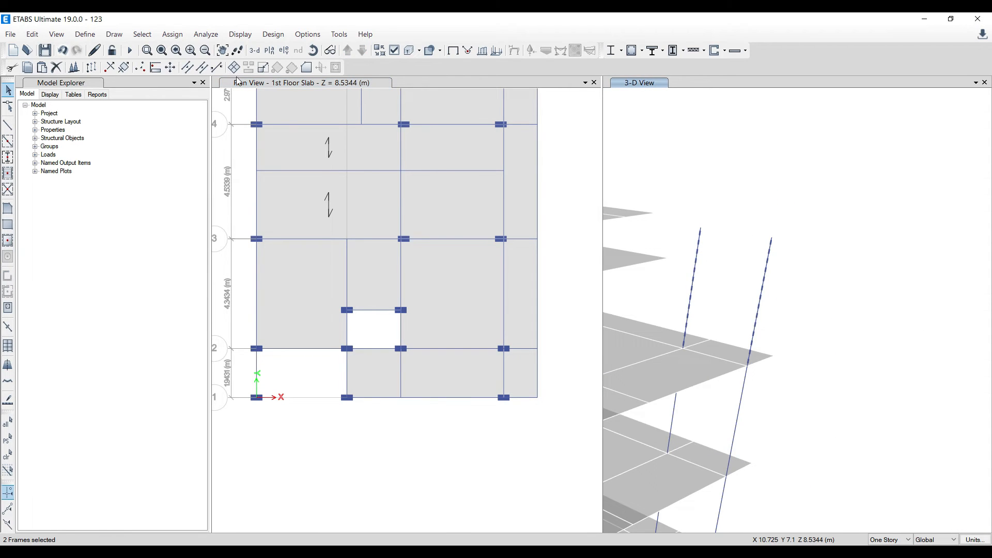
left_click(44, 68)
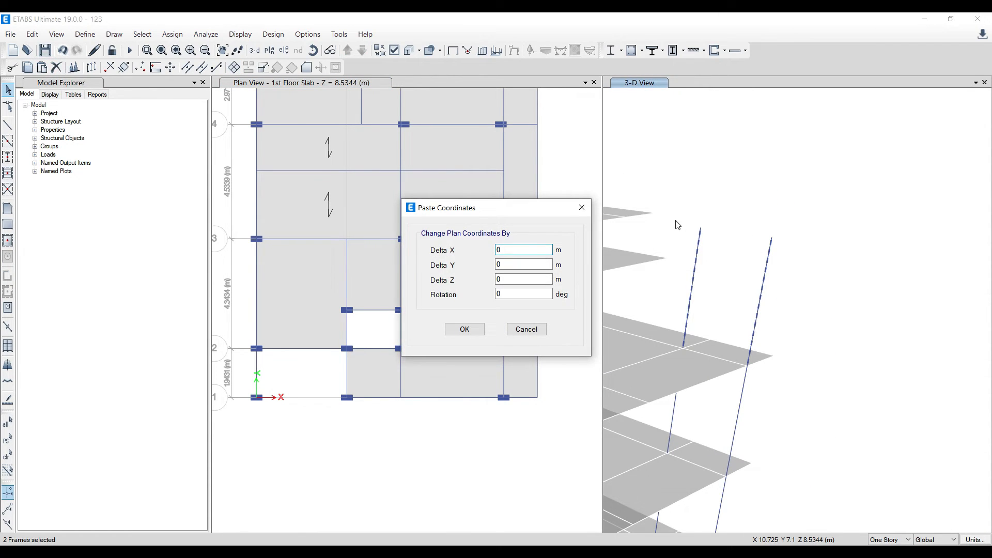
left_click(579, 210)
left_click(56, 67)
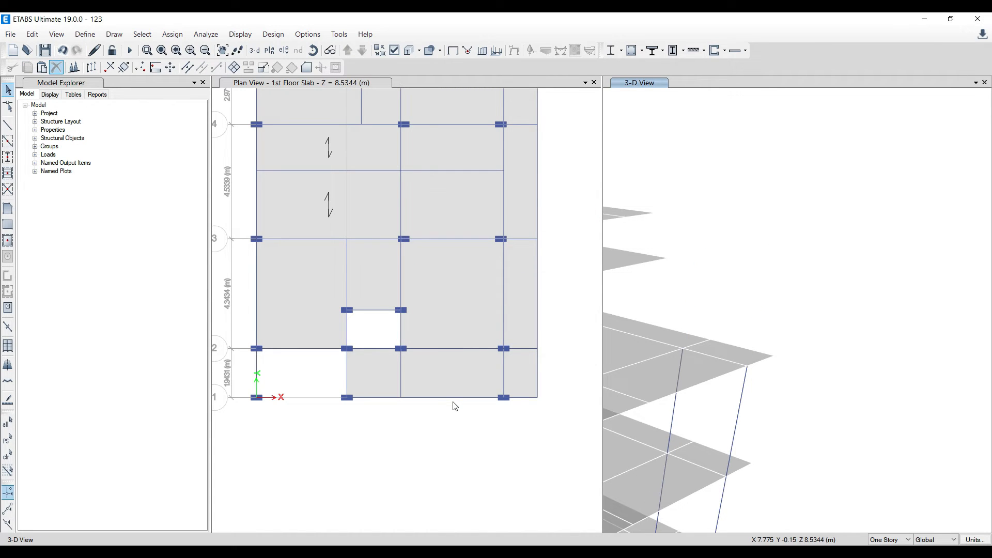
Delete the off-grid columns at C-3, D-3, C-4, D-4, C-5 and D-5 across all stories.
scroll(455, 407, "down", 3)
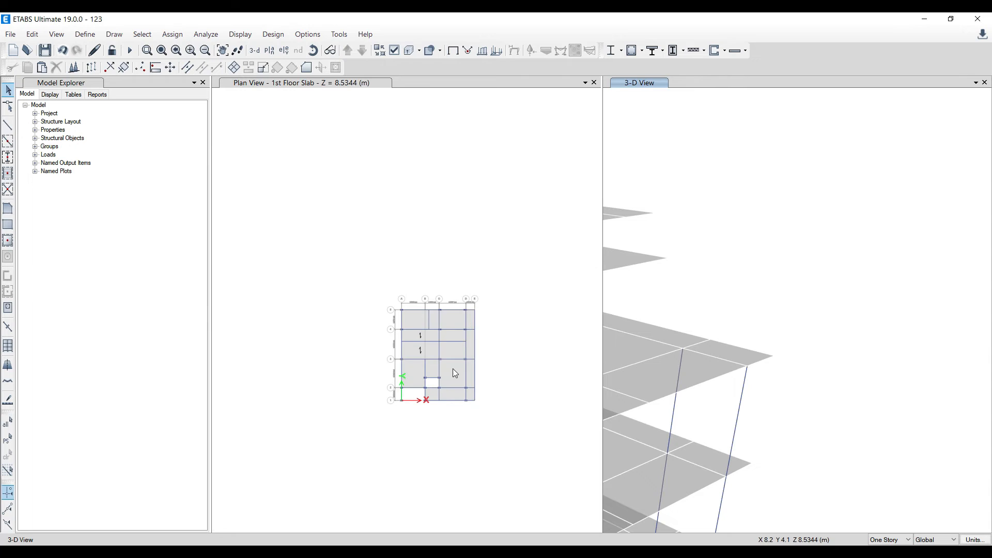
scroll(453, 368, "up", 5)
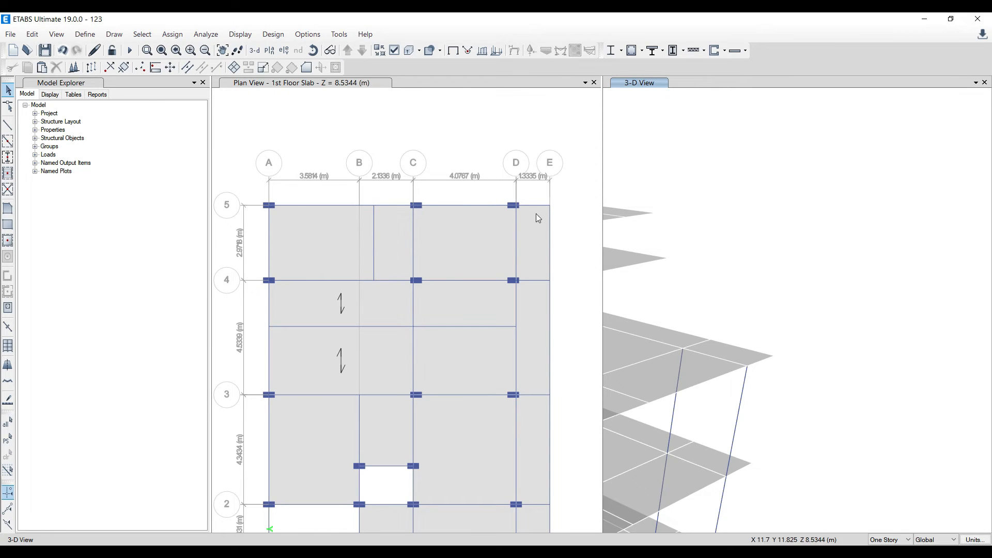
scroll(432, 336, "up", 3)
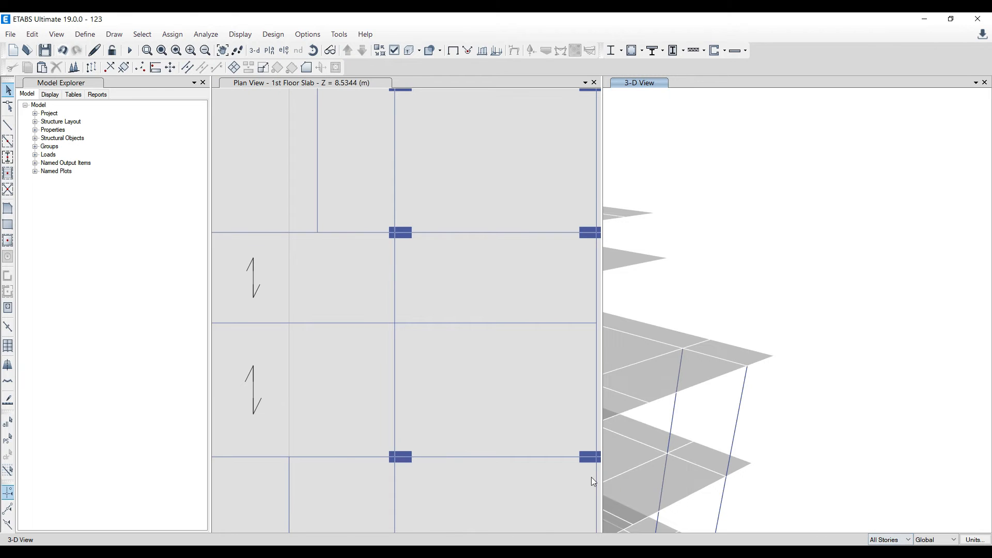
scroll(491, 444, "down", 3)
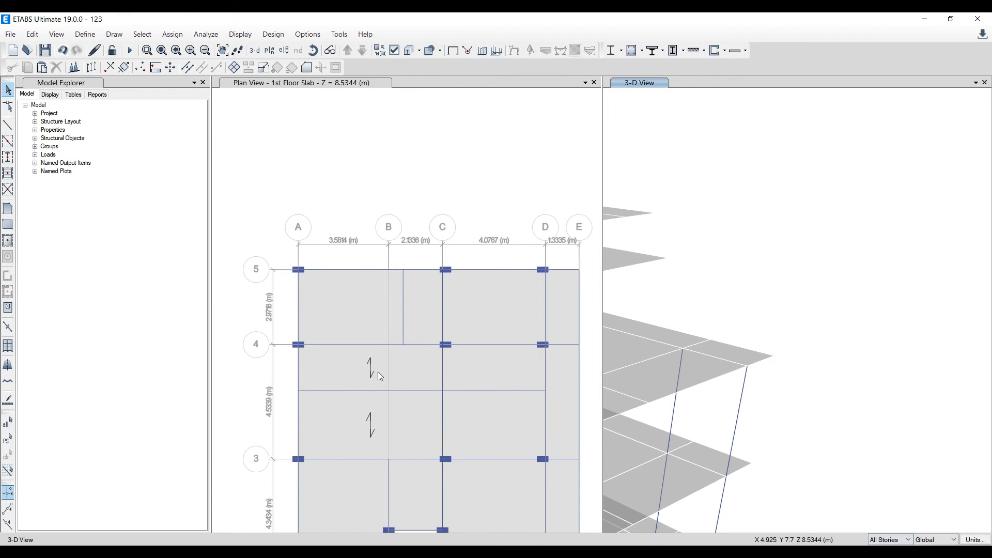
left_click(441, 456)
left_click(543, 457)
left_click(529, 357)
left_click(439, 341)
left_click(446, 270)
left_click(545, 270)
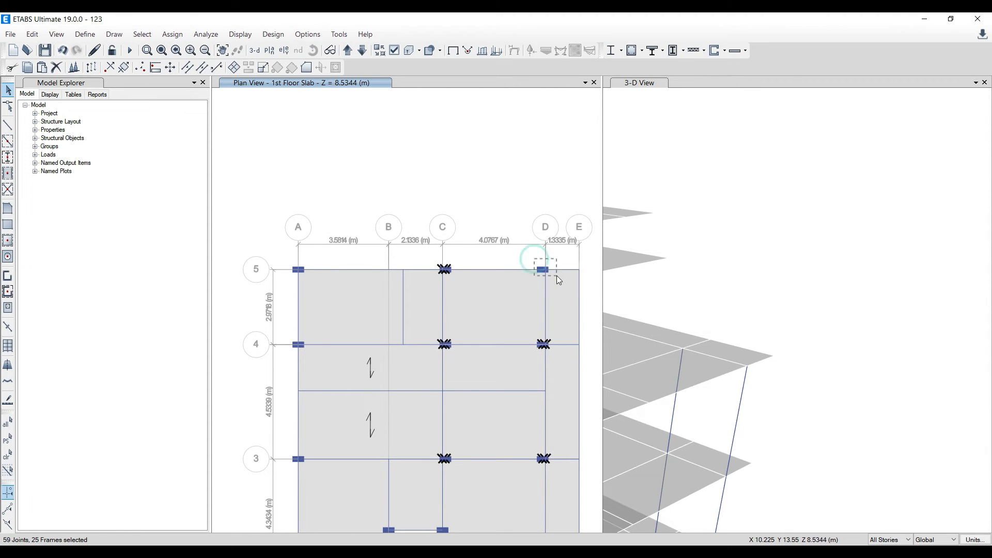
left_click(57, 67)
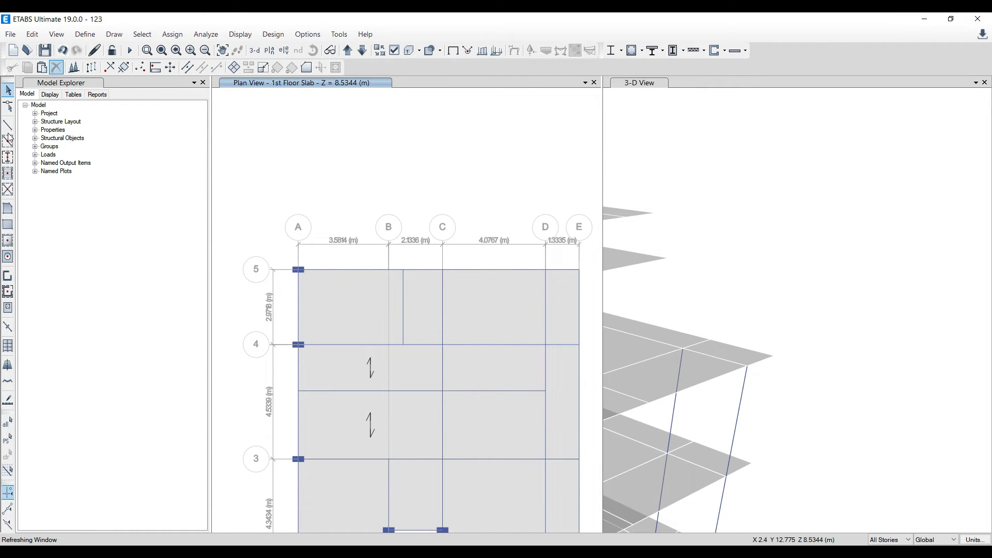
Draw Column 9" x 18" at 0 degrees on all stories at grid points C-3, D-3, C-4, D-4, C-5 and D-5.
left_click(7, 157)
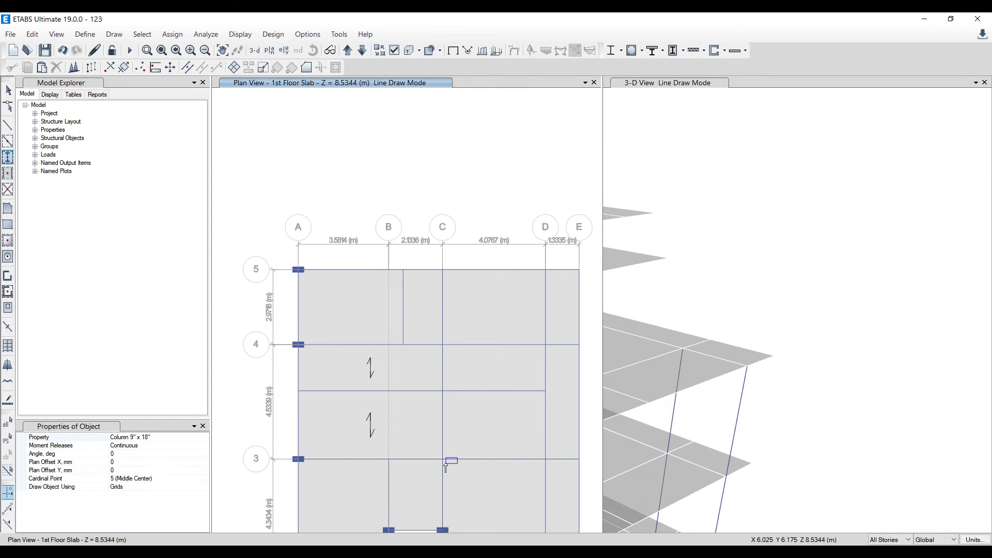
scroll(393, 432, "down", 2)
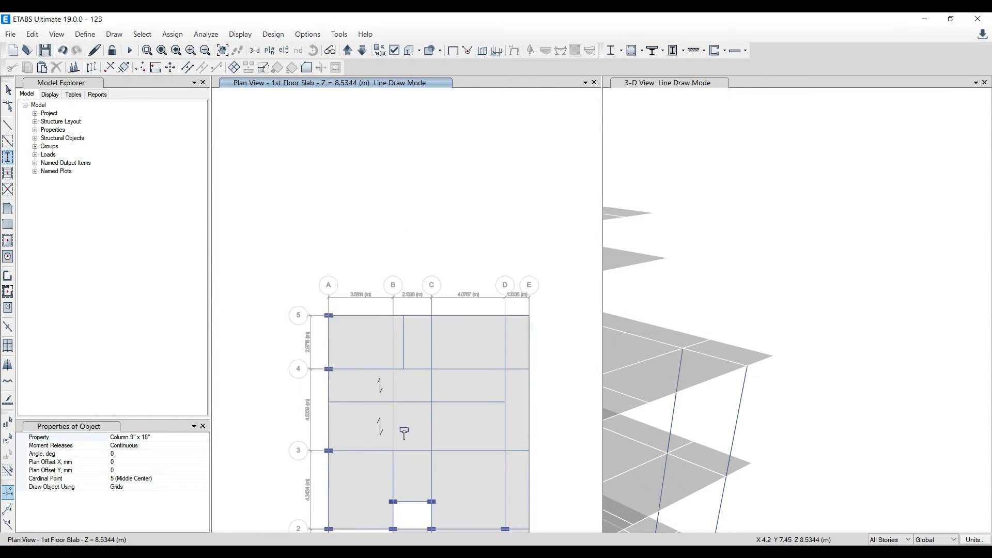
scroll(423, 445, "up", 2)
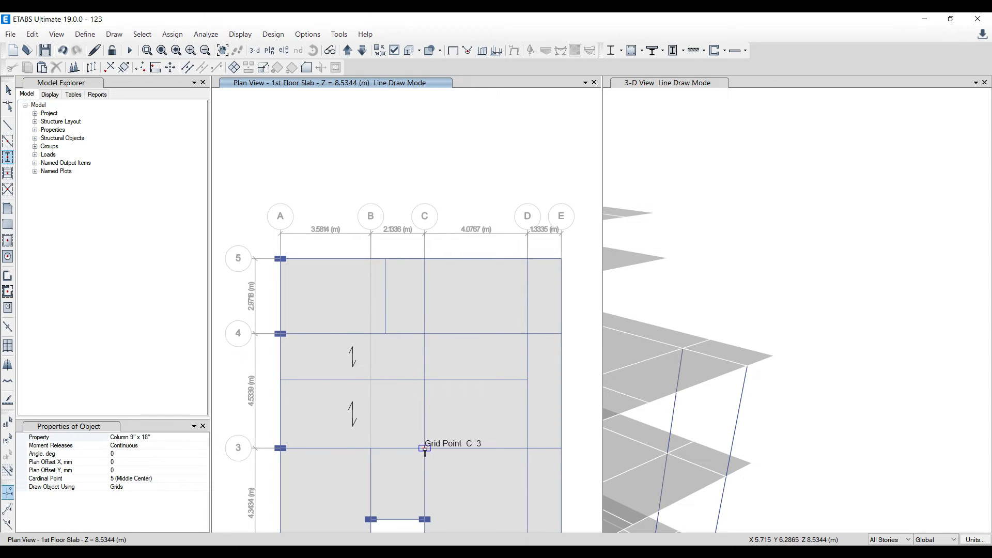
left_click(482, 448)
left_click(526, 448)
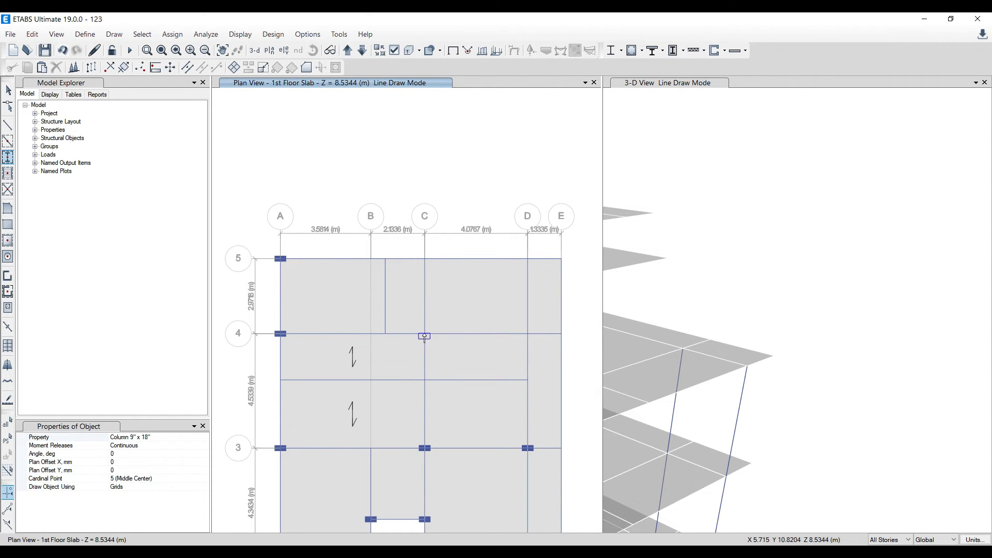
left_click(425, 335)
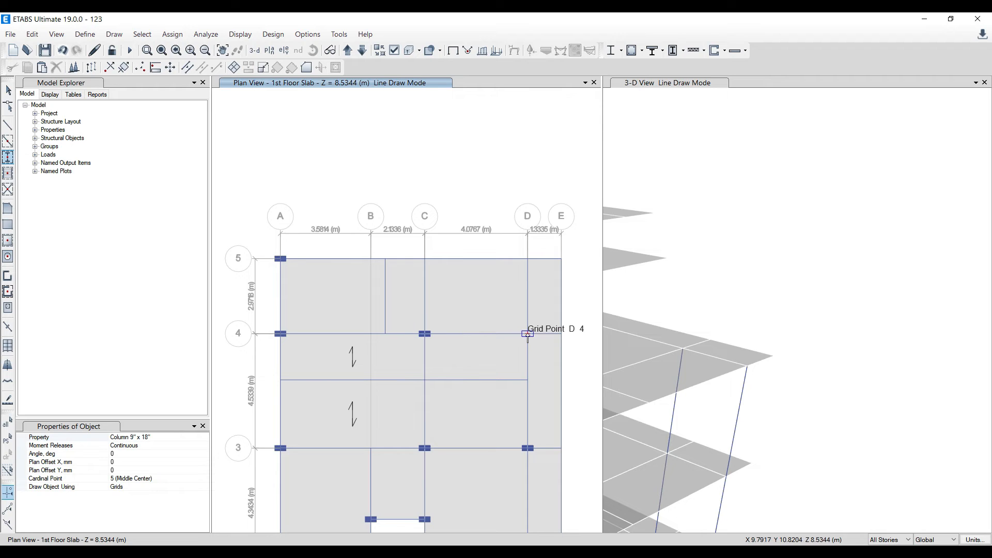
left_click(426, 261)
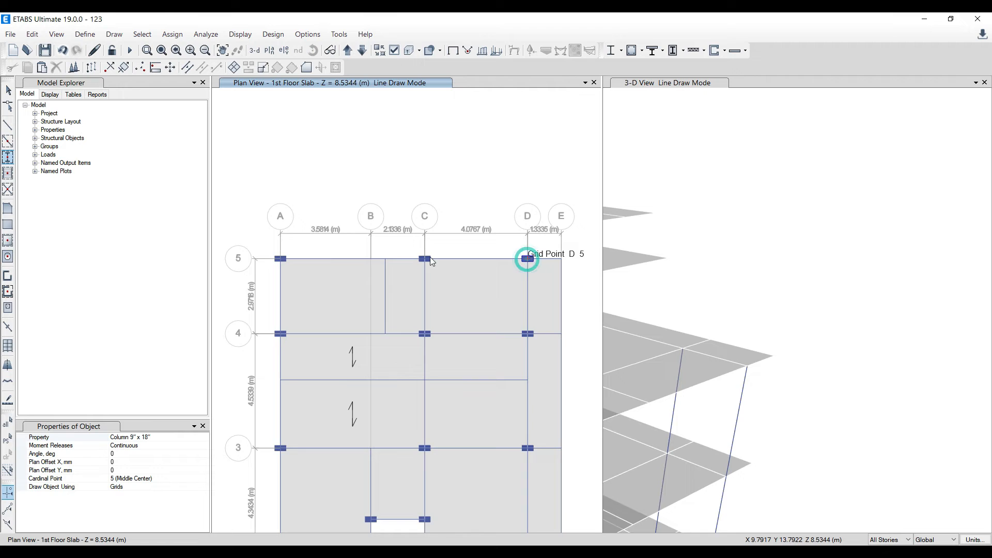
scroll(431, 261, "down", 3)
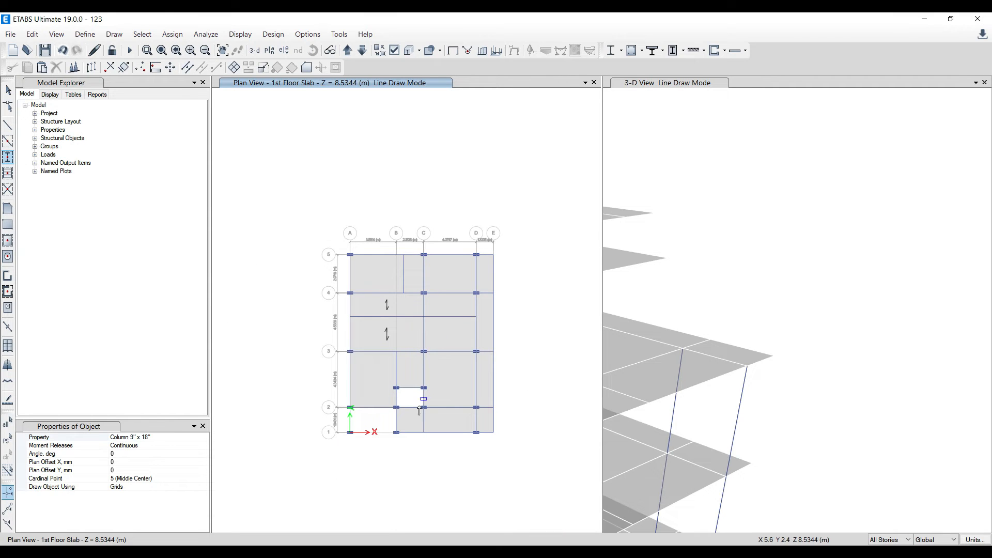
key("Escape")
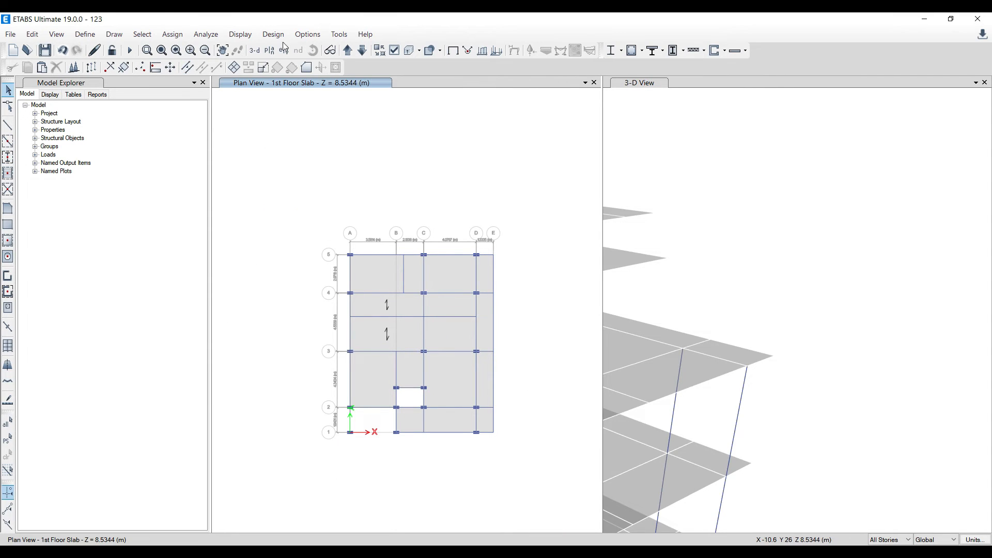
Run the analysis on the corrected building model, read the analysis messages and close them.
scroll(864, 255, "down", 5)
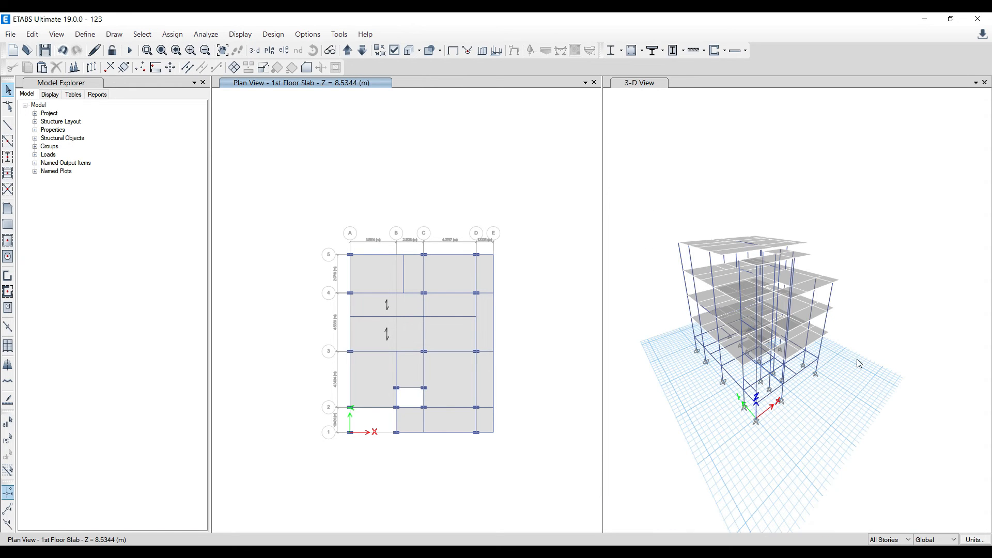
middle_click_drag(838, 426, 795, 442, "shift")
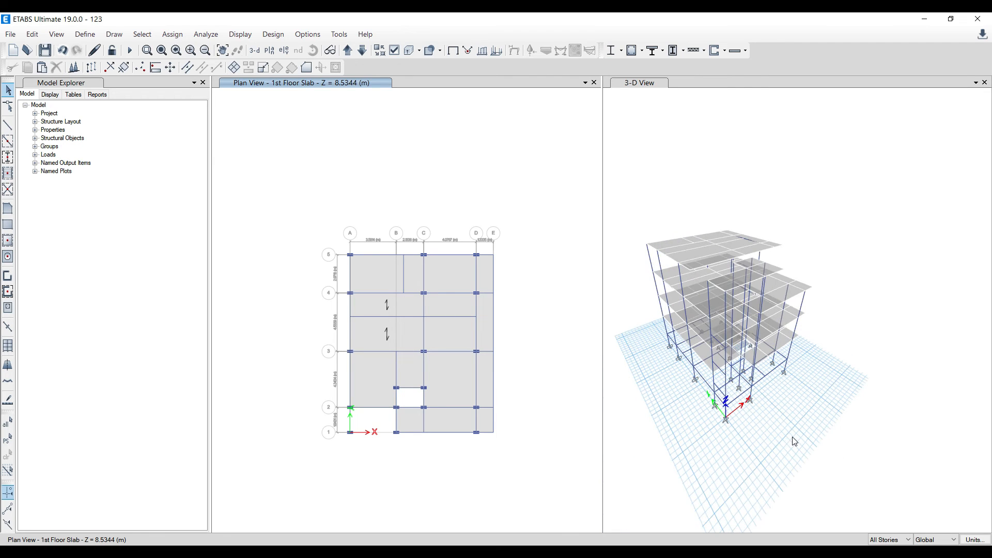
left_click(130, 50)
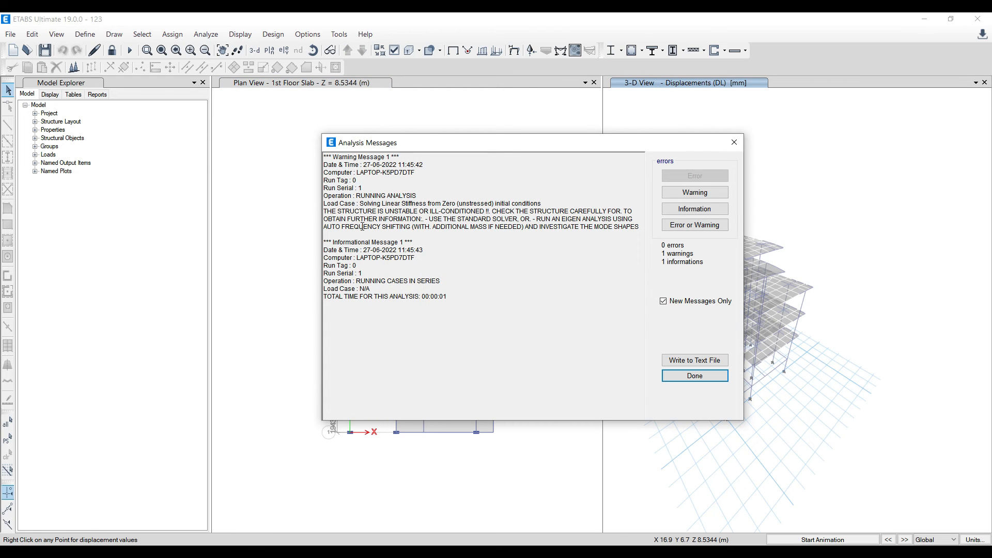
left_click(733, 142)
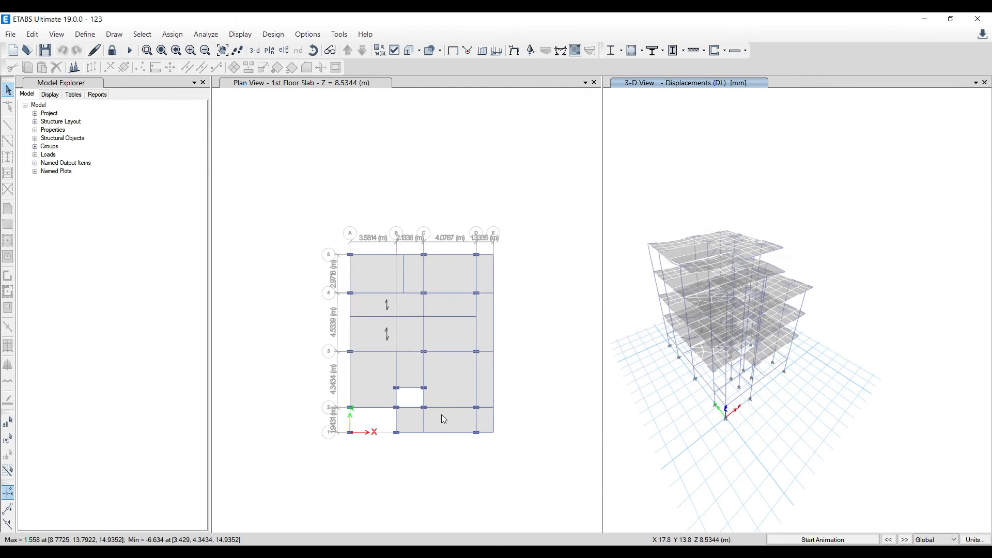
Unlock the model and, on the Pent House plan, draw Column 9" x 18" at grid point C-1 on all stories.
left_click(342, 194)
left_click(346, 51)
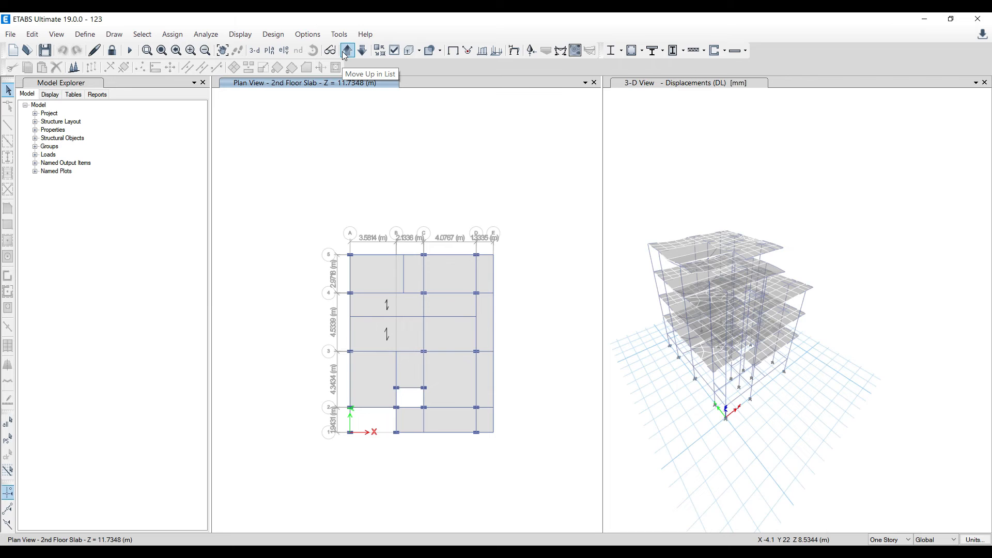
left_click(347, 51)
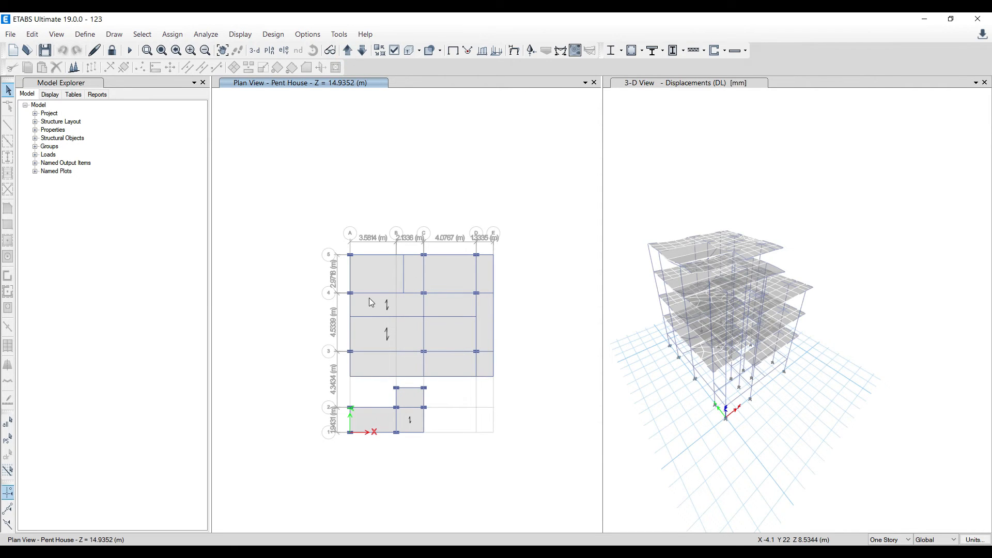
scroll(405, 433, "up", 4)
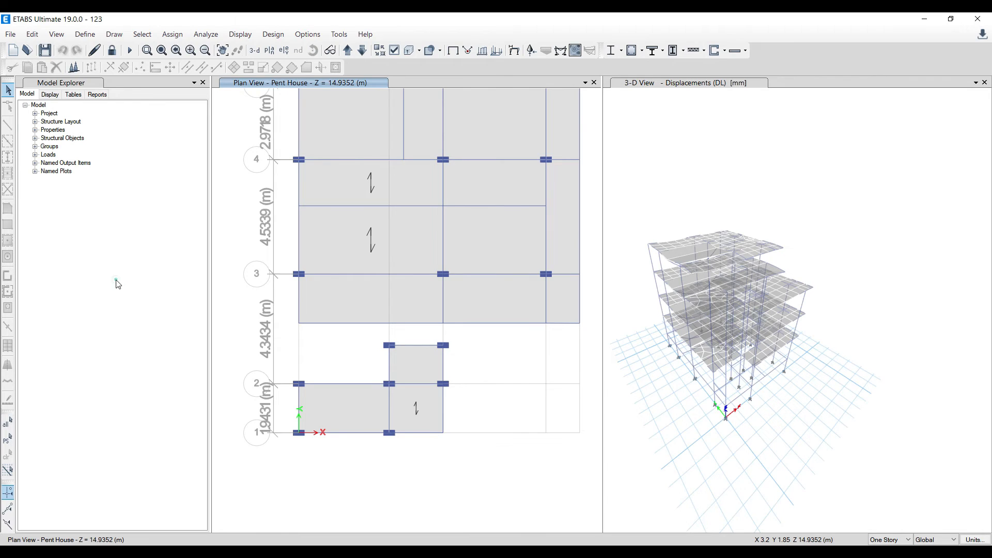
left_click(112, 50)
left_click(522, 336)
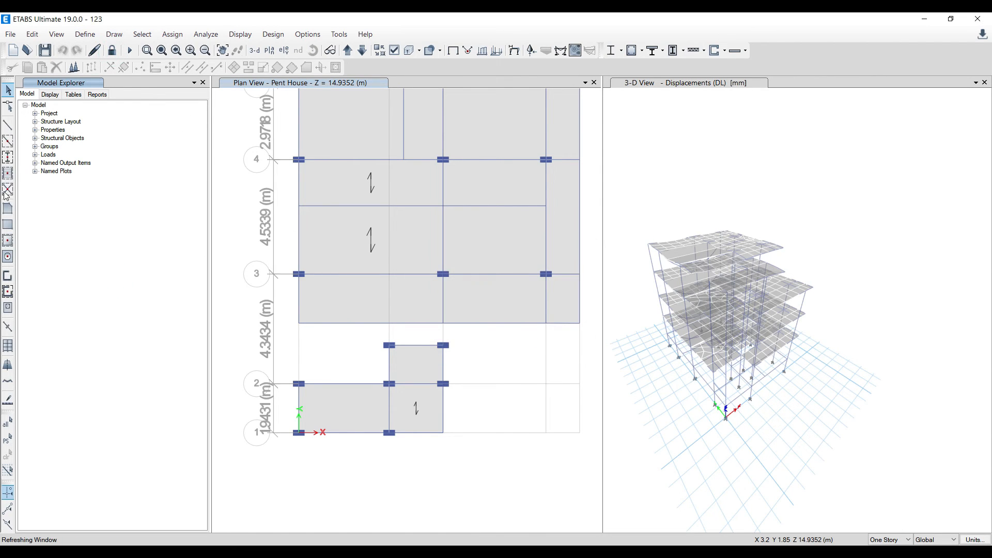
left_click(8, 157)
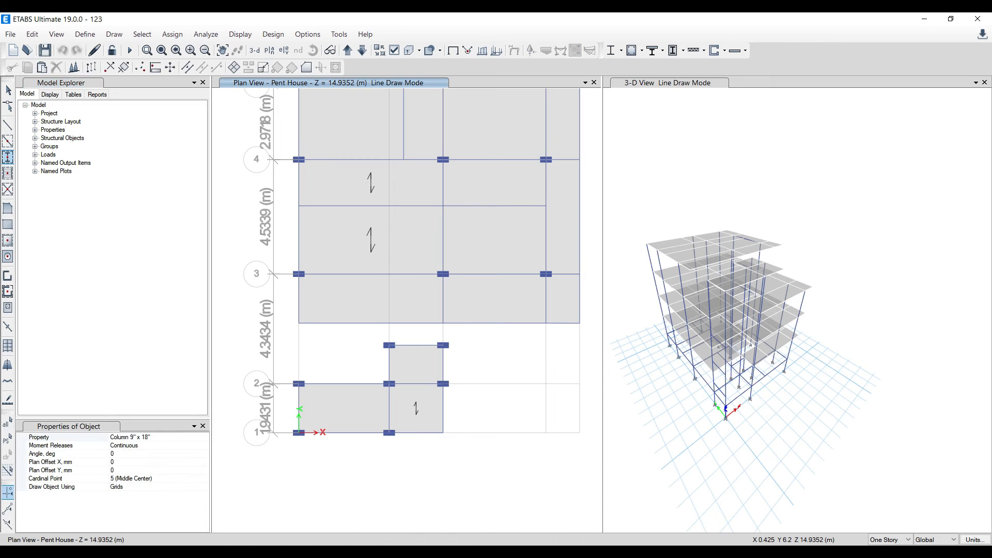
left_click(892, 541)
left_click(890, 555)
left_click(444, 433)
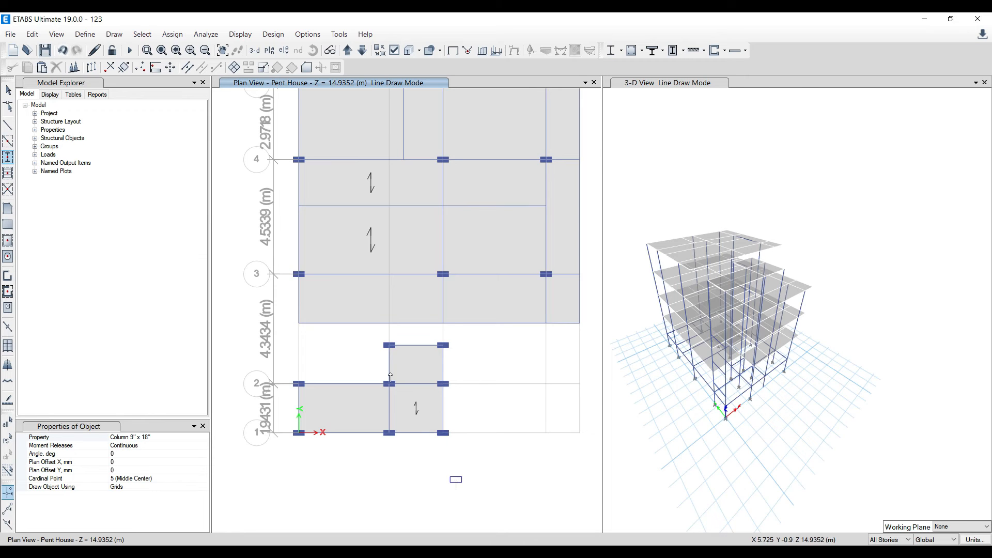
left_click(9, 91)
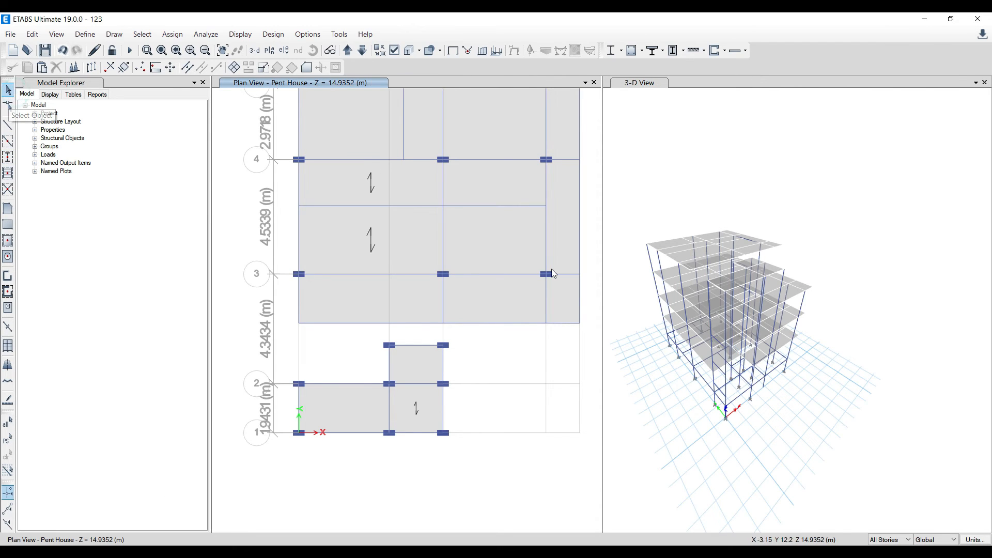
Check the Pent House slab panels between grid lines 3 and 5 by selecting them, and clear the selection.
scroll(476, 372, "down", 2)
scroll(492, 305, "up", 2)
left_click(489, 304)
left_click(485, 274)
left_click(383, 306)
left_click(383, 259)
left_click(407, 195)
left_click(341, 194)
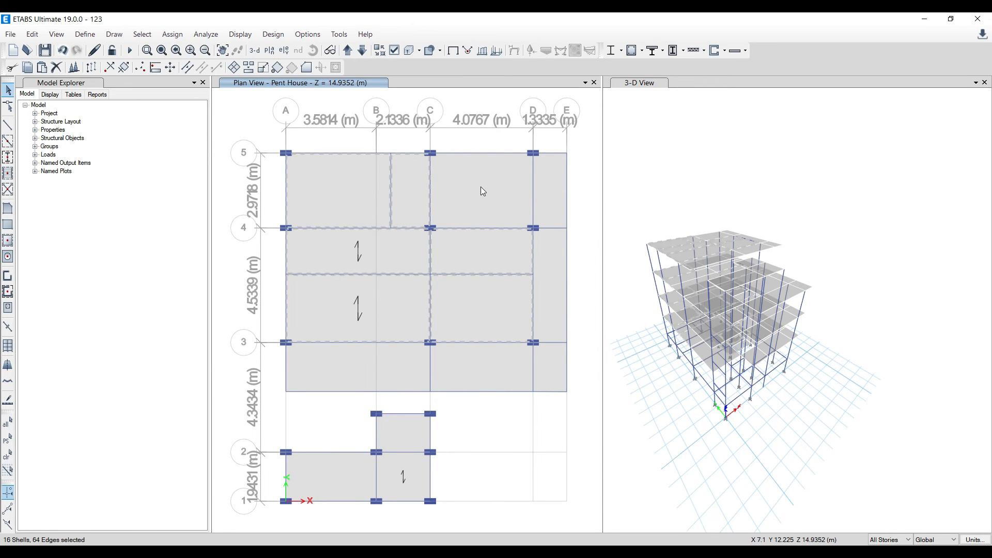
key("Escape")
Check the 2nd Floor Slab panels between grid lines 3 and 5 by selecting them, and clear the selection.
left_click(361, 53)
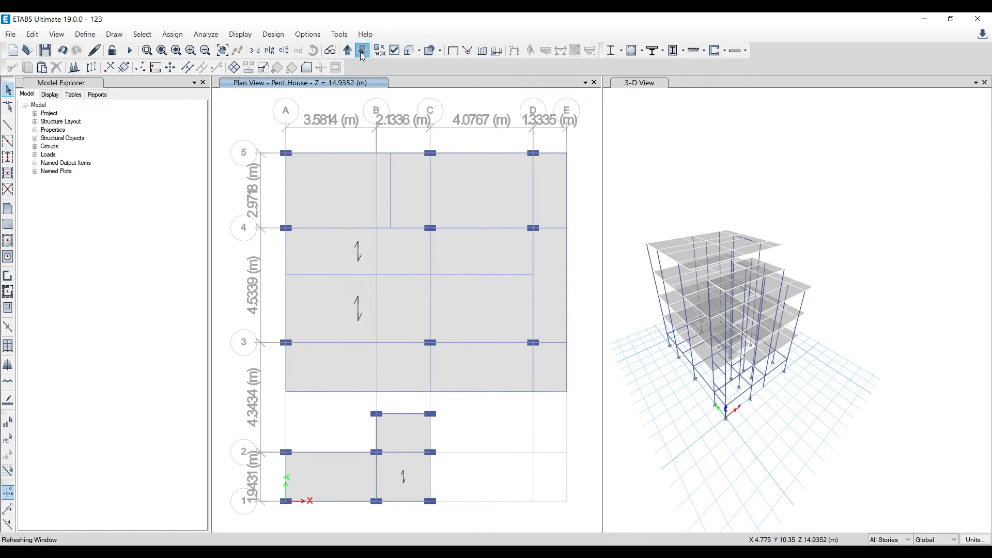
left_click(479, 311)
left_click(477, 247)
left_click(388, 308)
left_click(380, 250)
left_click(410, 190)
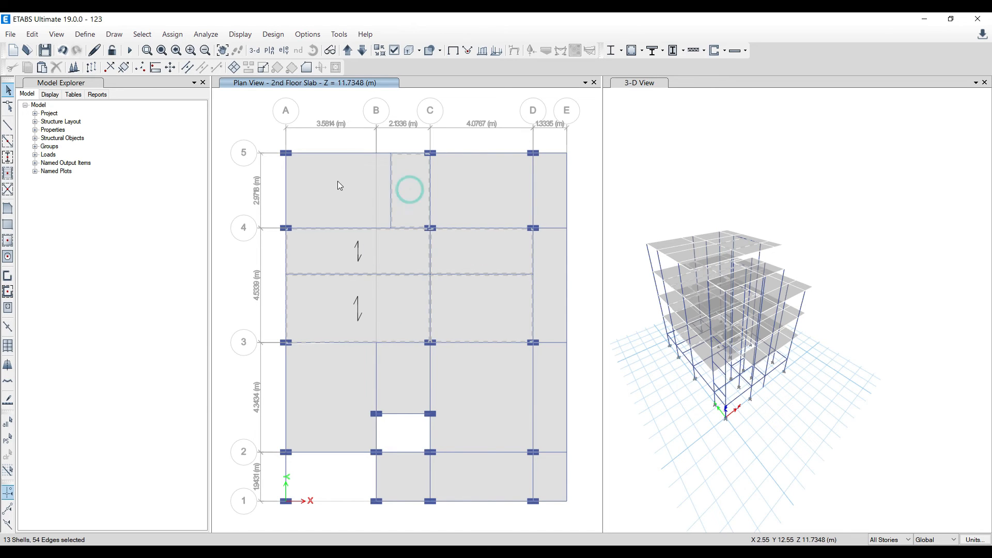
key("Escape")
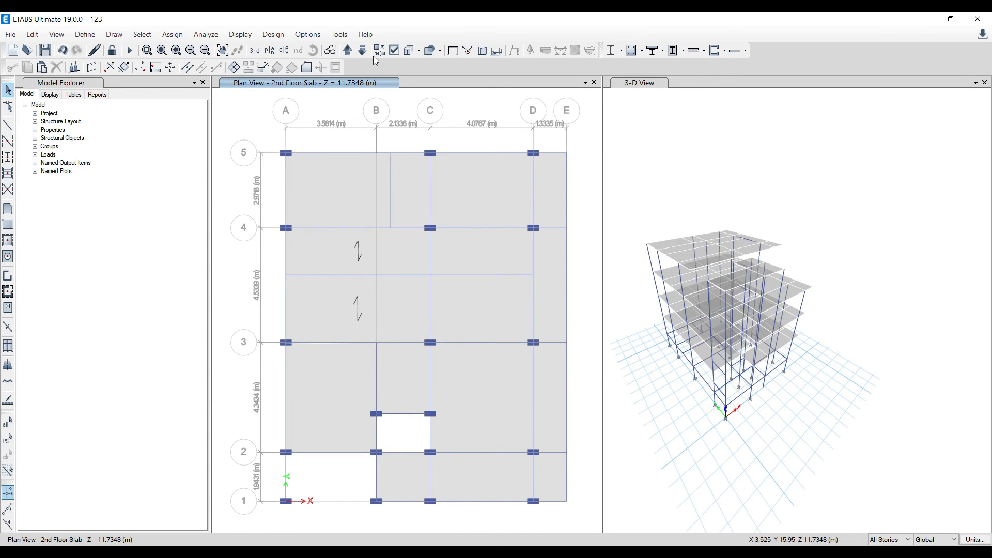
Check the 1st Floor Slab panels between grid lines 3 and 5 by selecting them, and clear the selection.
left_click(362, 50)
left_click(478, 303)
left_click(476, 253)
left_click(482, 198)
left_click(397, 254)
left_click(391, 304)
left_click(411, 183)
left_click(352, 186)
key("Escape")
Check the GF Slab panels between grid lines 3 and 5 by selecting them in plan.
left_click(364, 50)
left_click(465, 303)
left_click(471, 263)
left_click(475, 199)
left_click(359, 309)
left_click(369, 264)
left_click(355, 195)
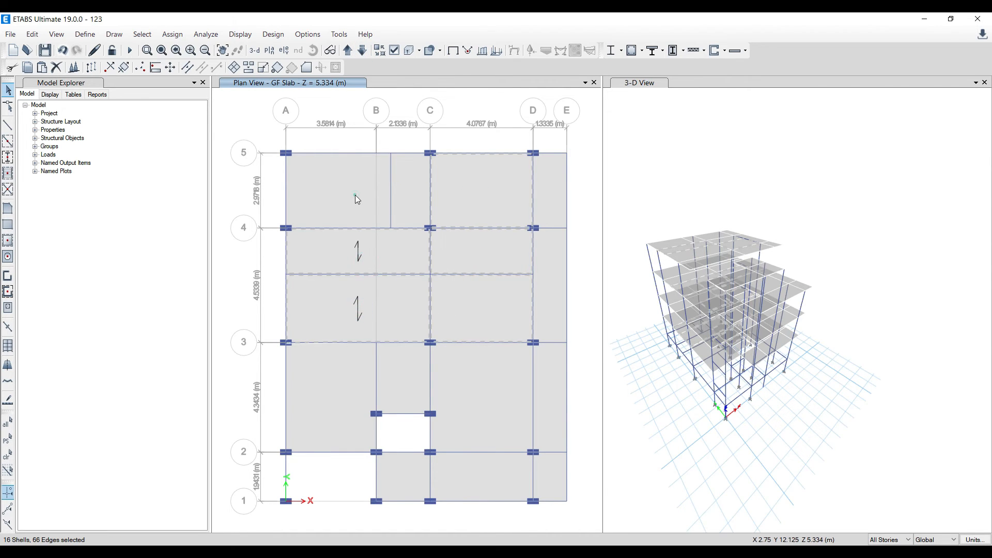
Delete the slab panels between grids C–D and 3–4 on the PLinth Level, with editing limited to One Story.
left_click(362, 51)
left_click(455, 299)
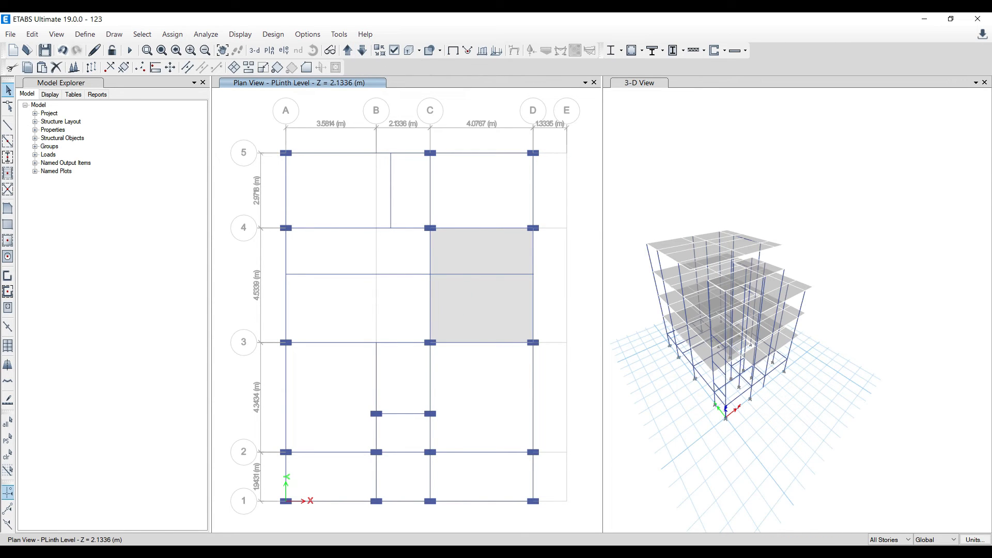
left_click(899, 540)
left_click(888, 523)
left_click(493, 309)
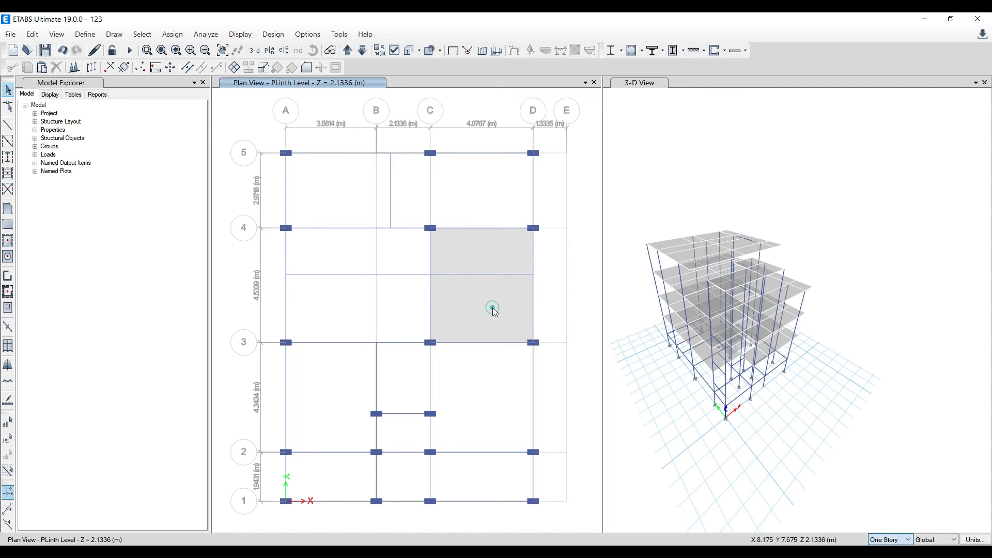
left_click(478, 247)
left_click(56, 67)
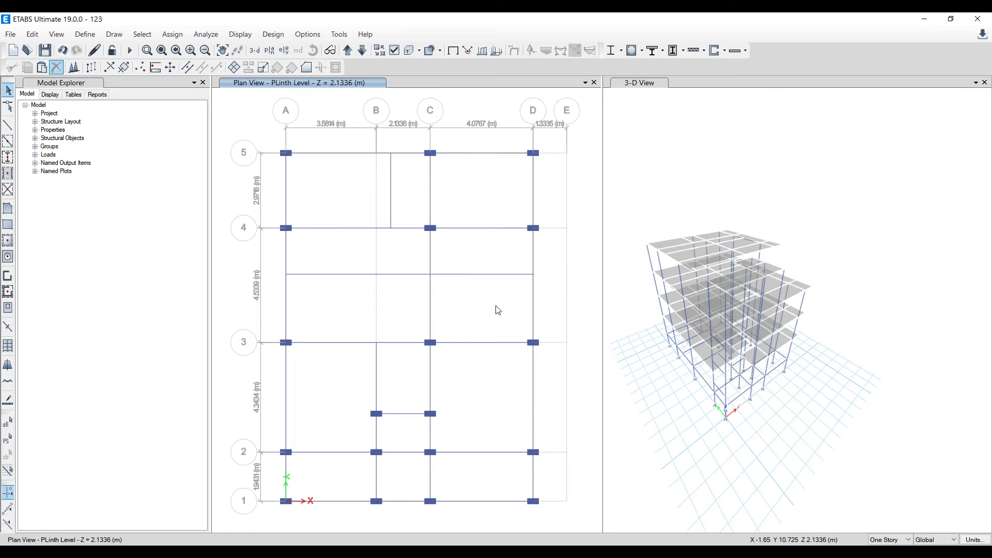
Delete the two slab panels between grids C–D and 3–4 on the Foundation level.
left_click(476, 297)
left_click(476, 257)
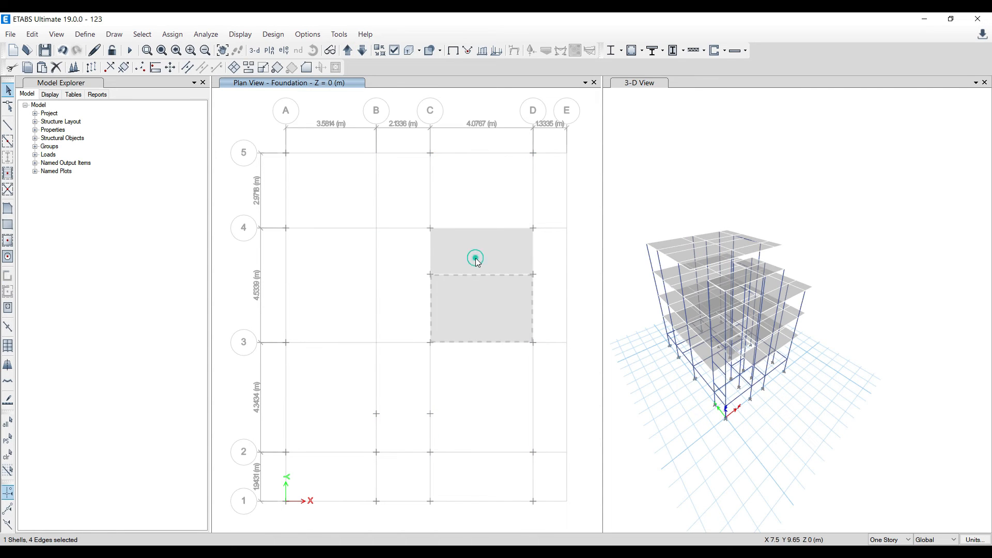
left_click(56, 67)
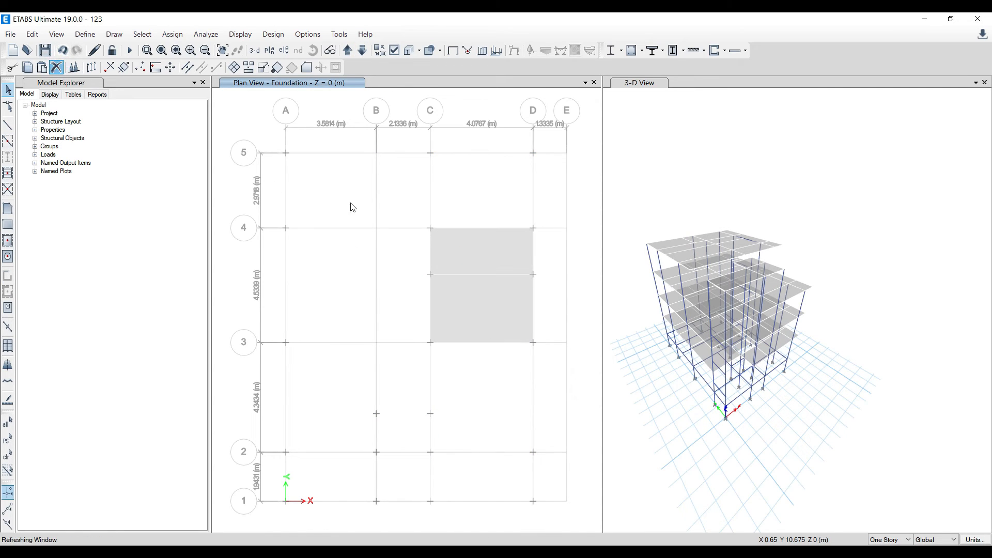
Assign fixed restraints, with all translations and rotations restrained, to all joints on the Foundation level.
left_click(347, 50)
left_click(363, 50)
left_click_drag(267, 134, 593, 521)
left_click(172, 34)
mouse_move(206, 49)
left_click(351, 49)
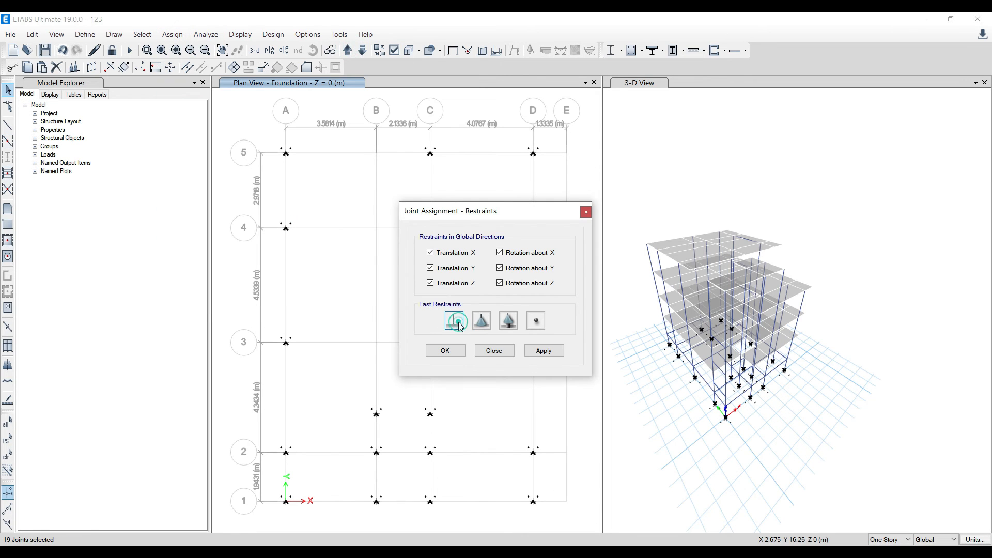
left_click(543, 350)
left_click(449, 350)
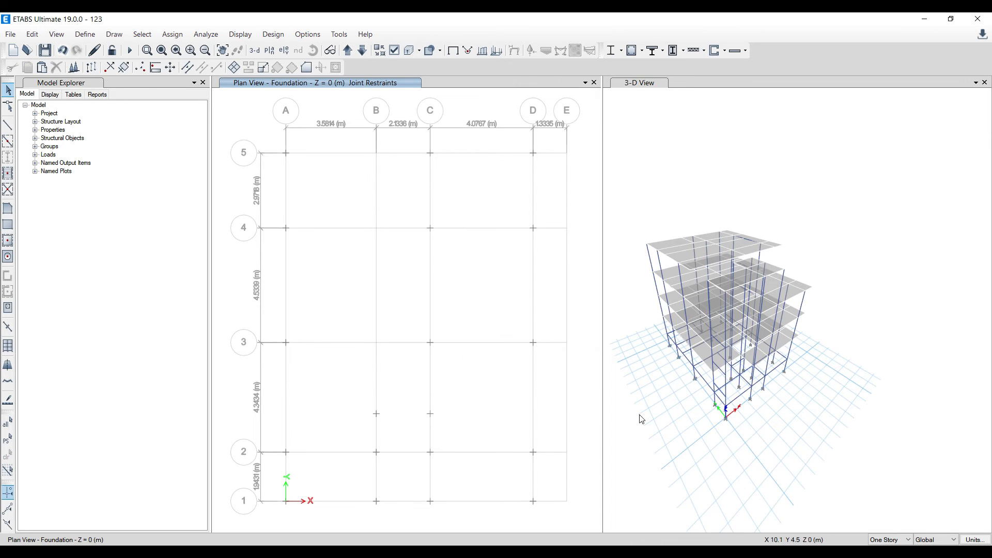
Bring the plan view up to the GF Slab story and run the analysis.
left_click(689, 428)
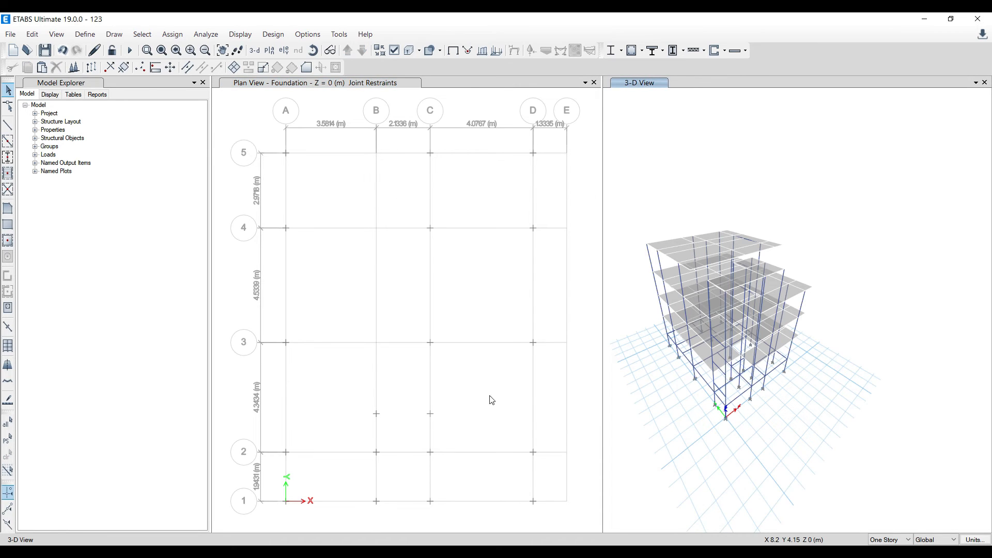
left_click(351, 54)
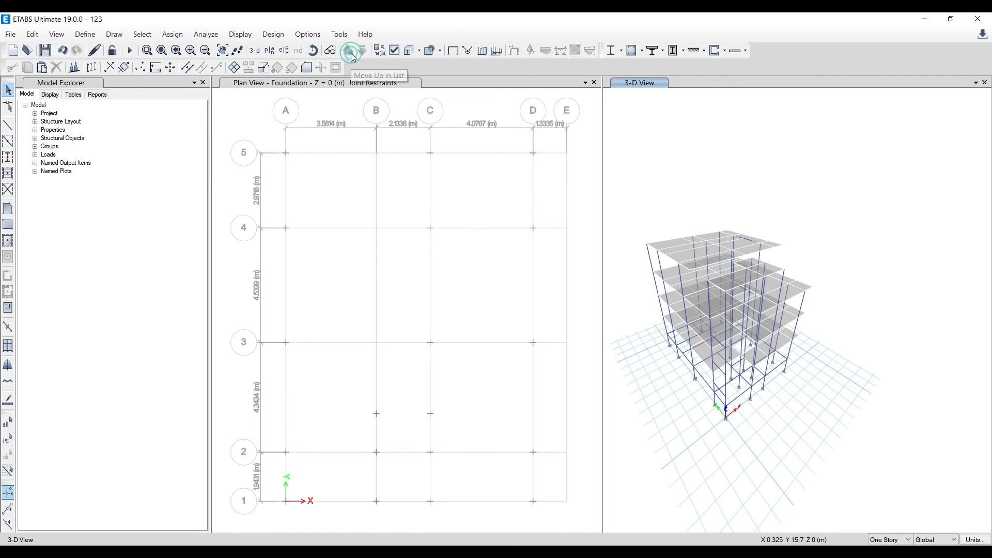
left_click(351, 53)
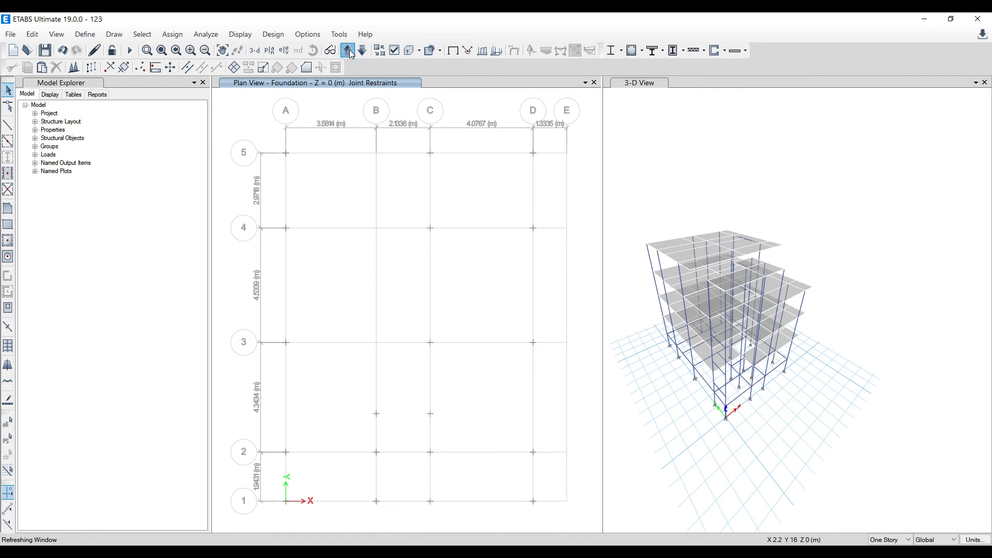
left_click(352, 53)
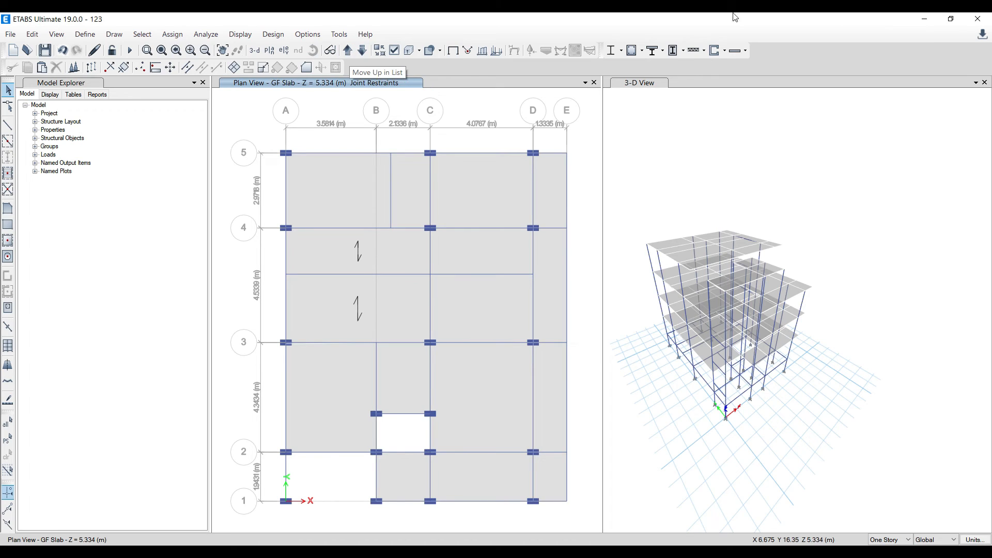
left_click(133, 52)
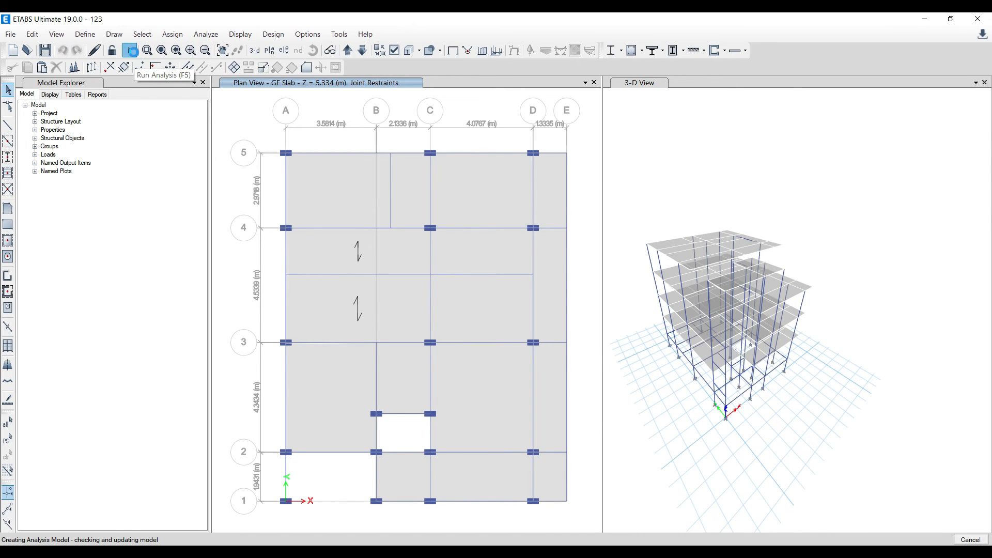
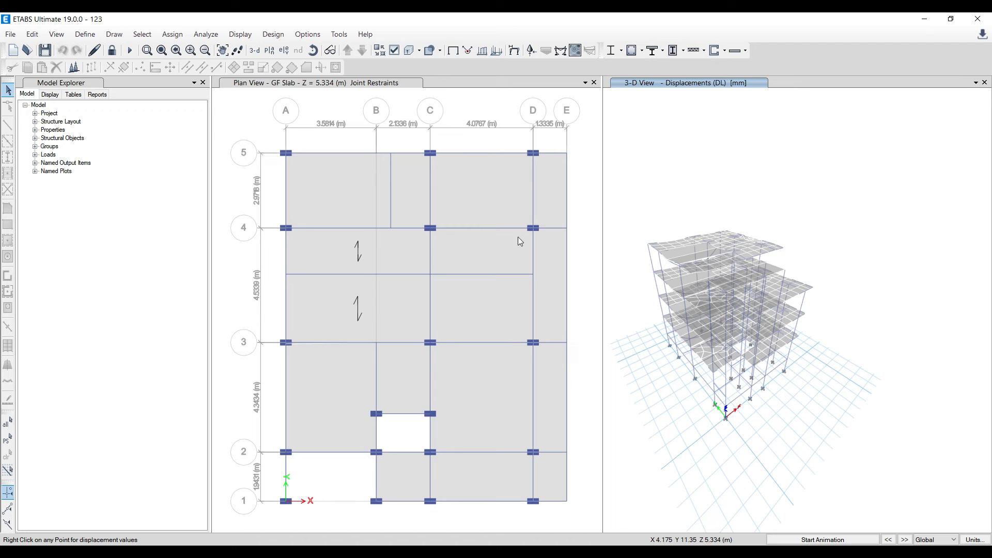
Display the Moment 3-3 diagram of the frames for load case DL in the 3-D view.
scroll(439, 229, "up", 2)
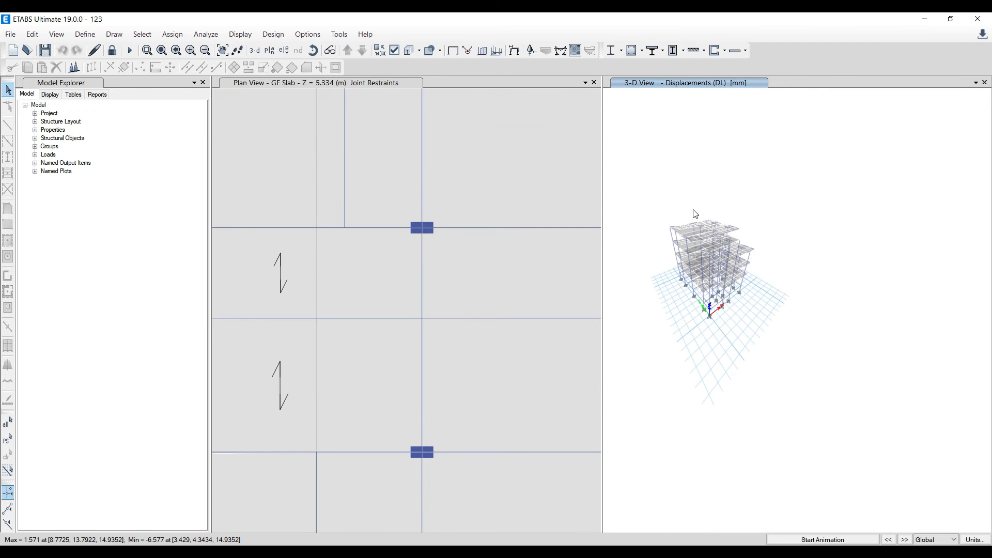
scroll(474, 244, "down", 2)
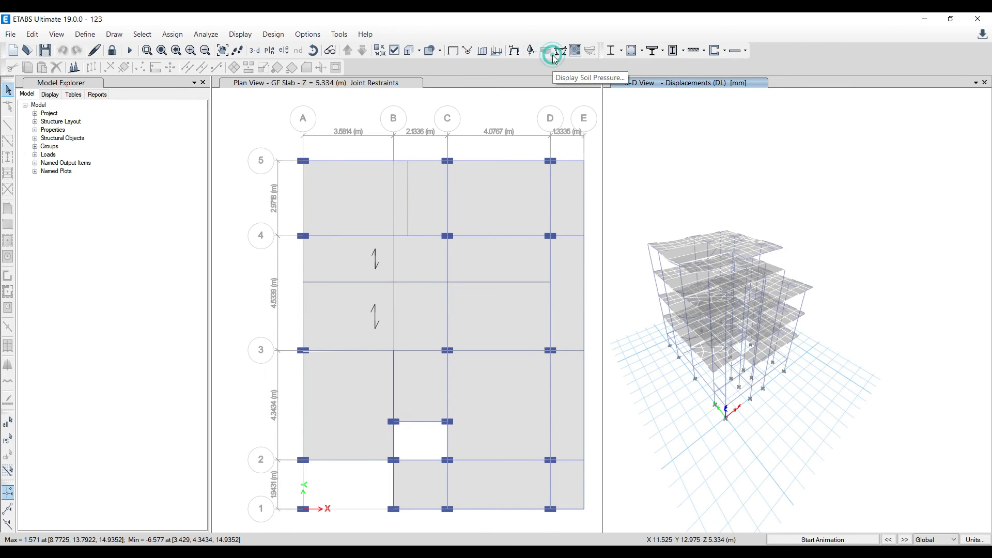
left_click(533, 50)
left_click(563, 433)
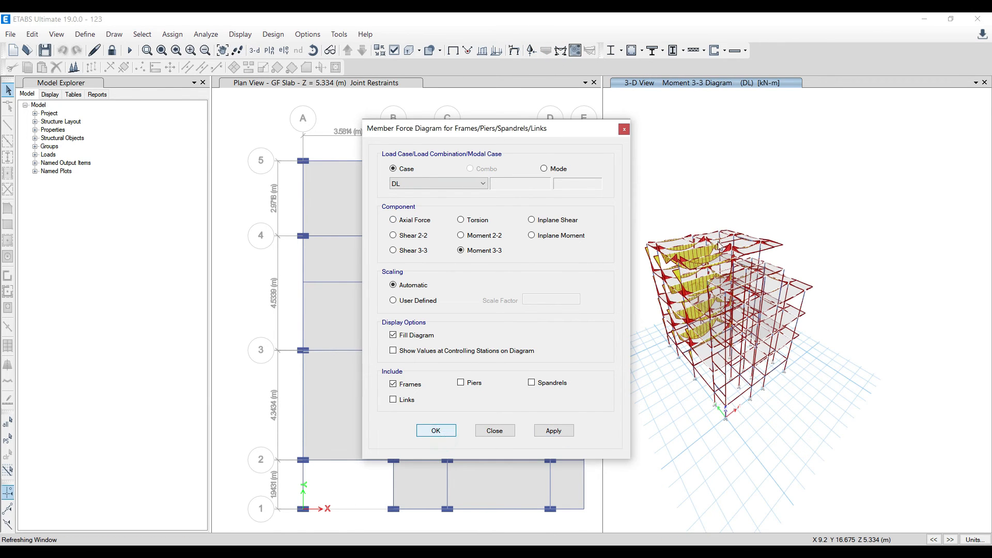
key("Escape")
Close the plan view and examine the moment diagrams across the whole building in the 3-D view.
scroll(750, 253, "up", 2)
scroll(926, 245, "down", 3)
scroll(871, 289, "up", 3)
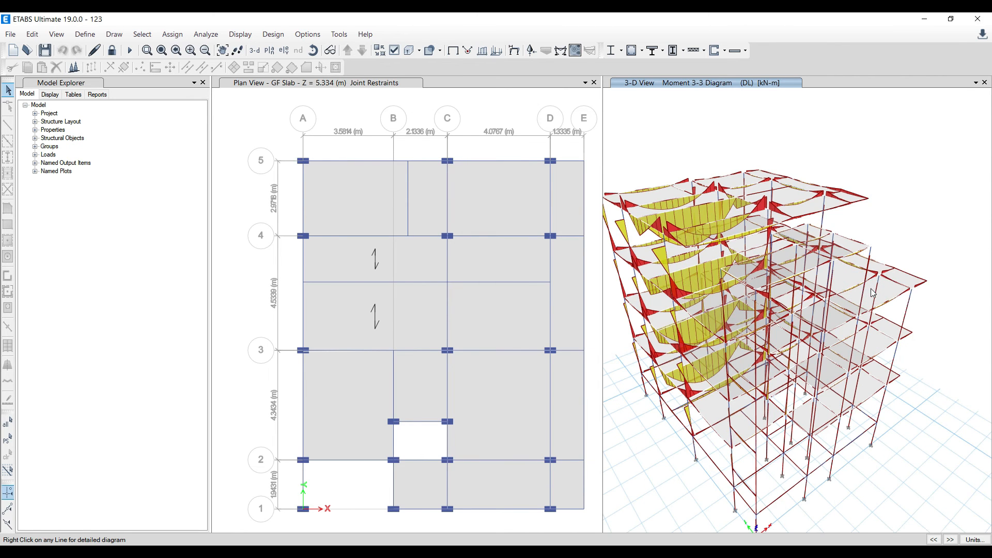
left_click(594, 83)
scroll(438, 248, "down", 2)
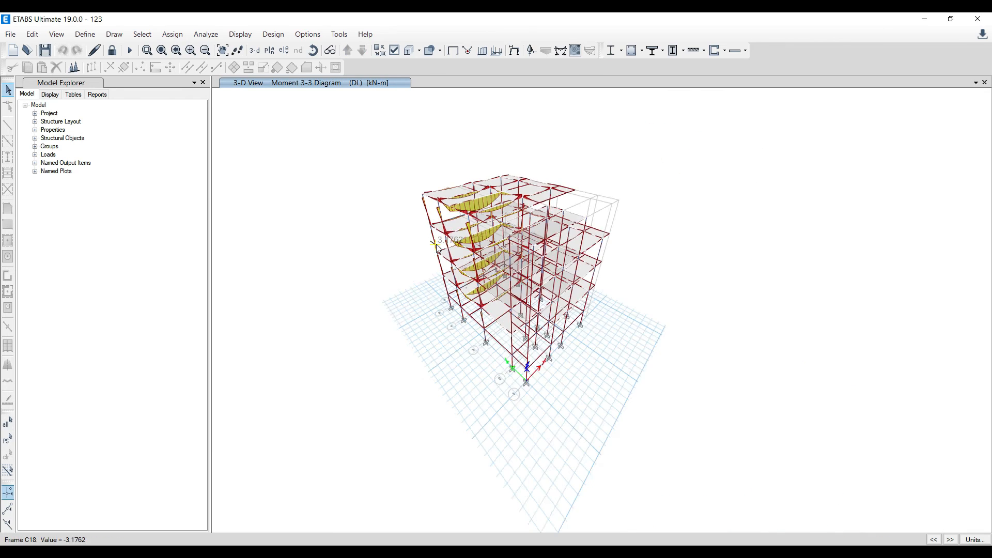
scroll(439, 248, "up", 2)
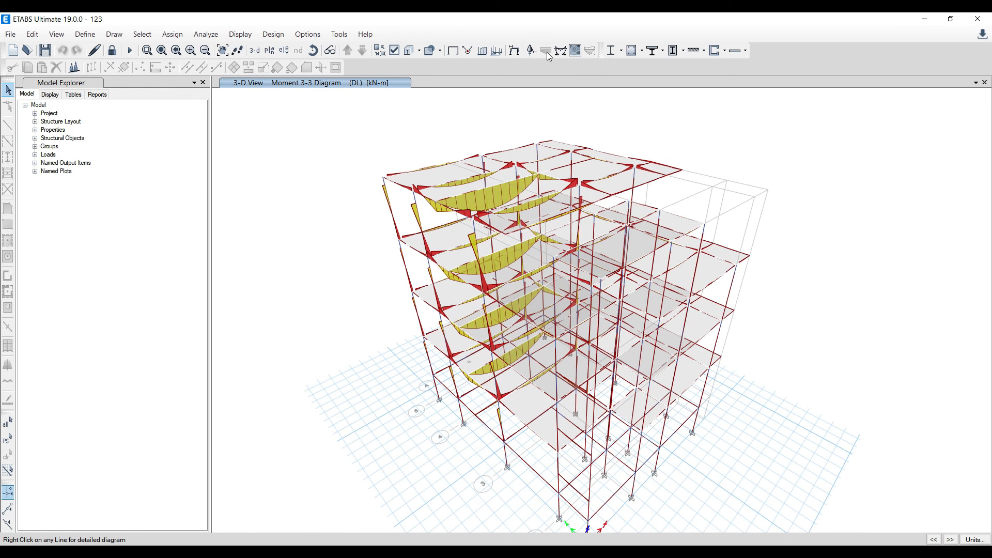
Switch the Moment 3-3 diagram to User Defined scaling with a scale factor of 0.00001.
left_click(532, 51)
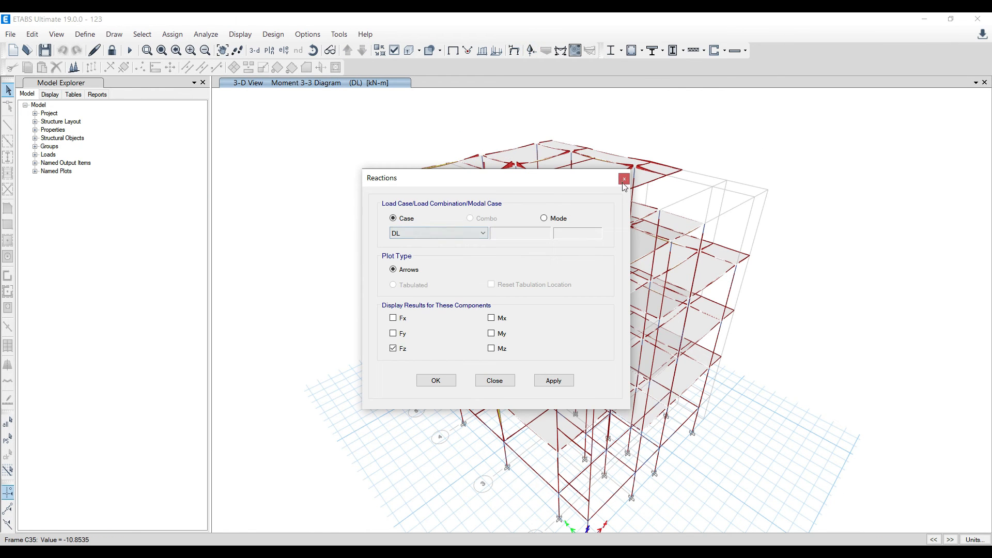
left_click(623, 180)
left_click(563, 51)
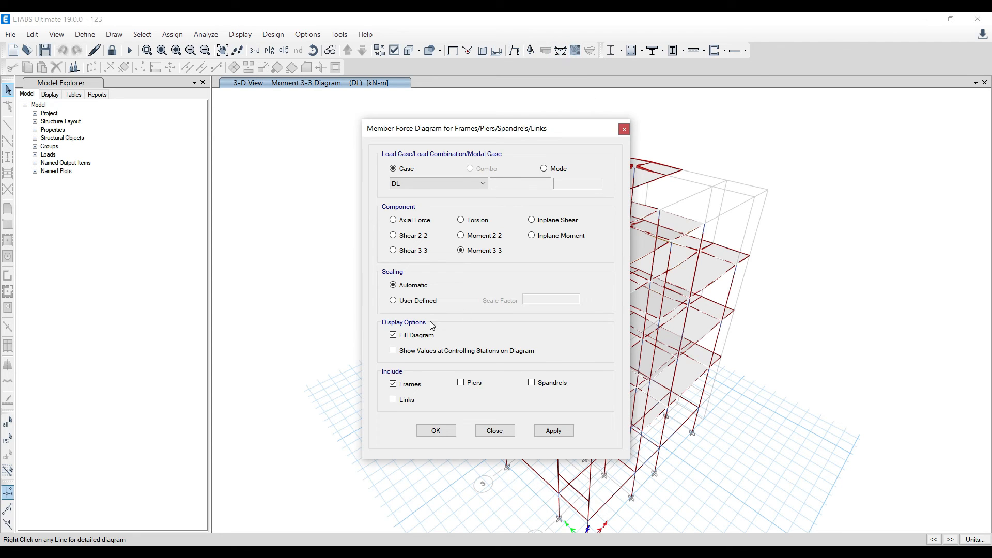
left_click(415, 302)
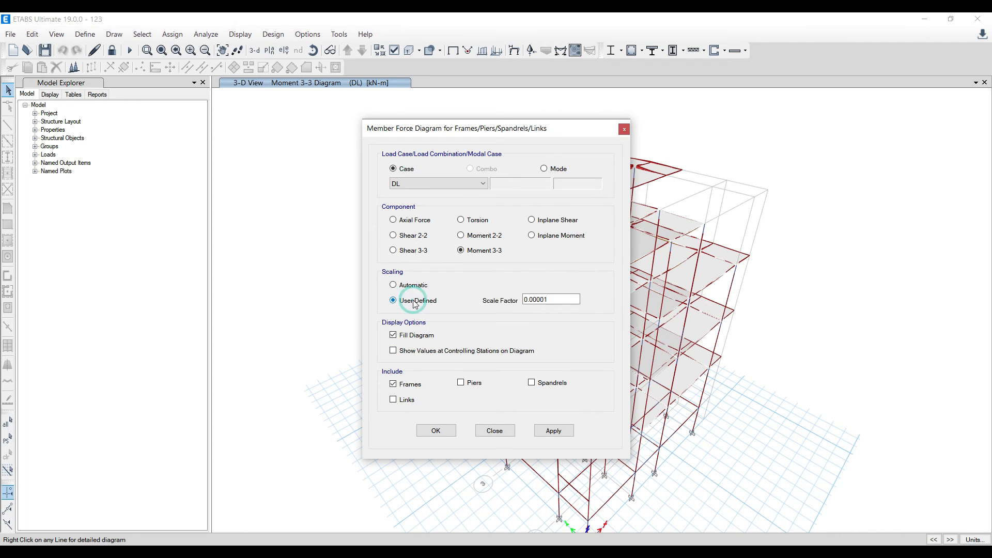
left_click(540, 433)
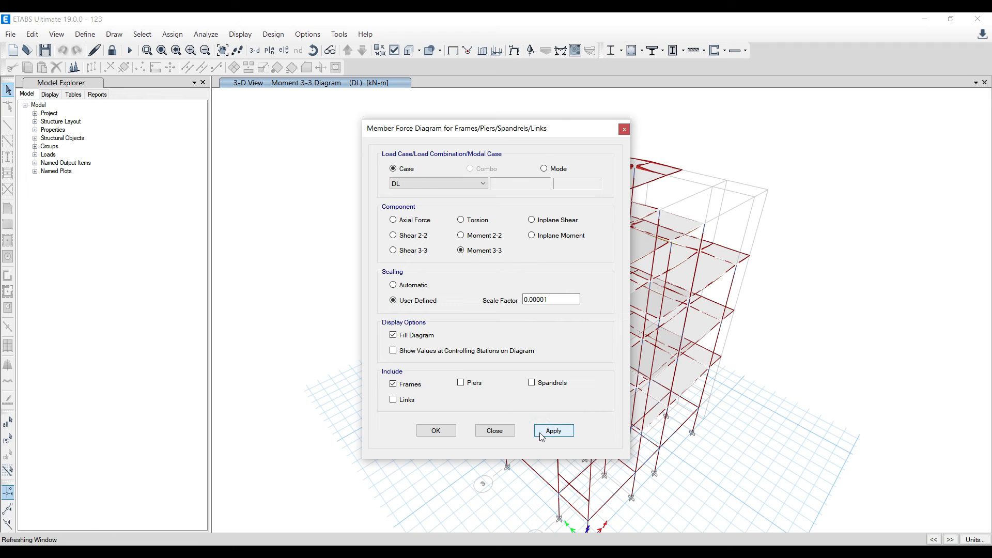
left_click_drag(514, 132, 239, 152)
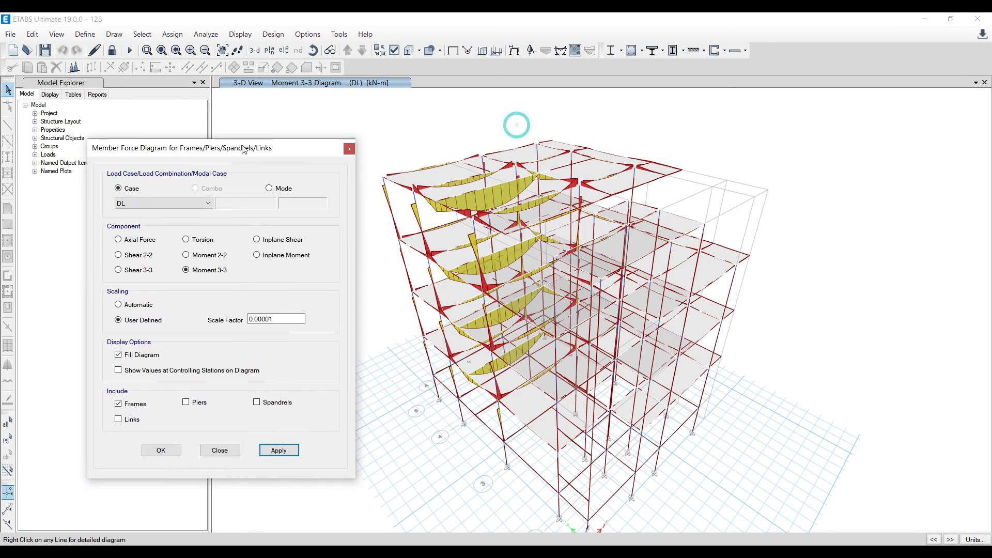
Try larger scale factors for the moment diagram, including 0.005.
left_click(286, 316)
double_click(286, 316)
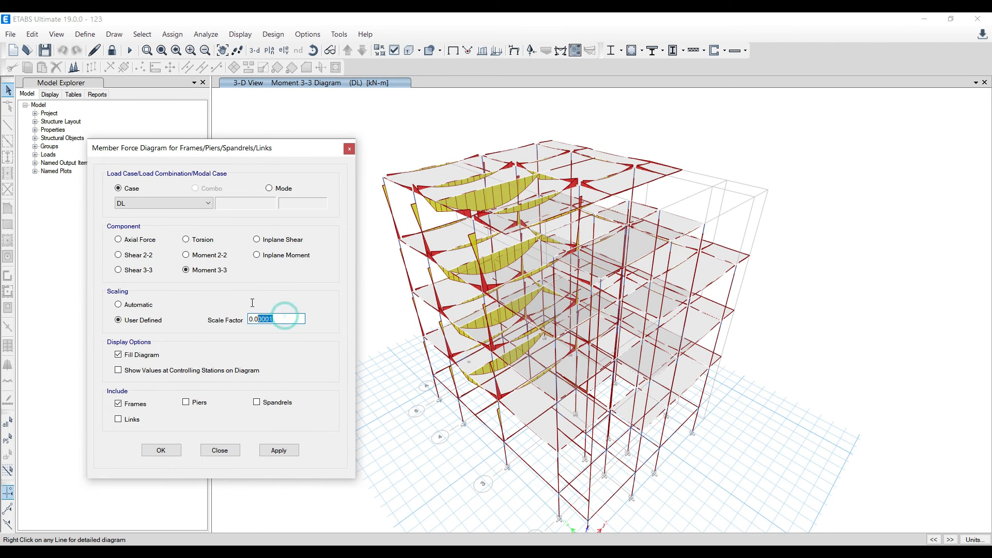
type("1")
left_click(290, 451)
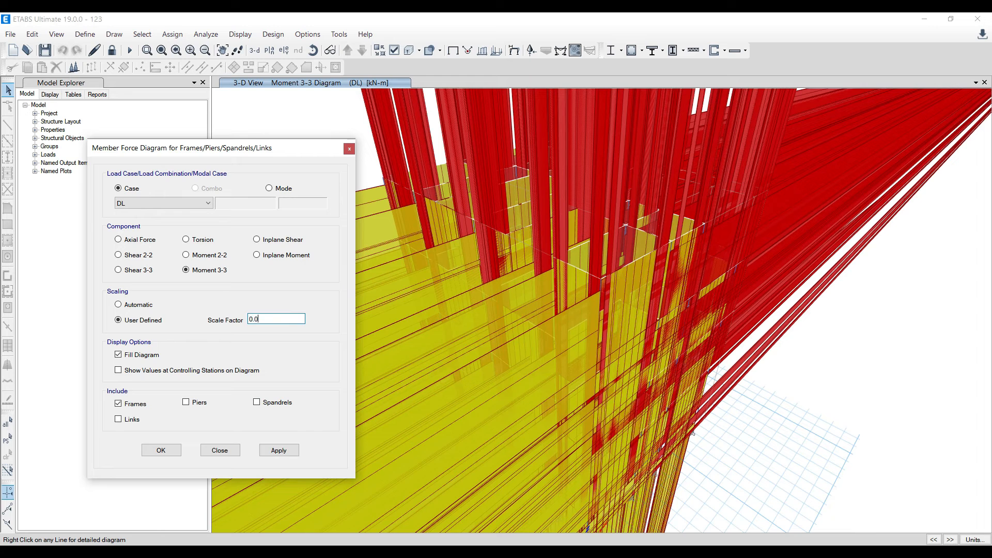
left_click(277, 450)
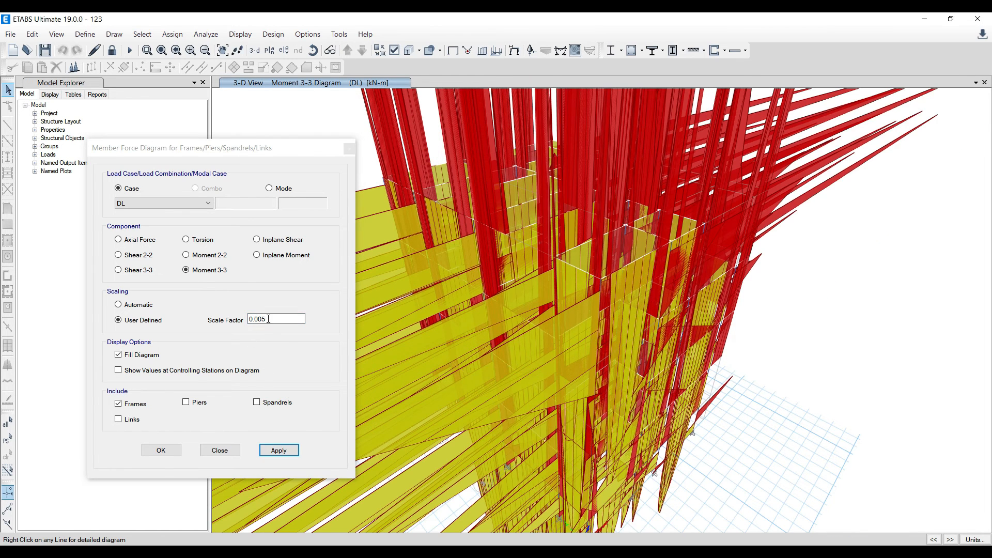
Set the moment diagram's scale factor to 0.00005, apply it and close the diagram settings.
left_click(263, 320)
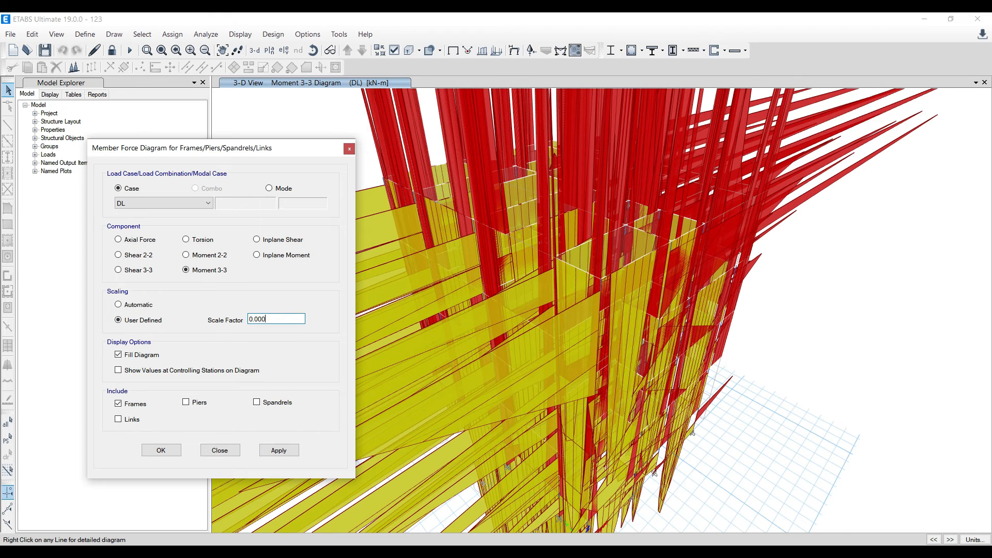
left_click(282, 448)
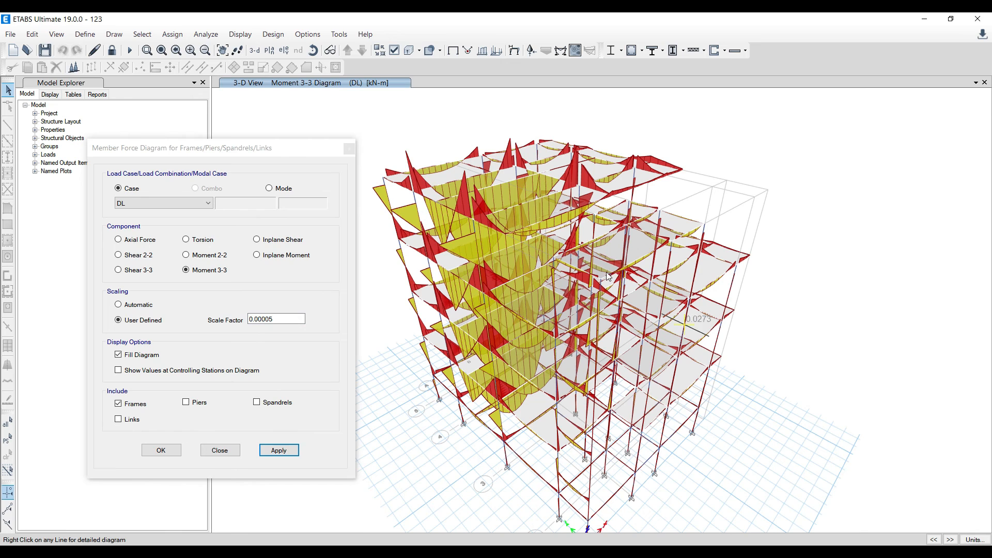
left_click(352, 151)
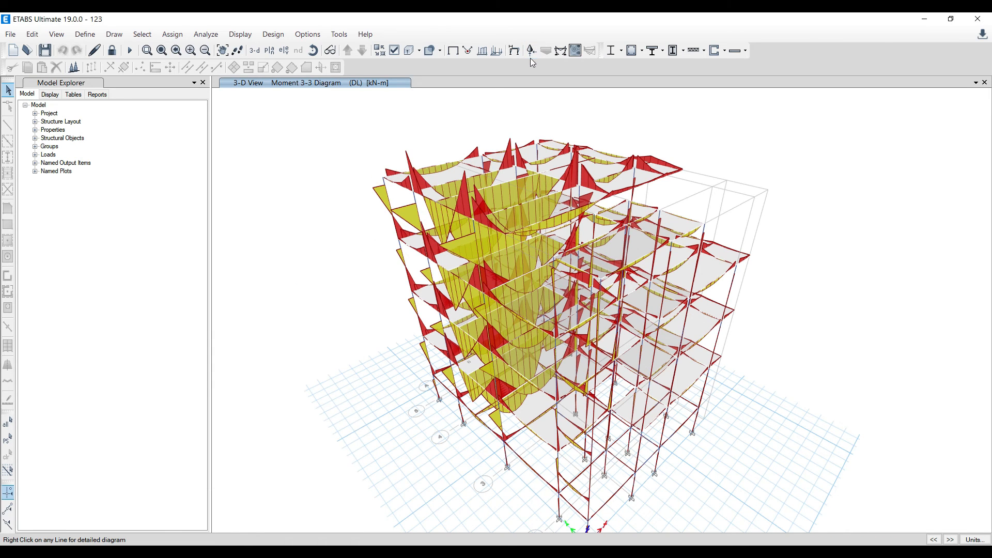
Unlock the model, discarding the analysis results.
left_click(112, 50)
left_click(512, 333)
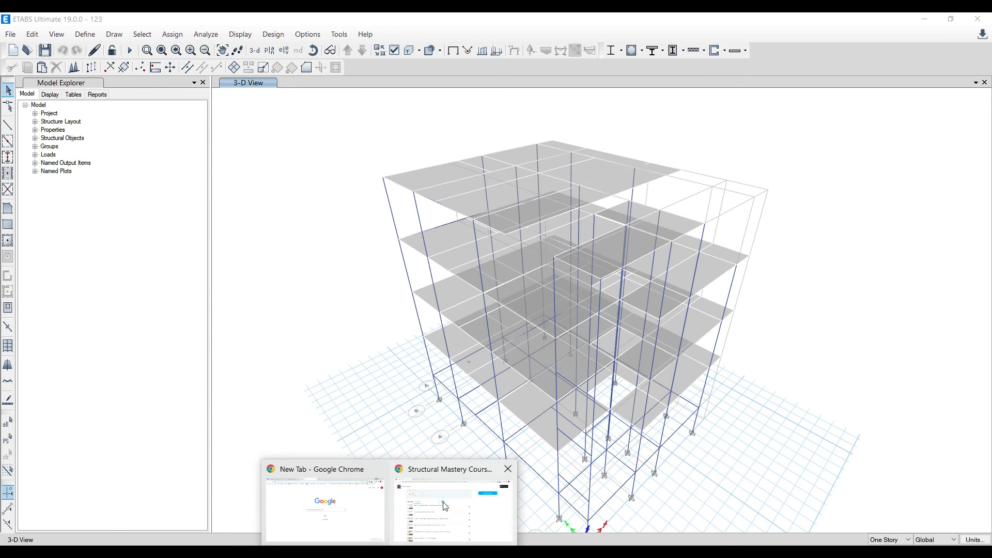
Switch to the Structural Mastery Course page in Chrome, reload it and open the course content list.
left_click(442, 504)
scroll(224, 292, "up", 8)
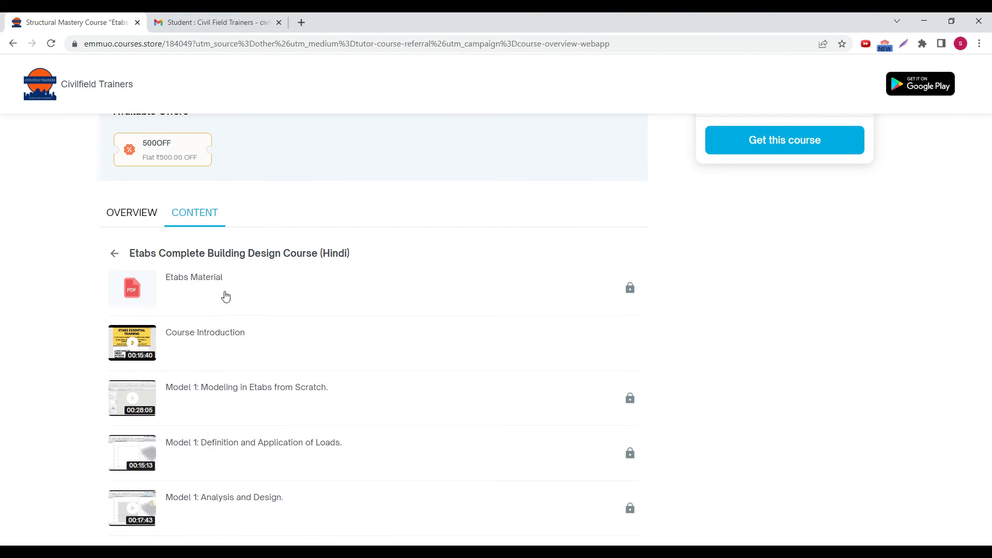
left_click(51, 43)
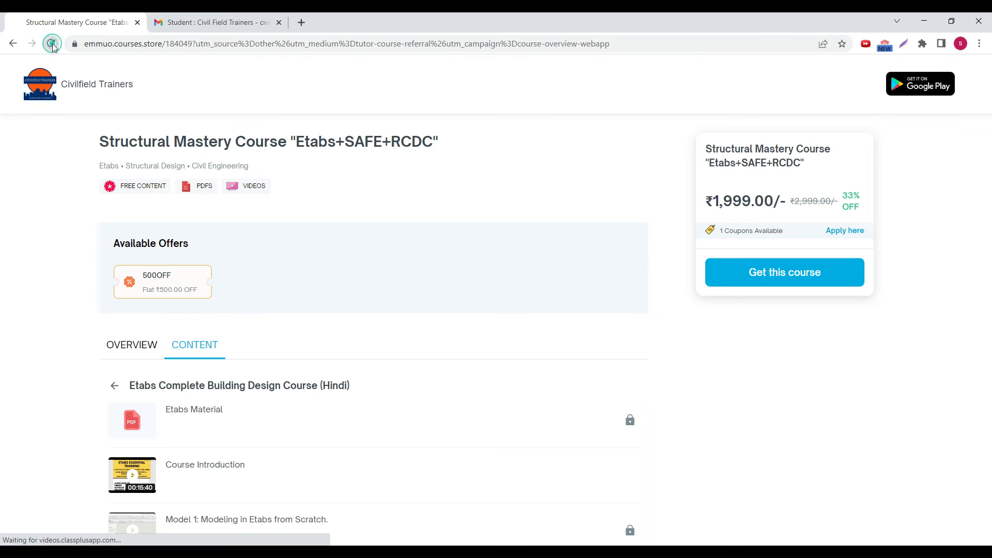
scroll(83, 238, "down", 5)
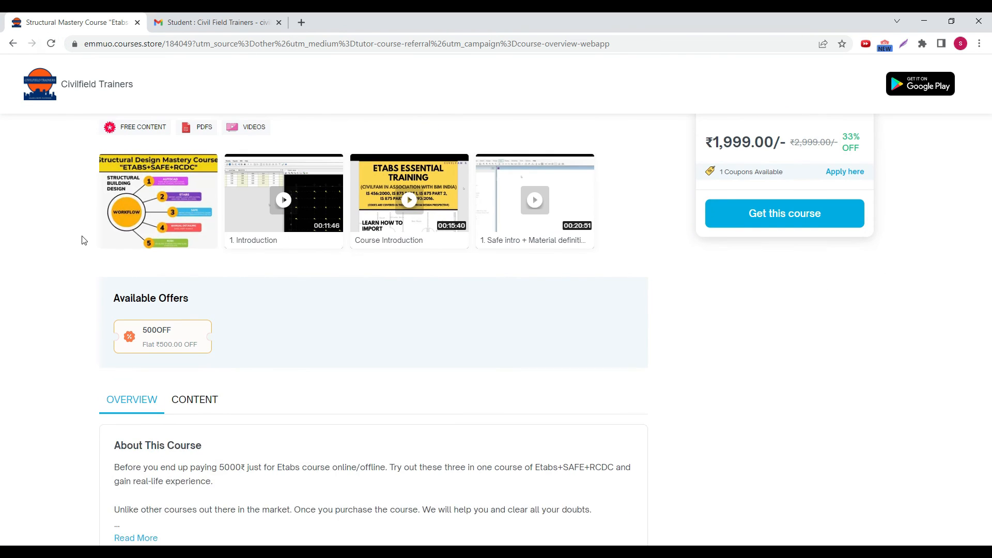
left_click(199, 151)
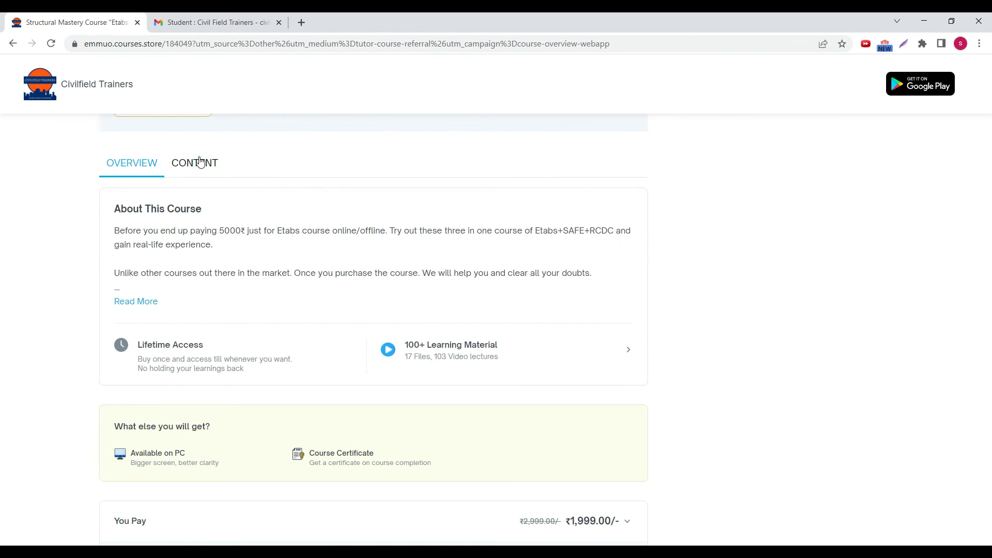
Open the Etabs Complete Building Design Course (Hindi) within the ETABS+SAFE (Basic-Advance) Level Course folder and look through its lecture list.
scroll(83, 270, "down", 3)
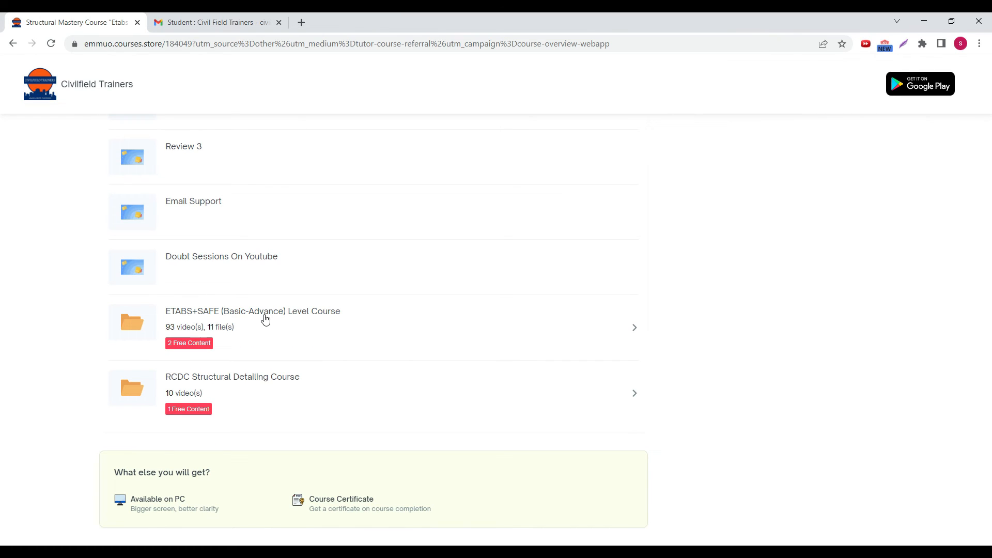
scroll(222, 404, "up", 2)
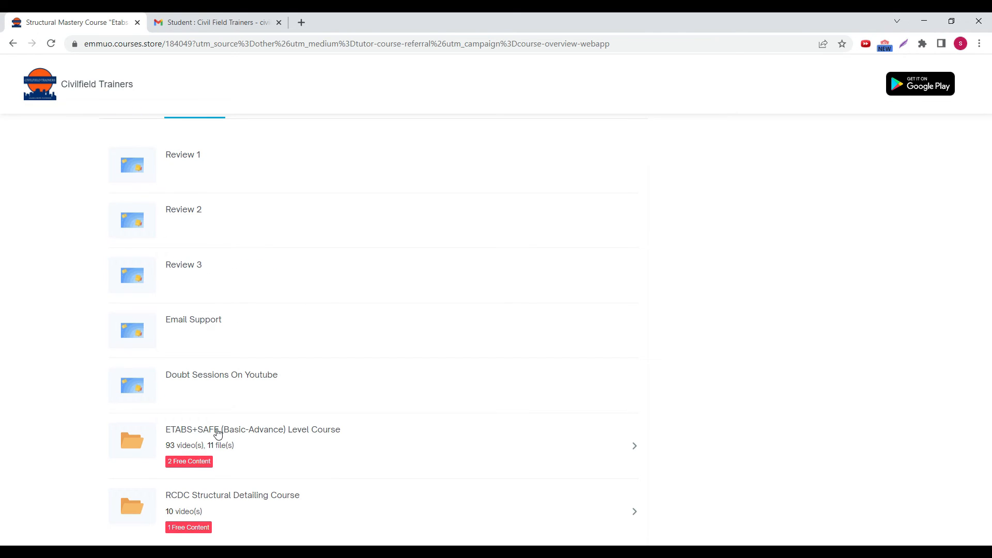
left_click(217, 433)
left_click(233, 178)
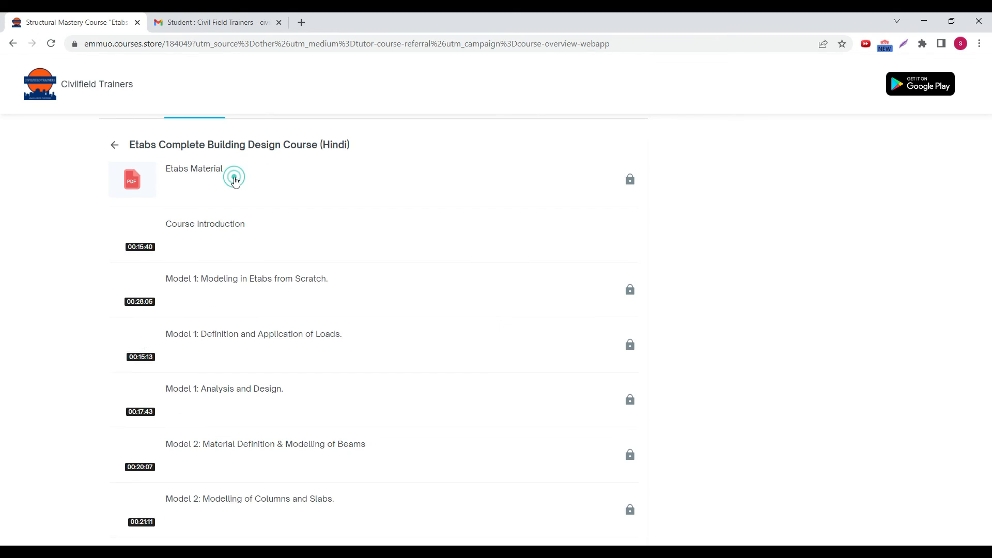
scroll(225, 243, "down", 2)
scroll(230, 203, "down", 10)
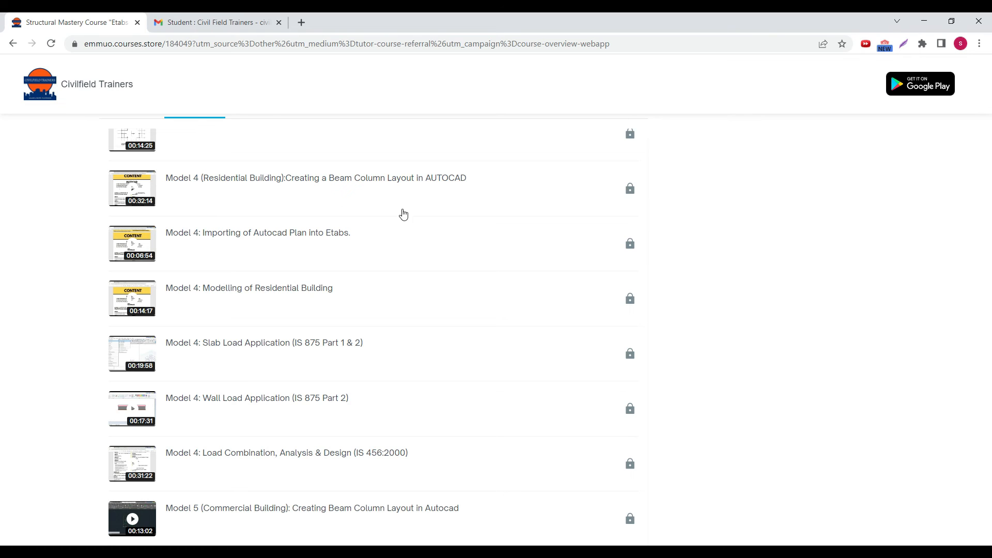
scroll(360, 252, "down", 8)
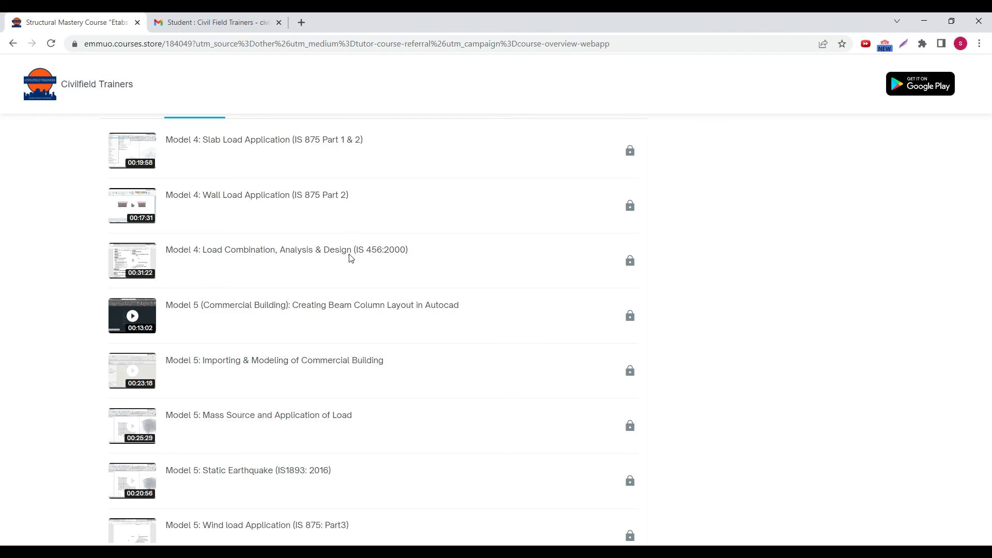
scroll(309, 340, "up", 20)
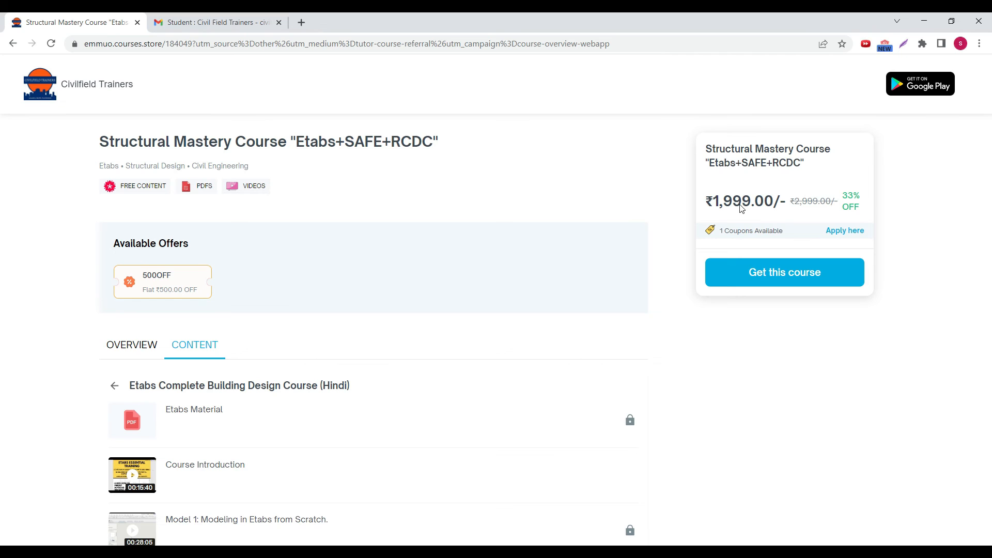
Apply the available 500OFF coupon to the Structural Mastery Course and dismiss the confirmation.
left_click(857, 234)
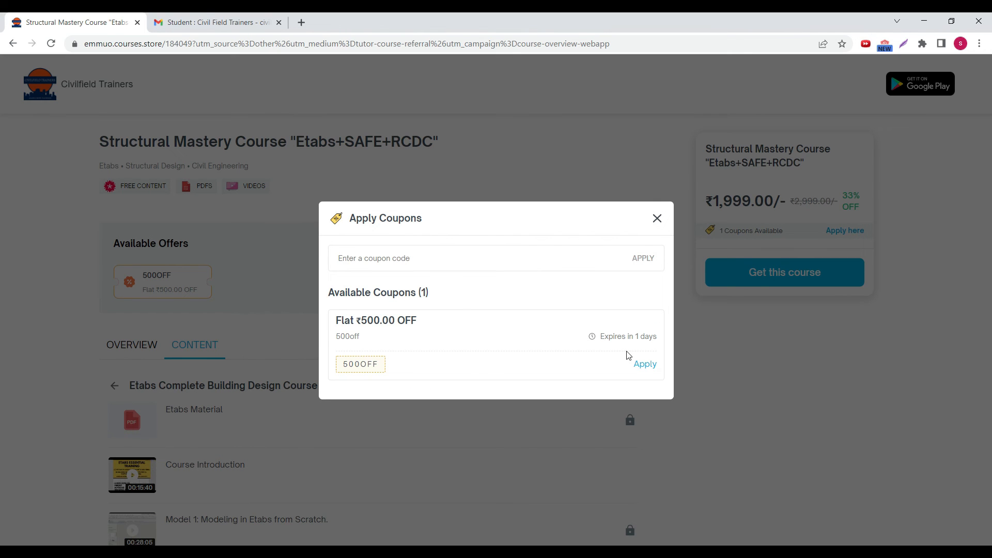
left_click(646, 365)
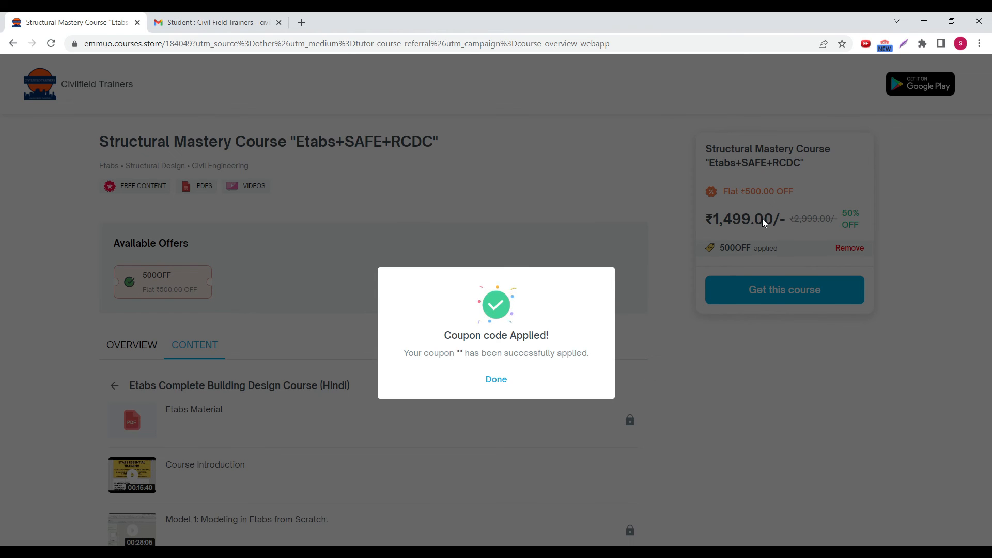
left_click(499, 381)
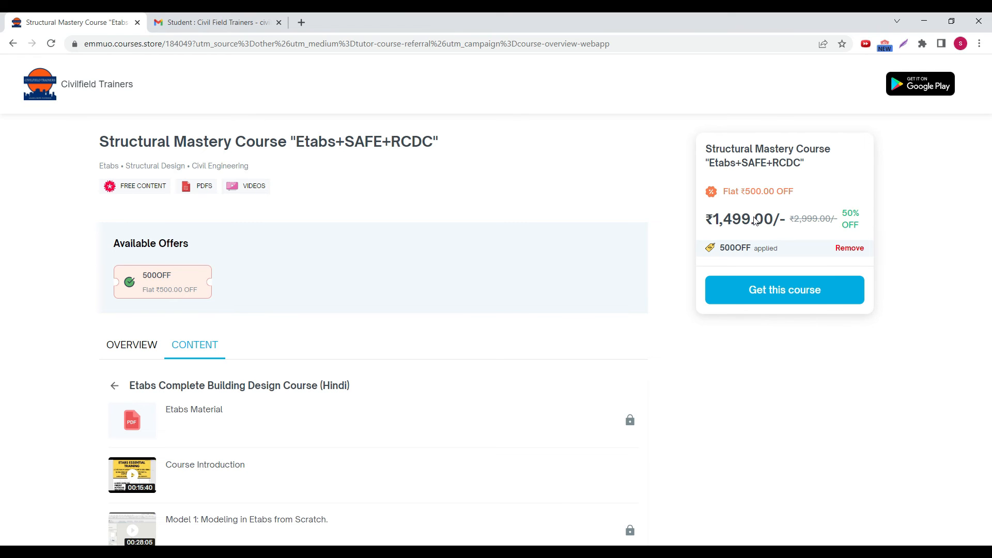
Reload the Structural Mastery Course page, look over its payment and creator details, and reopen the course content list.
left_click(50, 44)
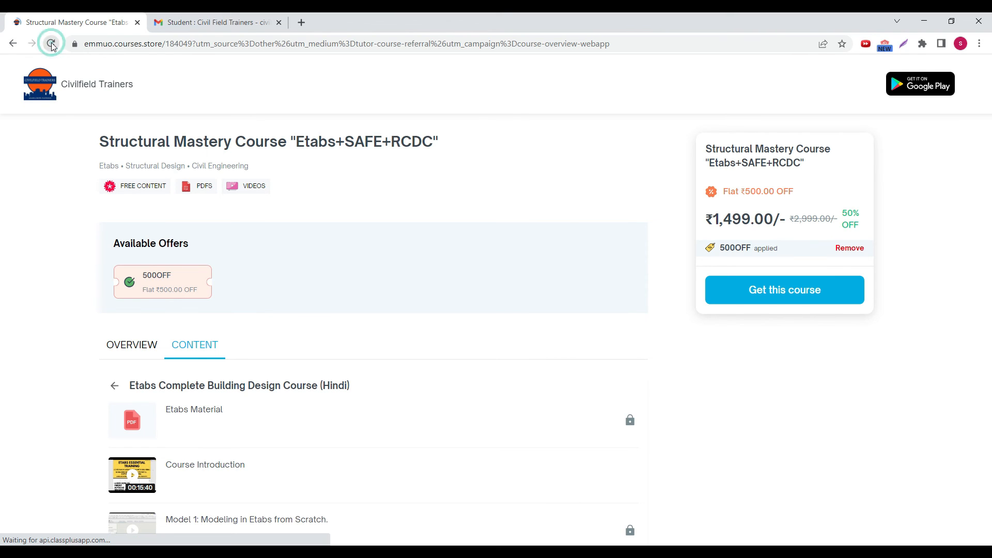
scroll(238, 231, "down", 3)
scroll(238, 230, "down", 5)
scroll(238, 231, "up", 10)
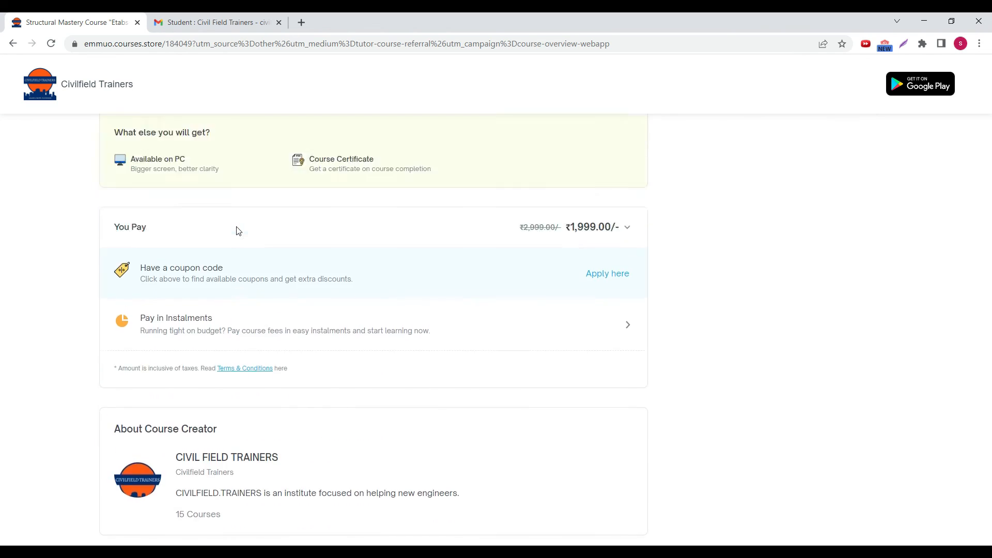
scroll(212, 248, "down", 5)
left_click(195, 222)
Switch to the Gmail tab, return to the inbox and open the "Student : Civil Field Trainers" thread.
left_click(214, 19)
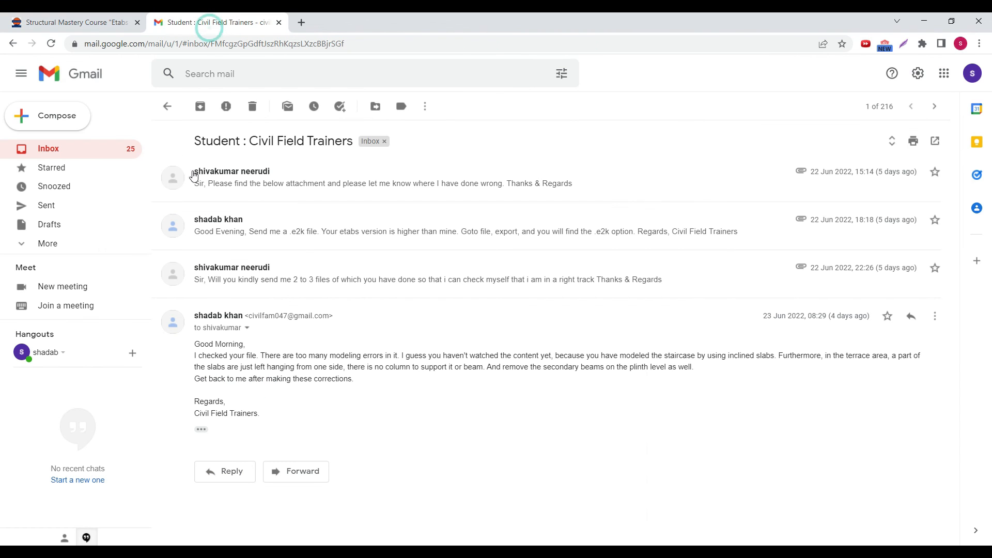
left_click(77, 153)
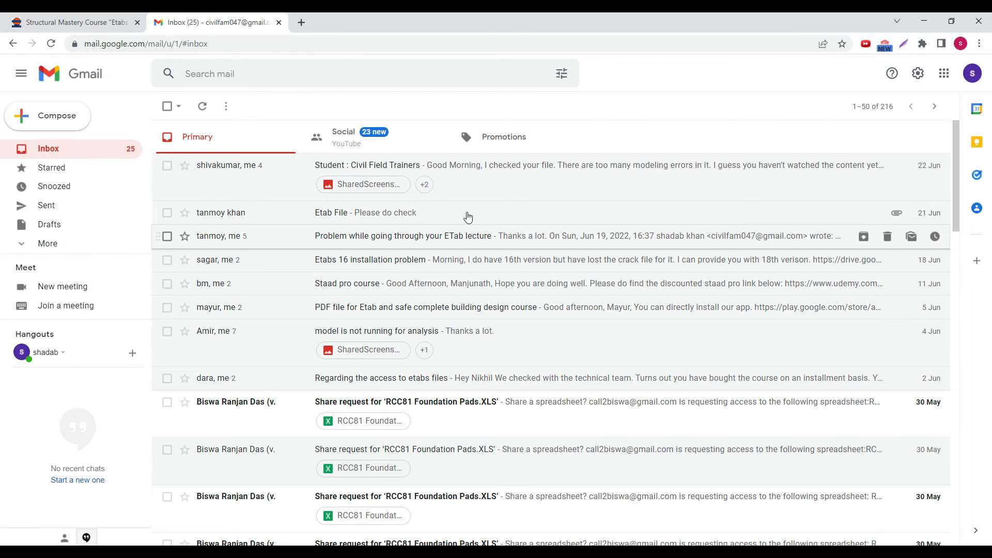
left_click(483, 196)
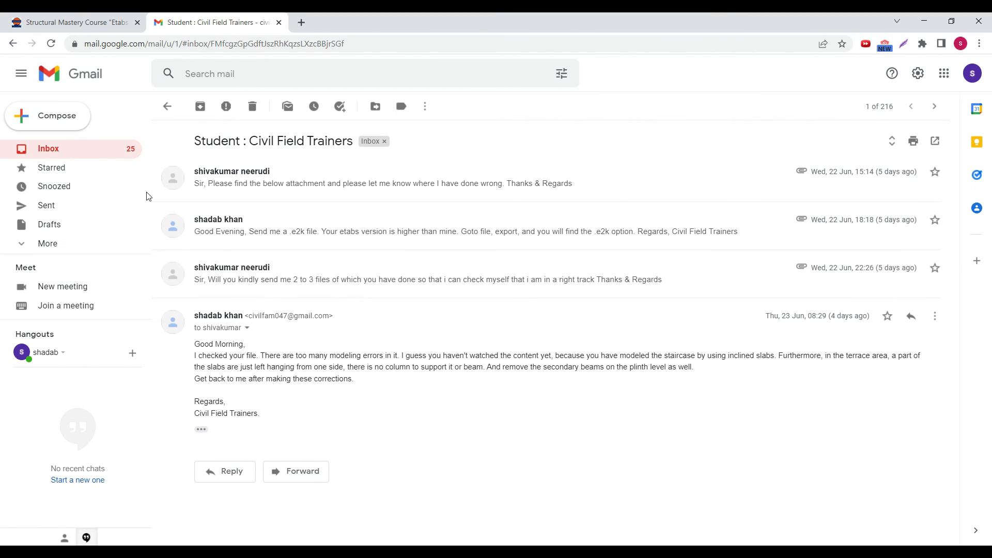
Return to the Structural Mastery Course tab and review the content list through the bonus item and the course price.
left_click(55, 22)
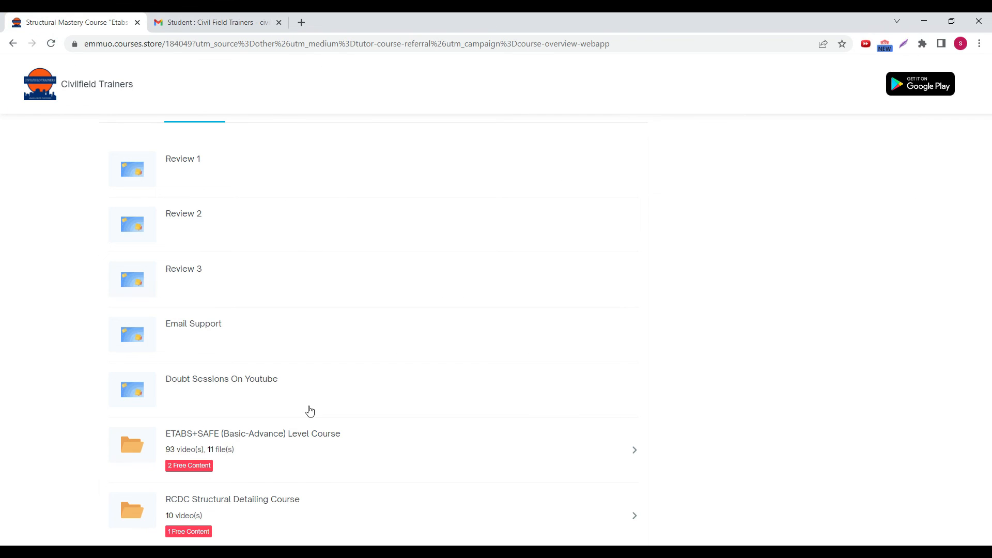
scroll(311, 405, "down", 3)
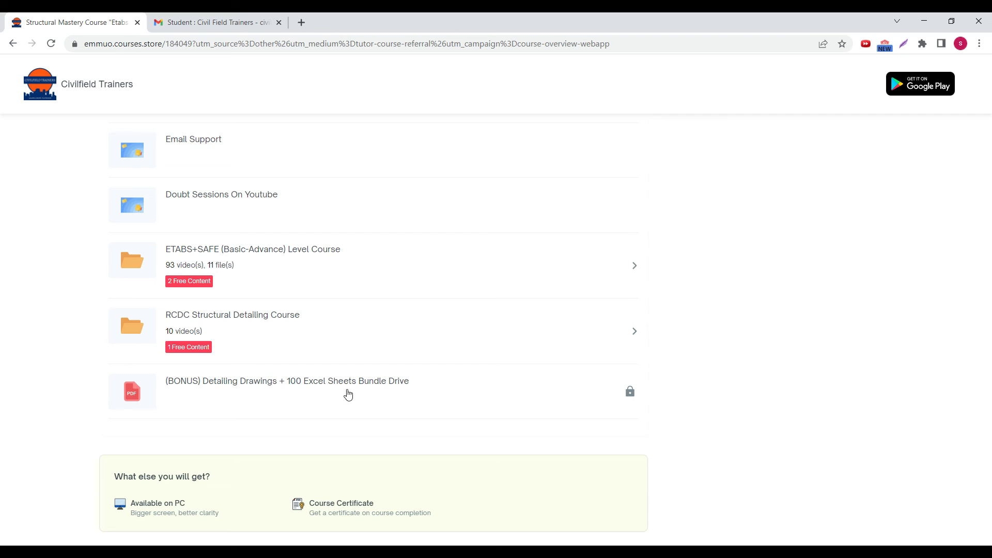
scroll(348, 394, "up", 8)
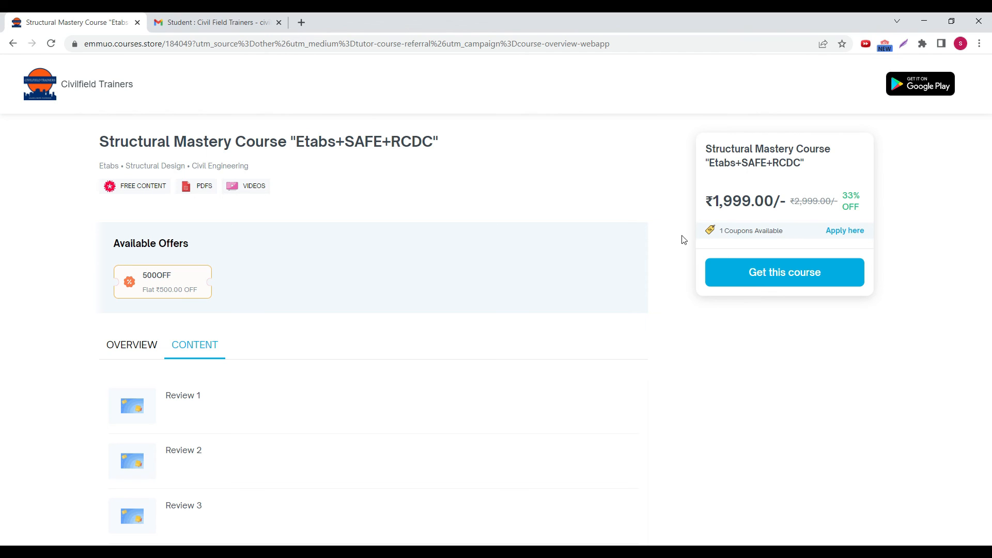
Switch to ETABS, add a second 3-D view window and change the original view to the Pent House plan.
left_click(390, 553)
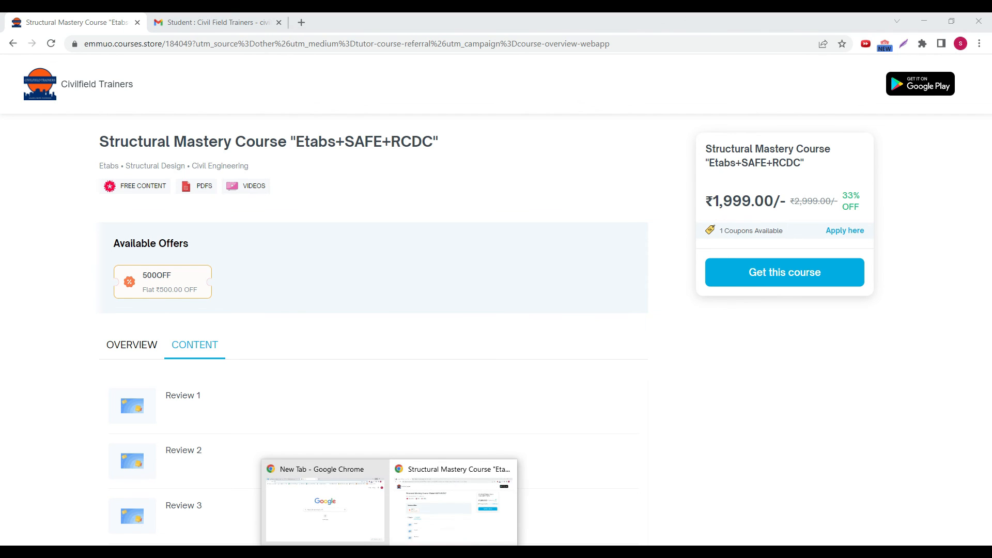
left_click(439, 553)
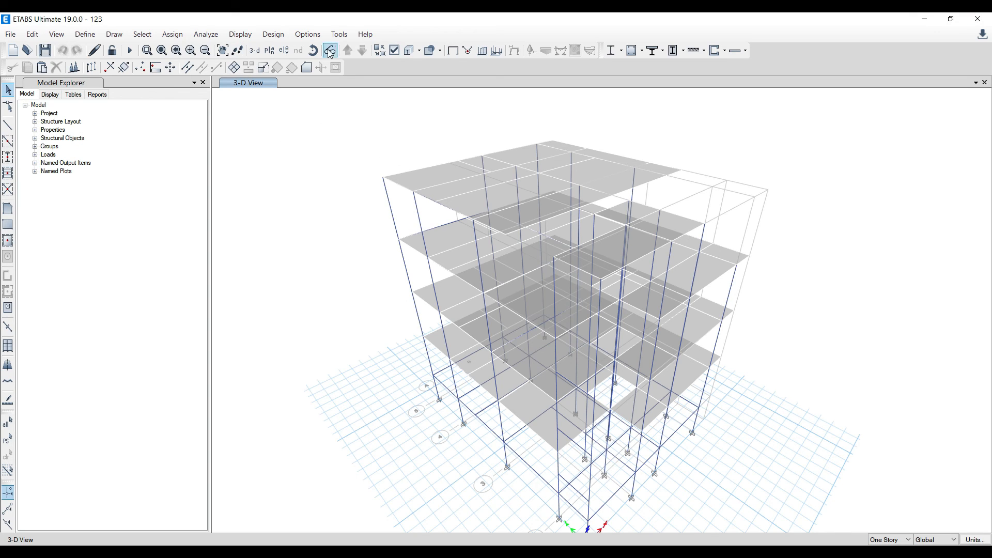
left_click(274, 51)
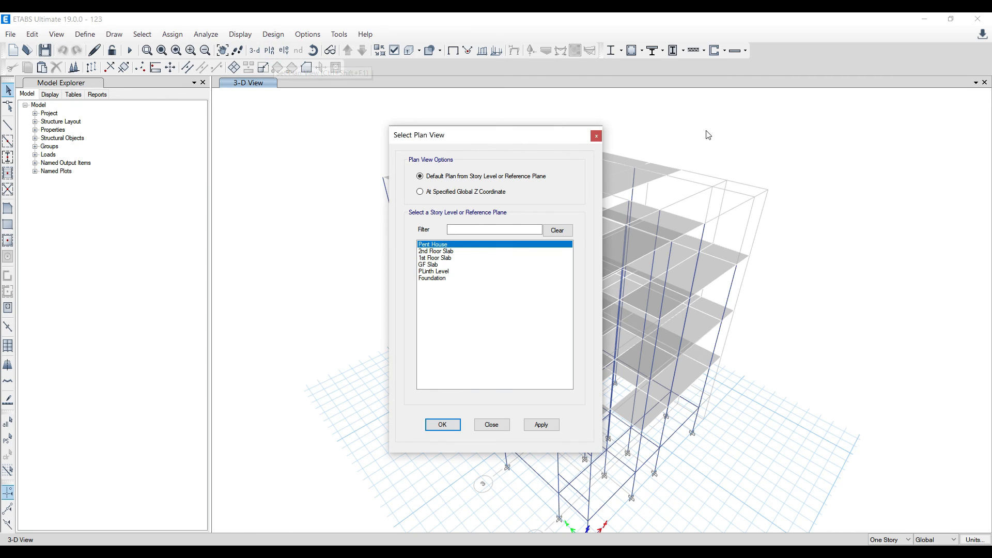
left_click(596, 137)
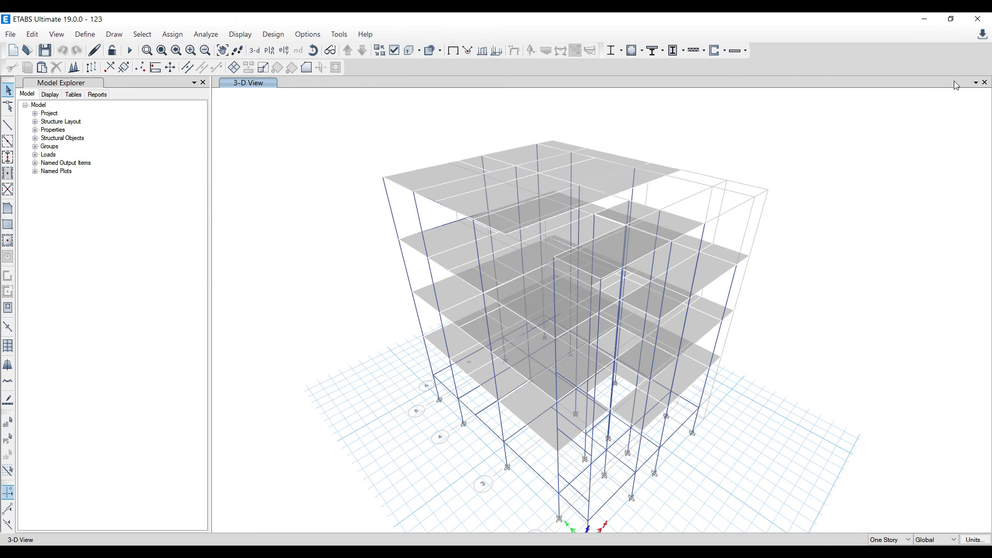
left_click(975, 83)
left_click(948, 105)
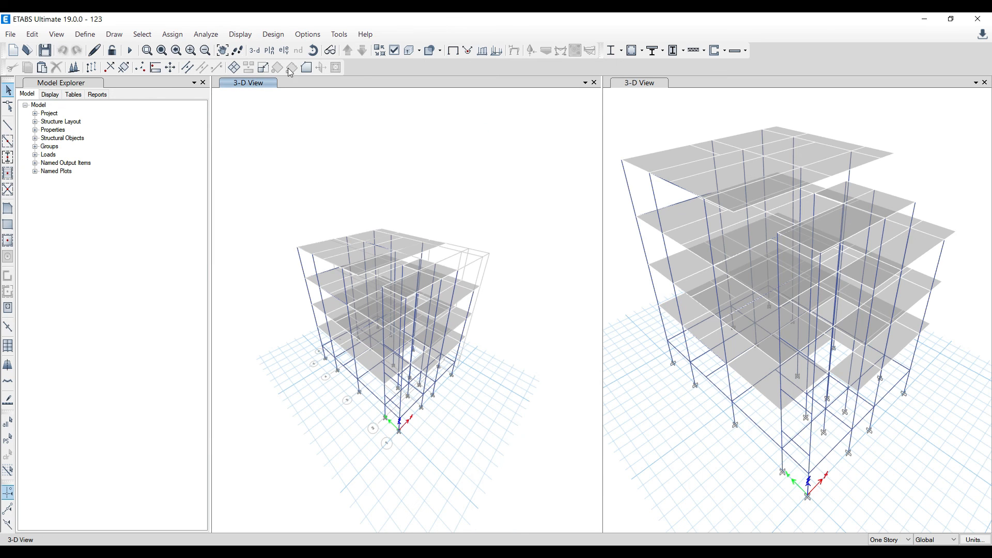
left_click(270, 52)
left_click(541, 424)
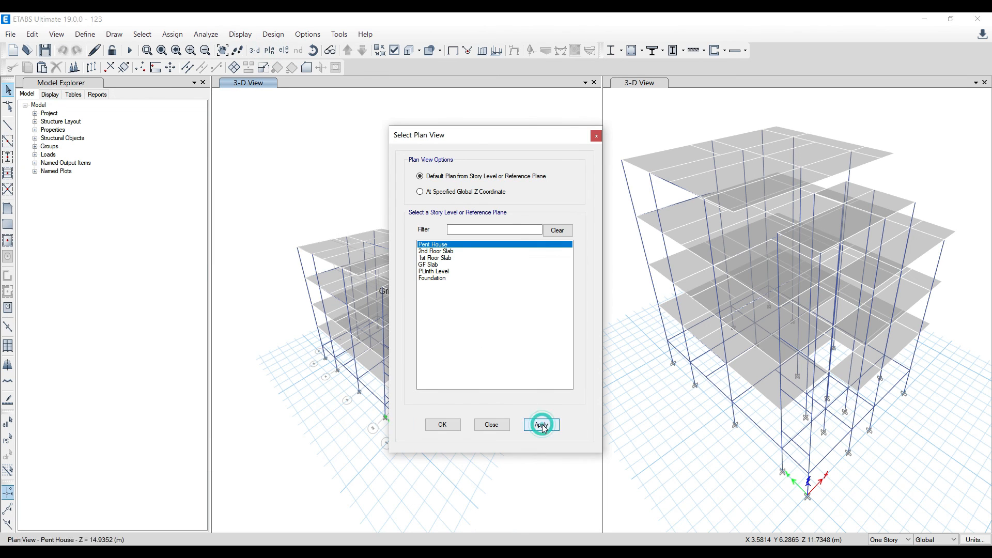
left_click(443, 425)
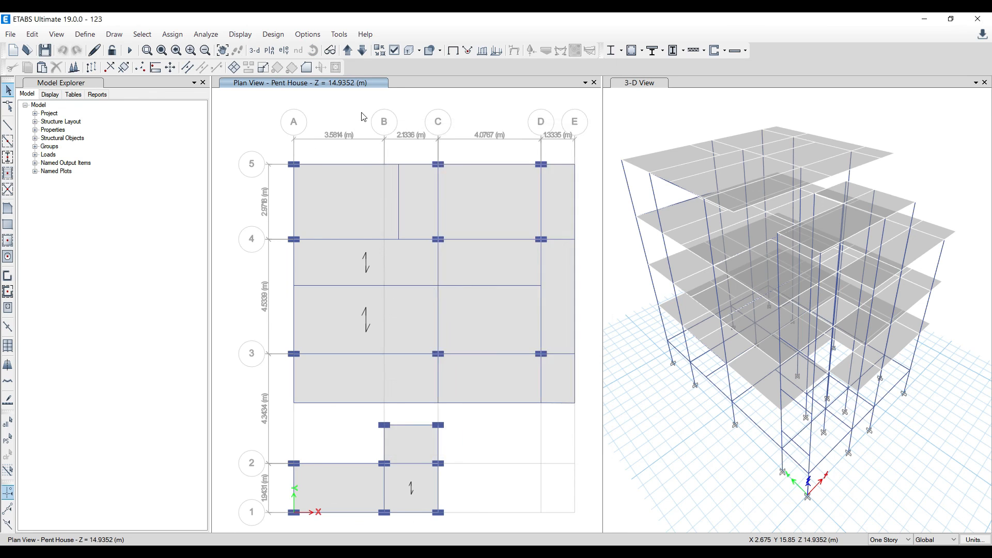
Inspect the geometry and section assignments of the Pent House edge beam between grids A and C below grid 3, then clear the selection.
scroll(331, 273, "up", 4)
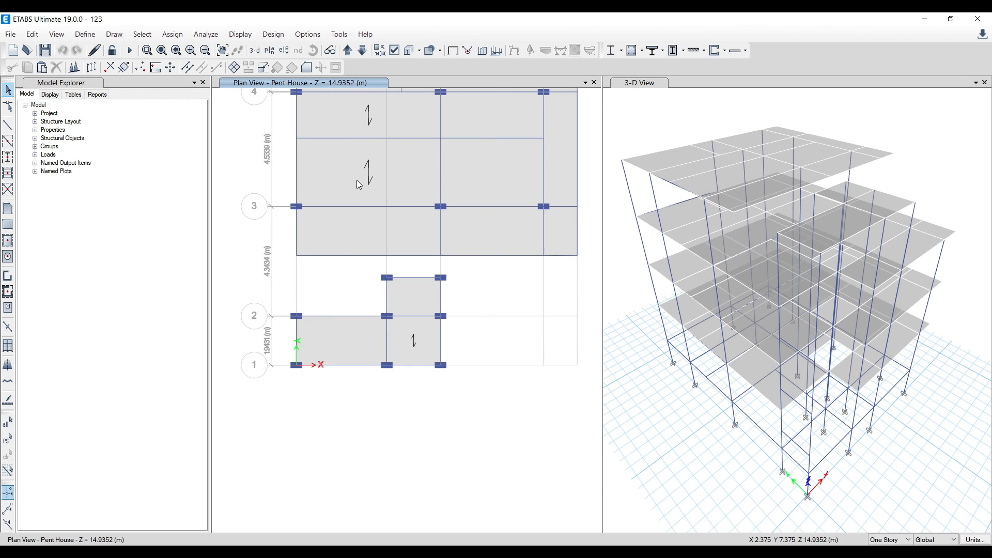
scroll(334, 254, "down", 5)
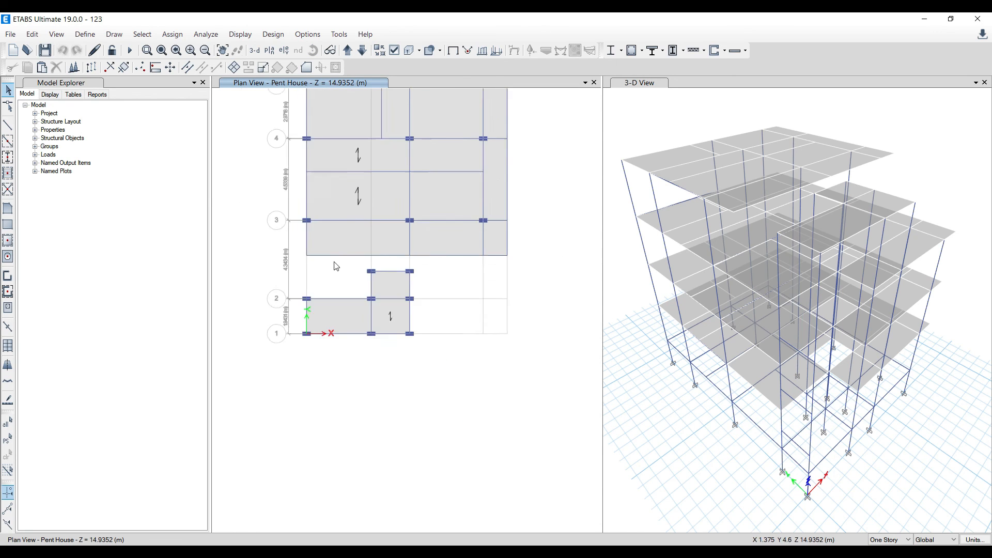
scroll(336, 217, "up", 4)
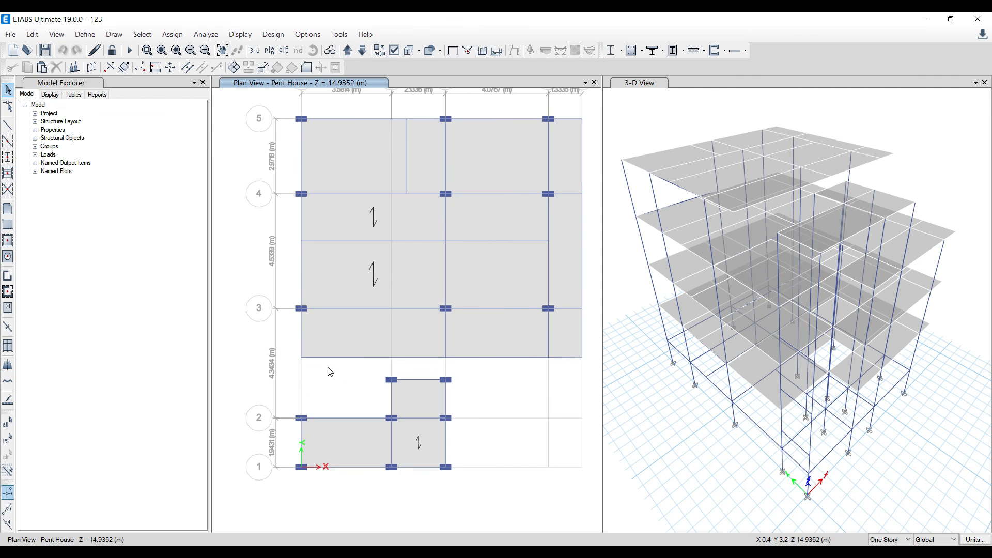
left_click(360, 357)
right_click(361, 359)
left_click(420, 176)
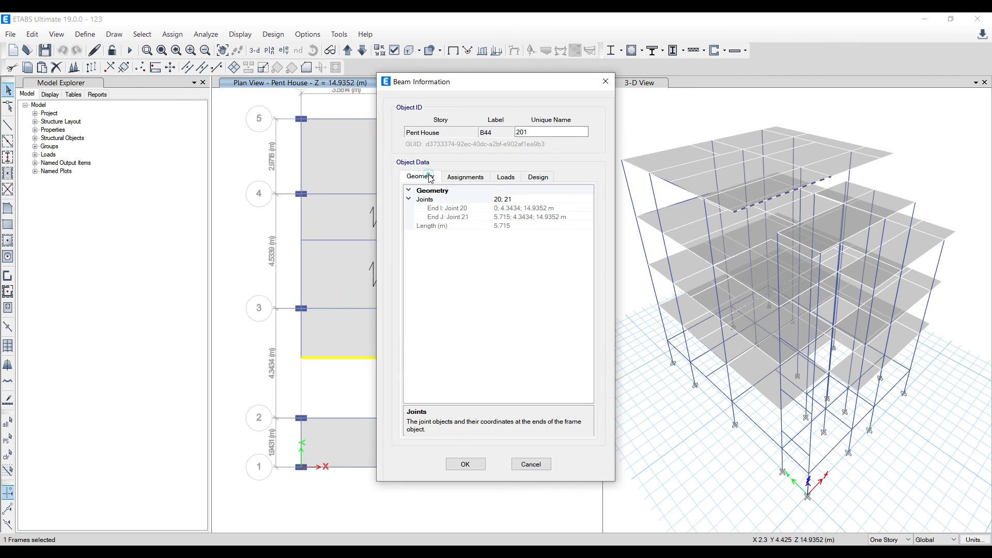
left_click(606, 89)
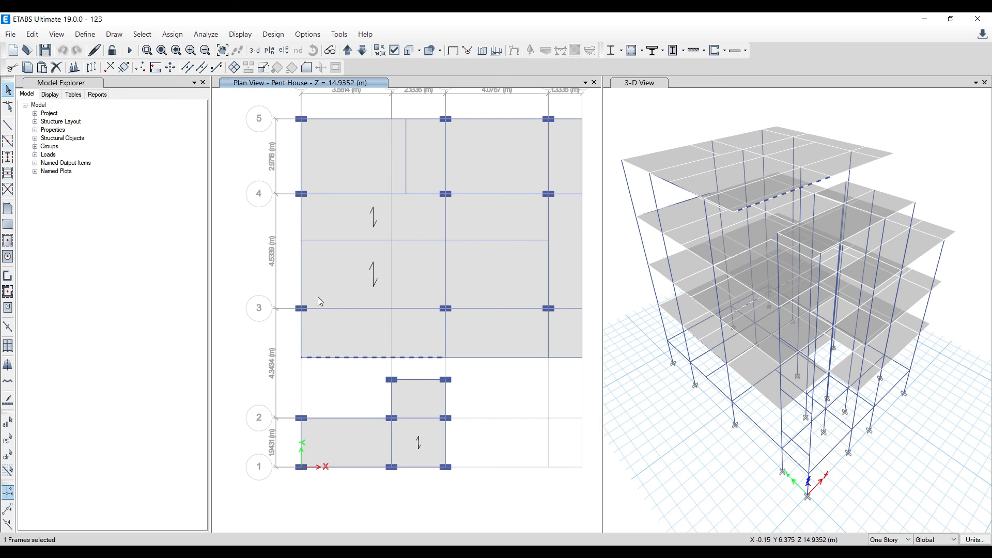
right_click(332, 358)
left_click(461, 180)
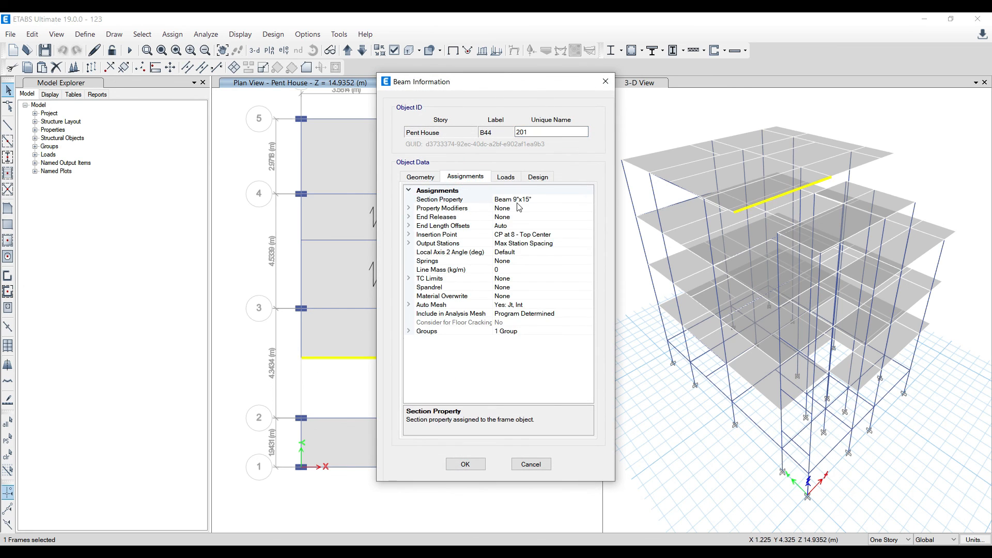
left_click(606, 81)
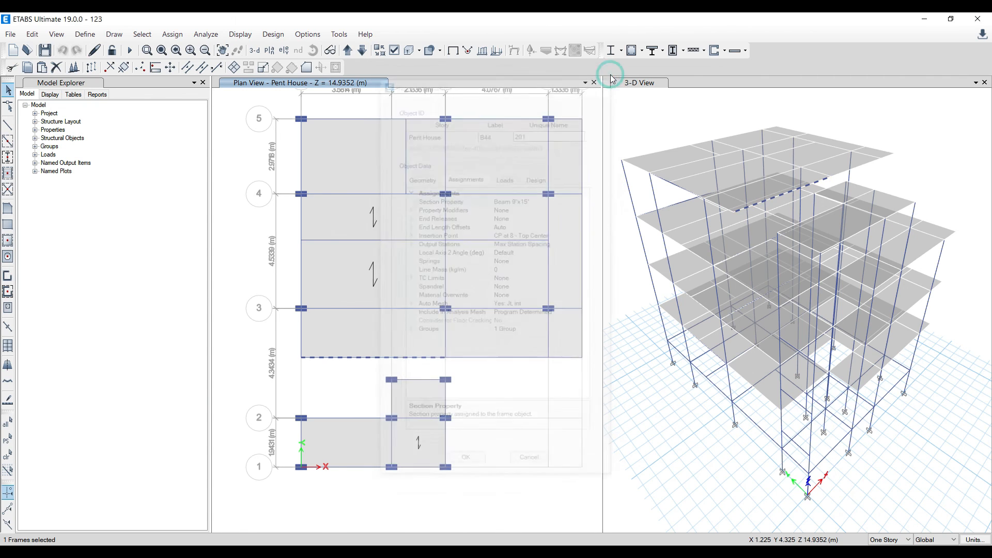
left_click(338, 364)
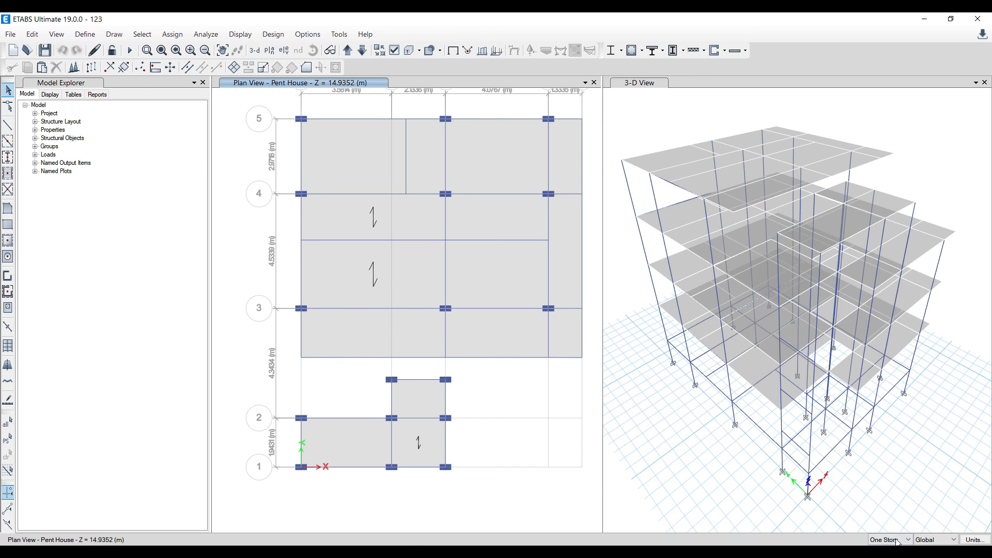
Reshape the cantilever beam on grid A in the Pent House plan, extending its free end from below grid 3 to the grid 2 column.
left_click(7, 106)
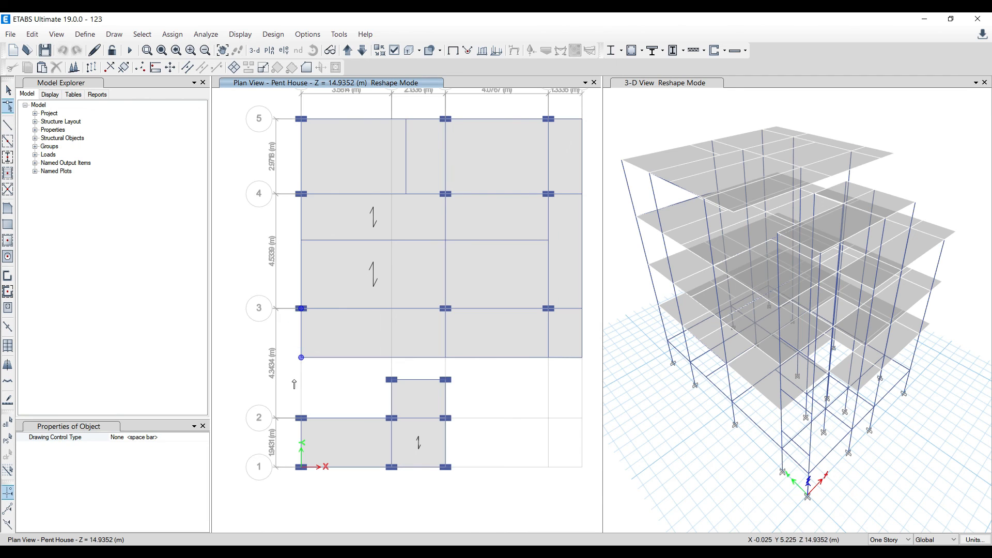
scroll(293, 388, "up", 2)
left_click_drag(309, 328, 309, 446)
scroll(284, 376, "down", 2)
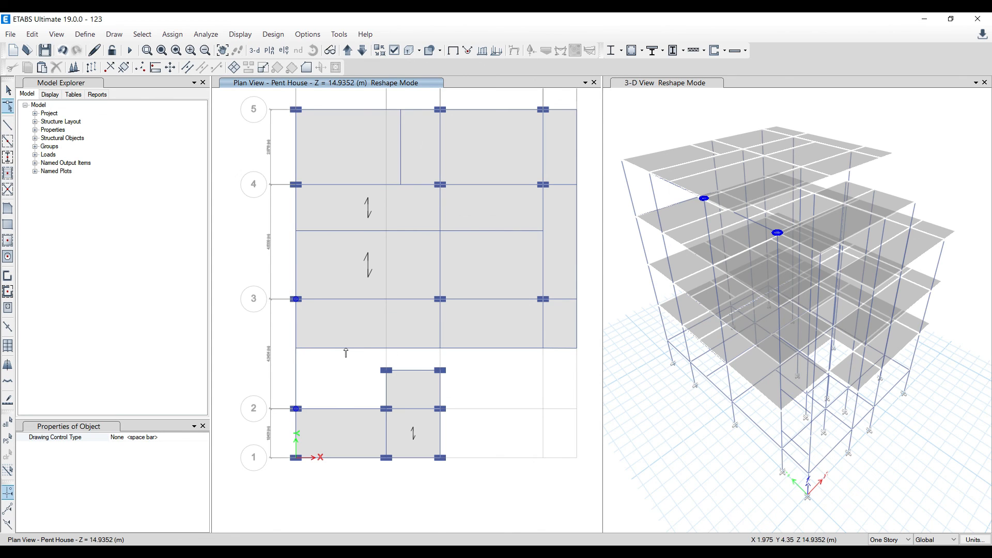
scroll(407, 352, "up", 4)
left_click(503, 321)
left_click_drag(503, 347, 503, 438)
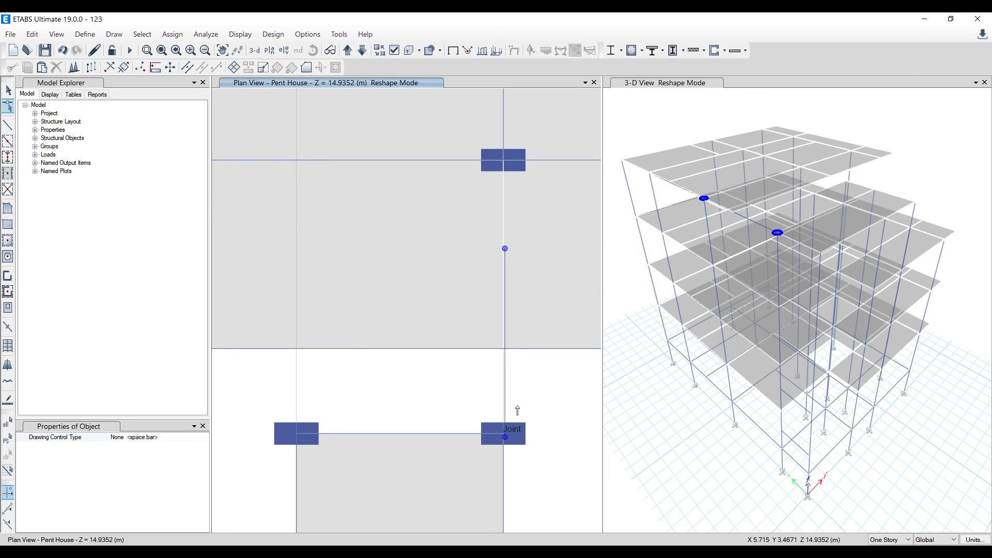
key("ctrl+z")
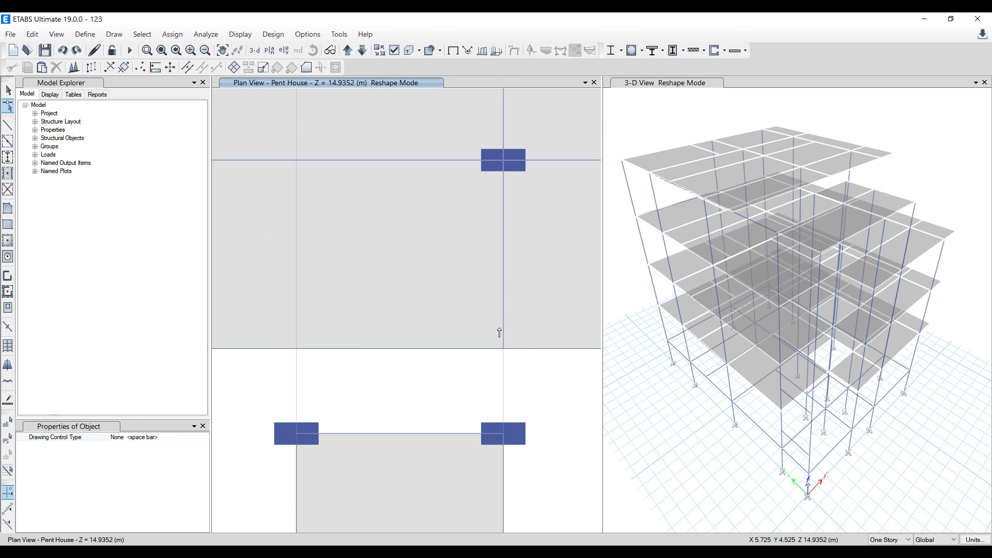
Reshape the cantilever beam on grid C in the Pent House plan, extending its free end to the column between grids 2 and 3.
left_click_drag(503, 337, 504, 435)
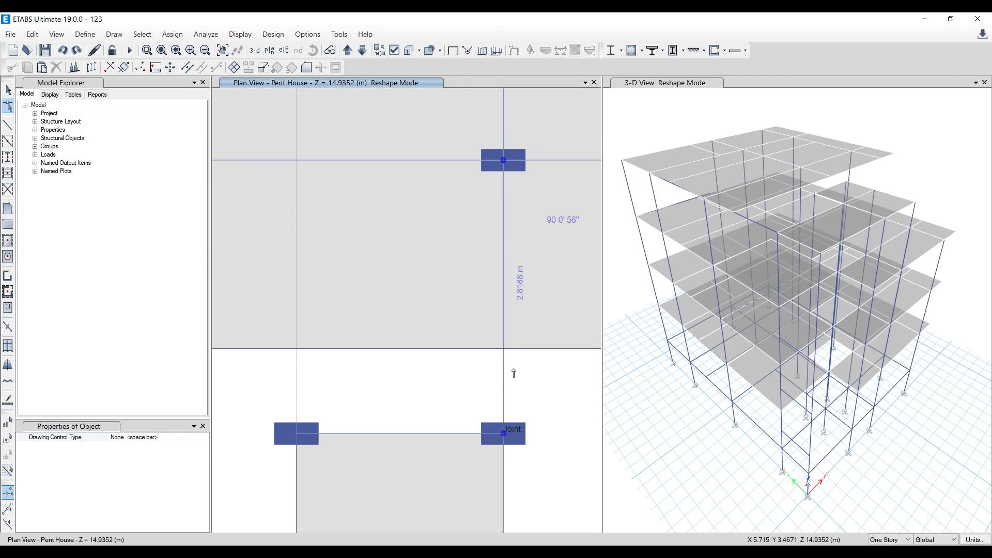
scroll(510, 371, "down", 3)
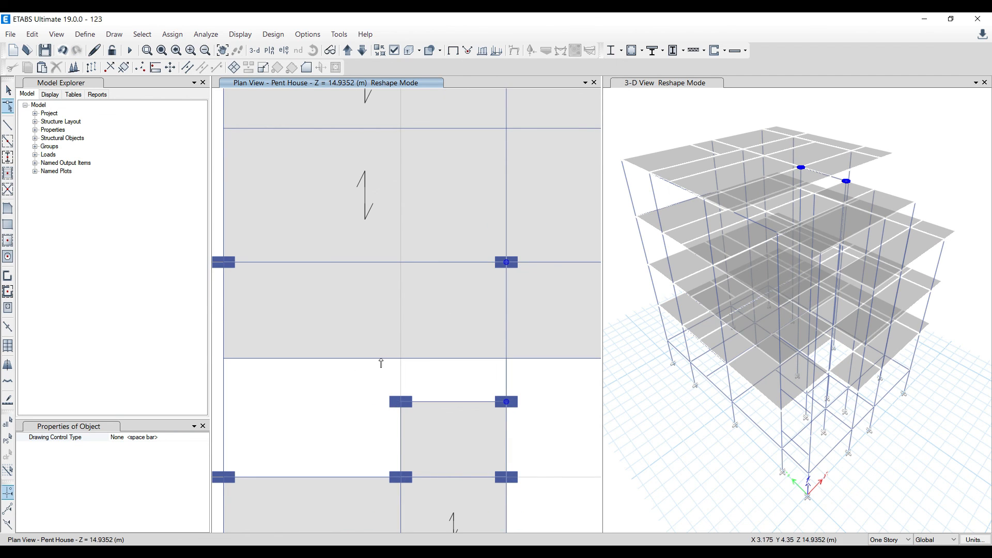
key("Escape")
scroll(387, 287, "down", 3)
scroll(436, 438, "up", 3)
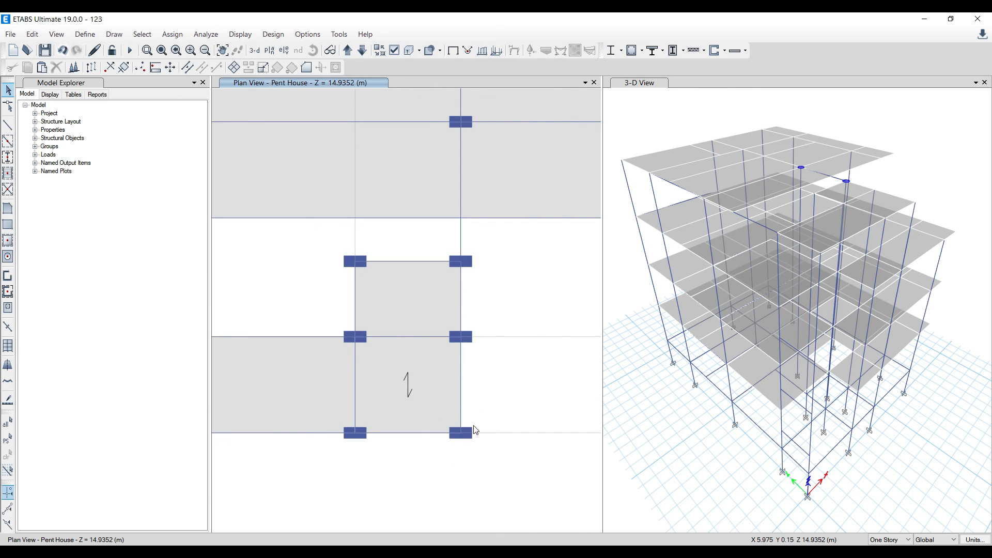
scroll(475, 430, "down", 3)
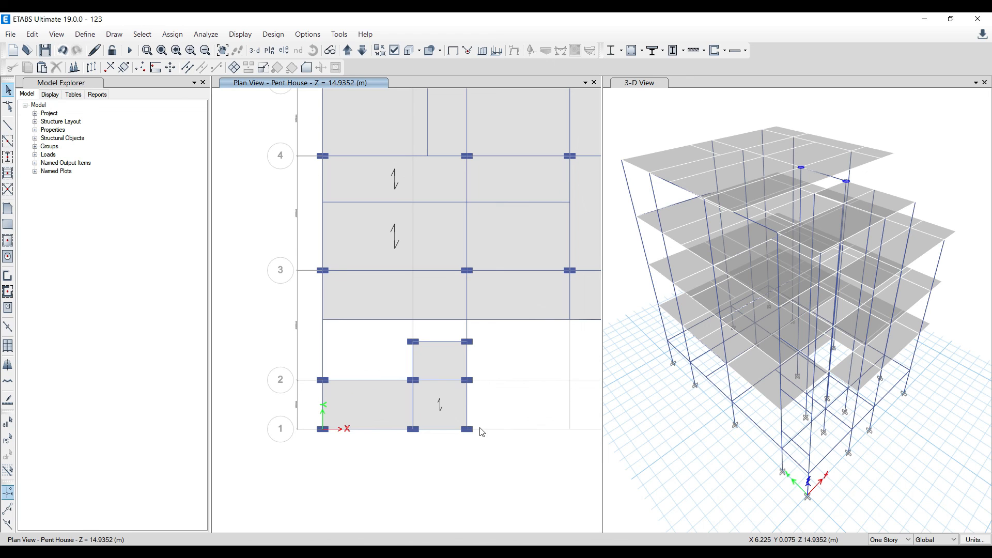
Refresh the 3-D view and display the building's frame members with extruded sections.
left_click(683, 421)
left_click(313, 50)
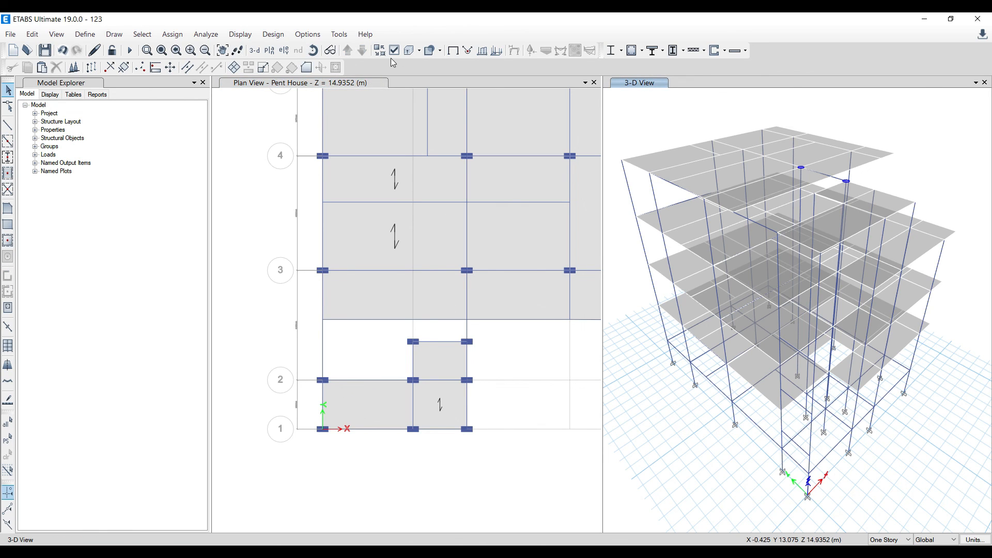
left_click(405, 51)
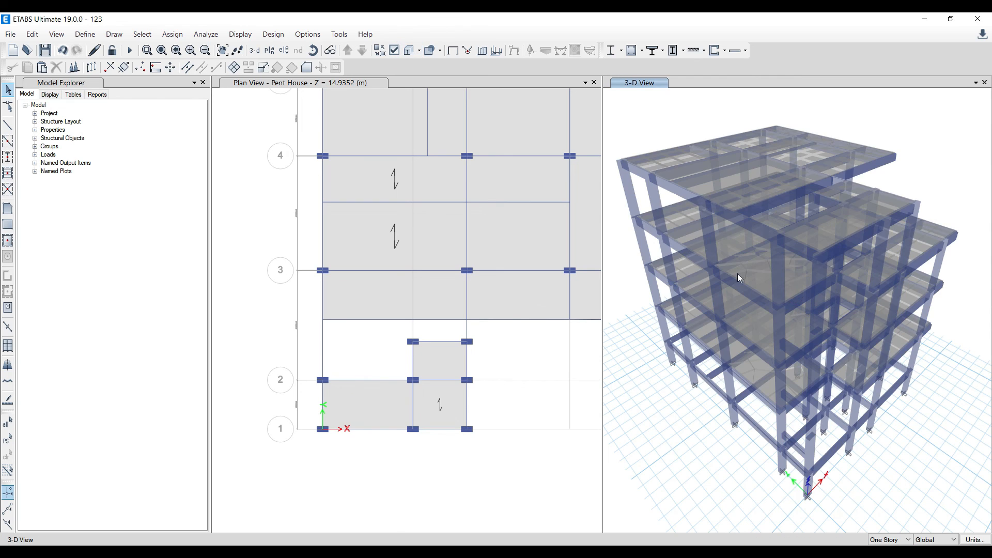
Examine the extruded building from several angles and the Pent House plan, checking the extended beams on grids A and C.
left_click_drag(900, 442, 794, 309)
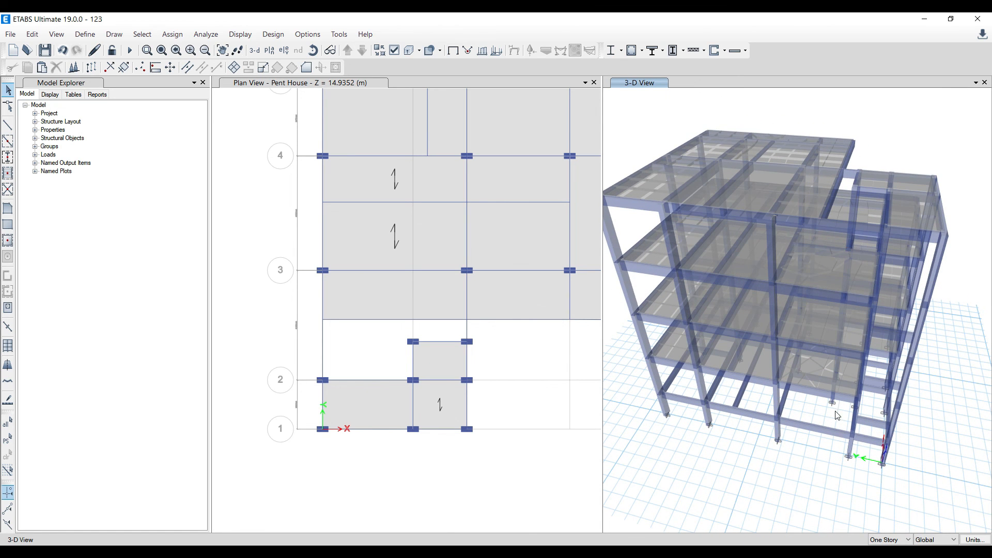
left_click_drag(811, 487, 770, 508)
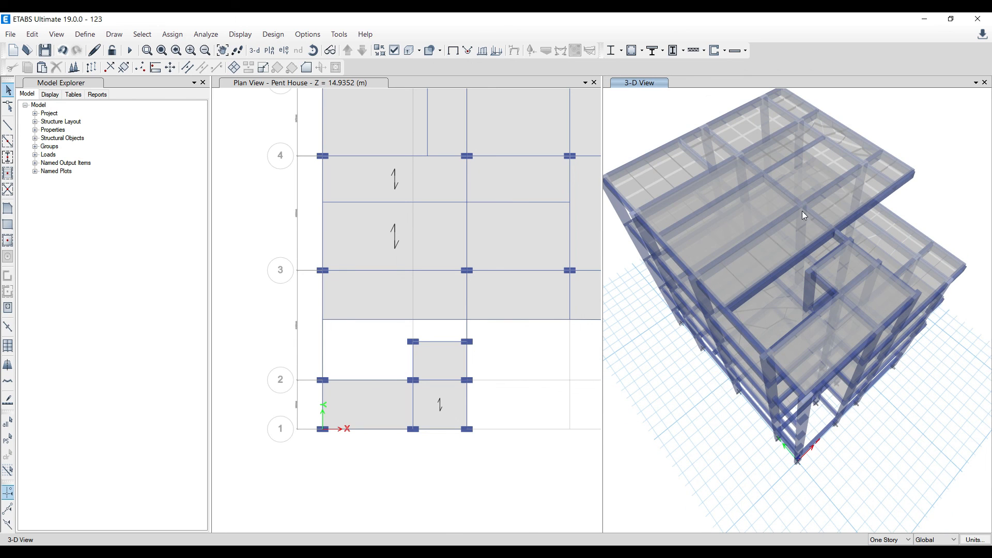
scroll(951, 407, "down", 8)
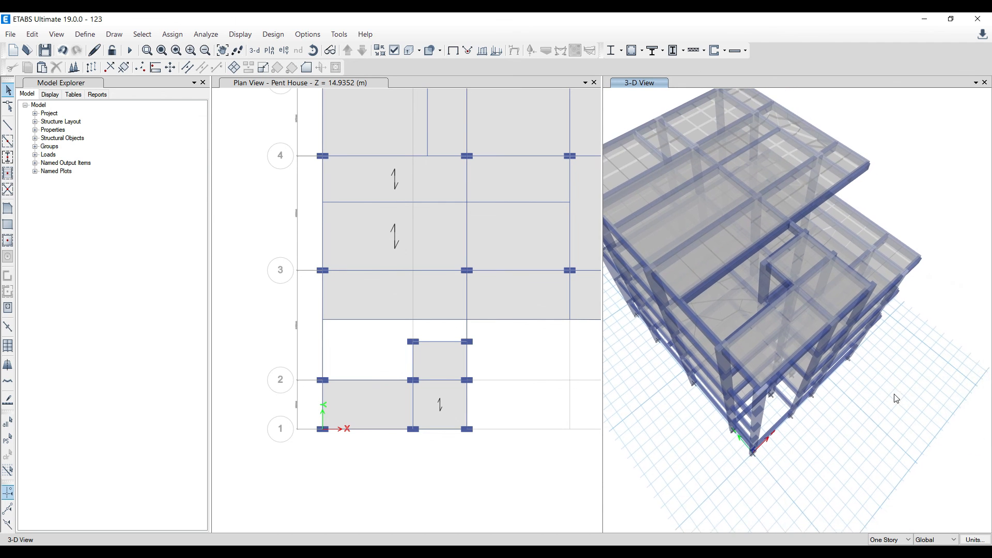
scroll(882, 357, "up", 10)
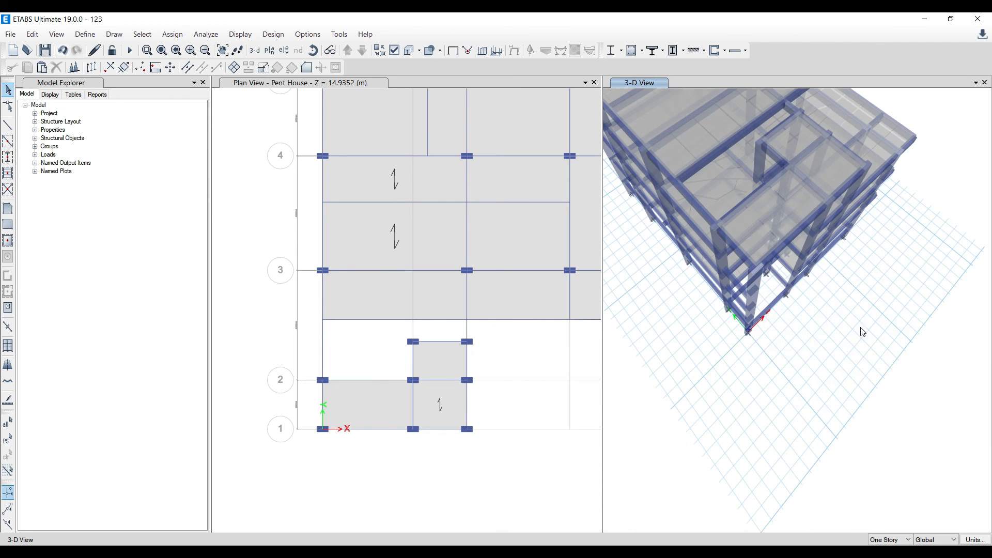
scroll(810, 295, "down", 8)
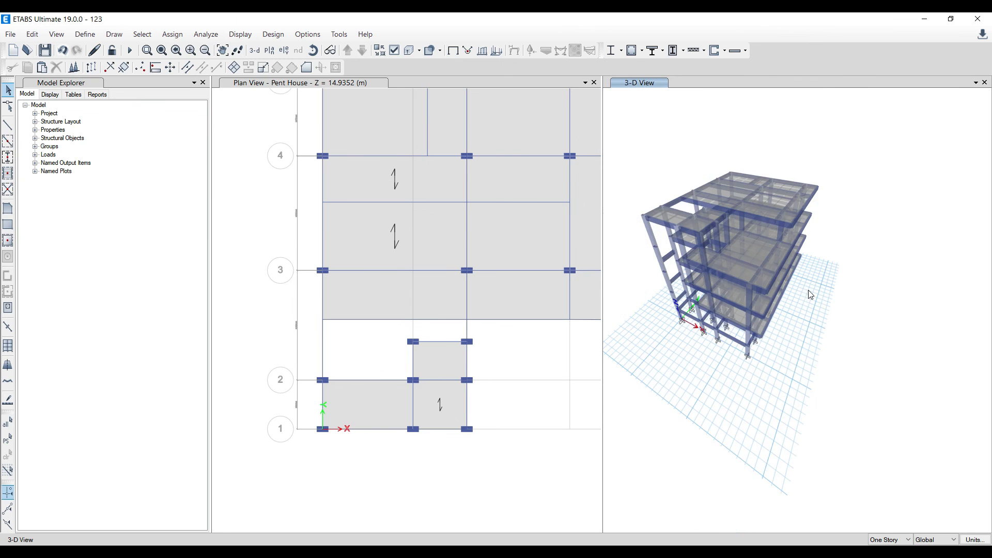
scroll(820, 283, "up", 9)
scroll(732, 376, "down", 4)
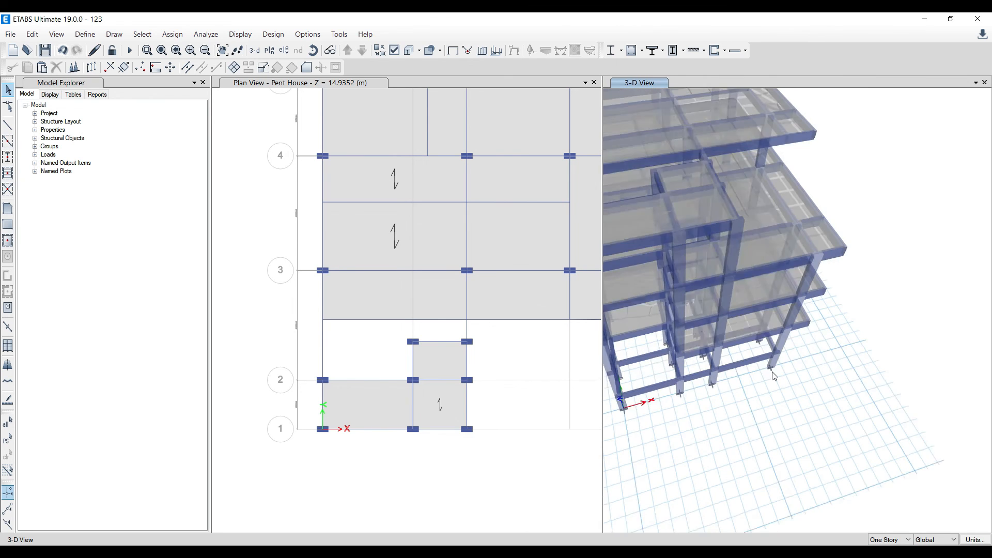
scroll(763, 163, "up", 6)
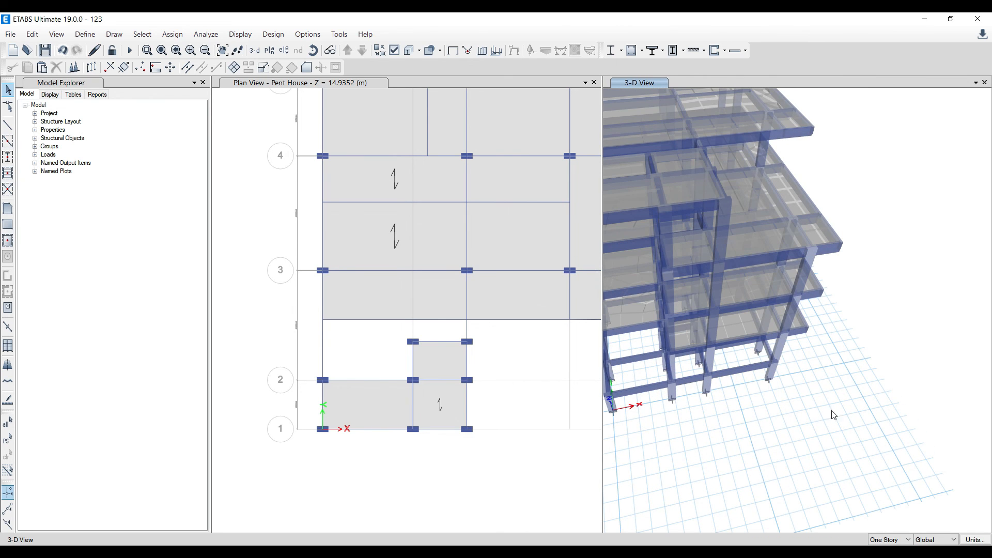
scroll(802, 443, "down", 5)
middle_click_drag(748, 443, 768, 472, "shift")
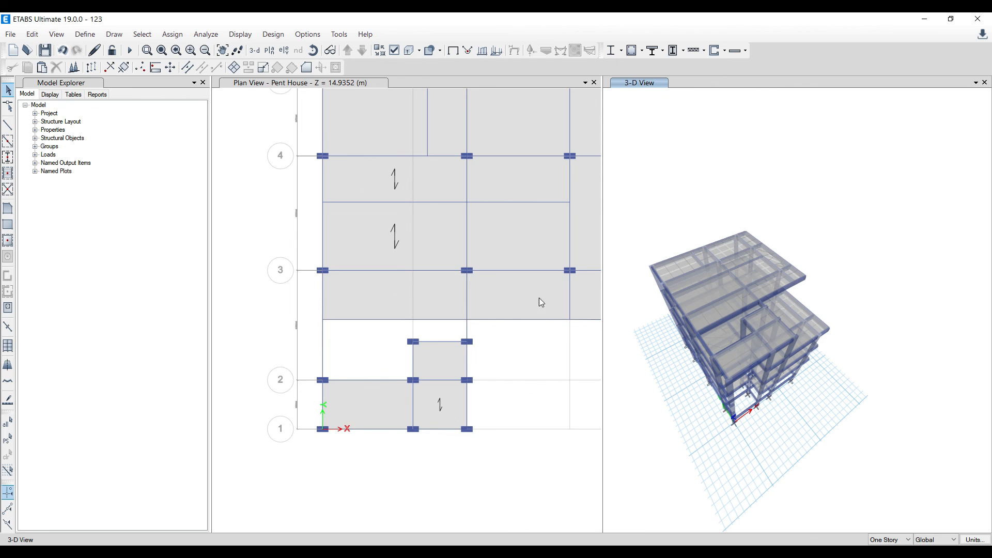
scroll(354, 336, "down", 3)
scroll(356, 338, "up", 3)
scroll(354, 338, "down", 3)
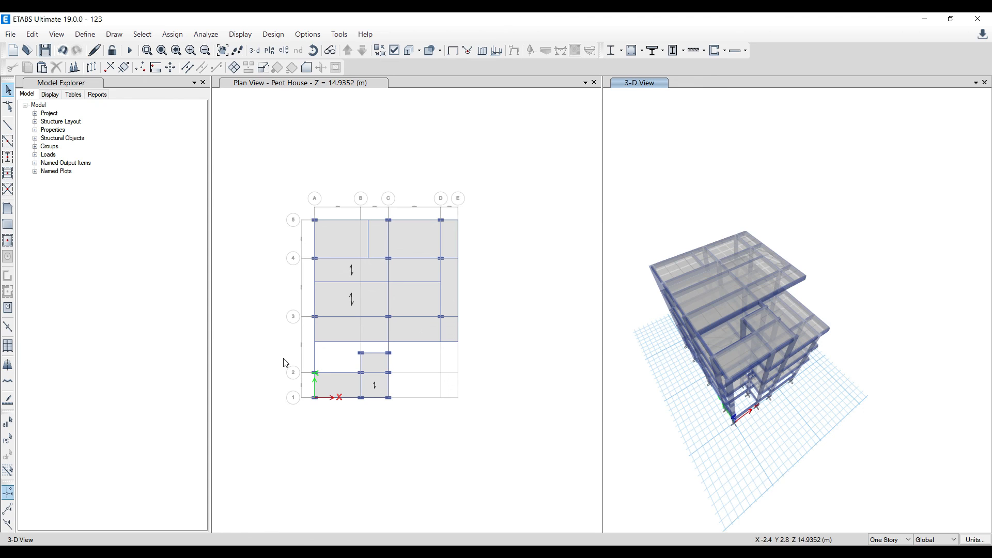
scroll(283, 331, "up", 3)
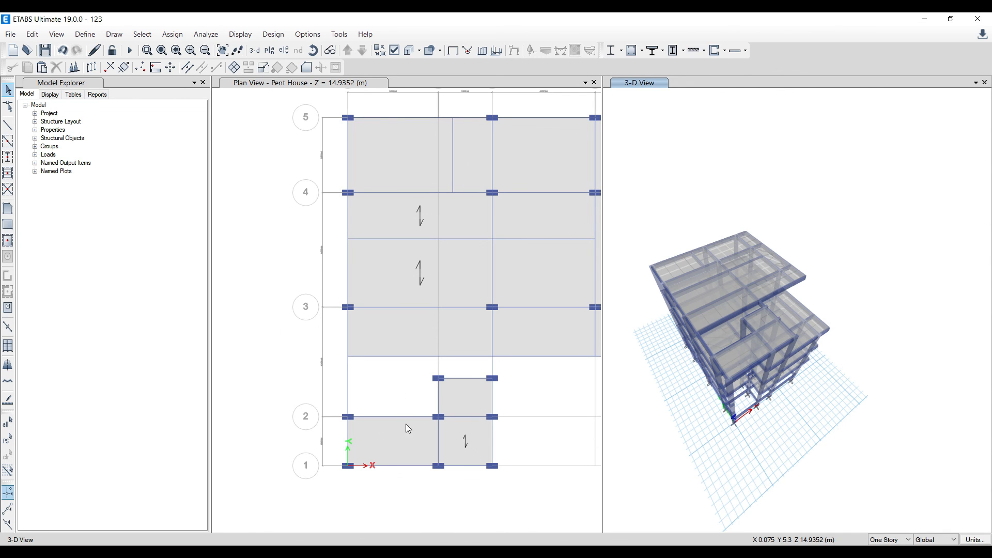
Switch to the Structural Mastery Course page in Chrome and review the course price and the available coupon offer.
mouse_move(389, 552)
left_click(366, 512)
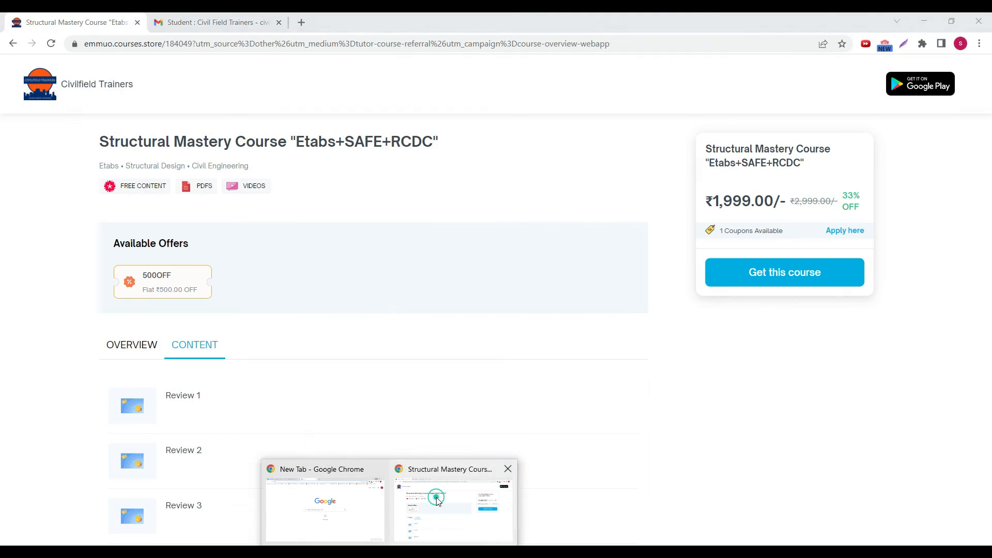
left_click(434, 496)
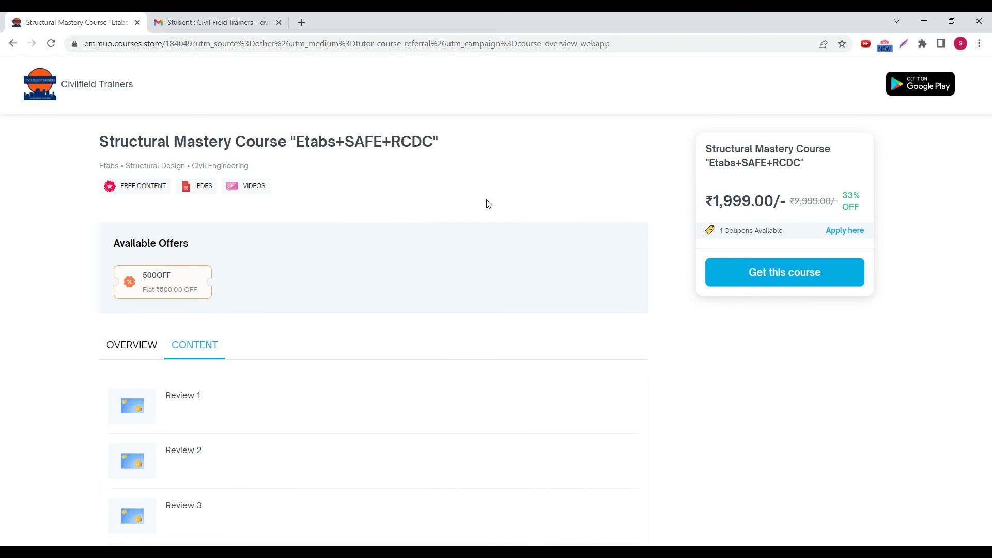
left_click(845, 233)
left_click(660, 220)
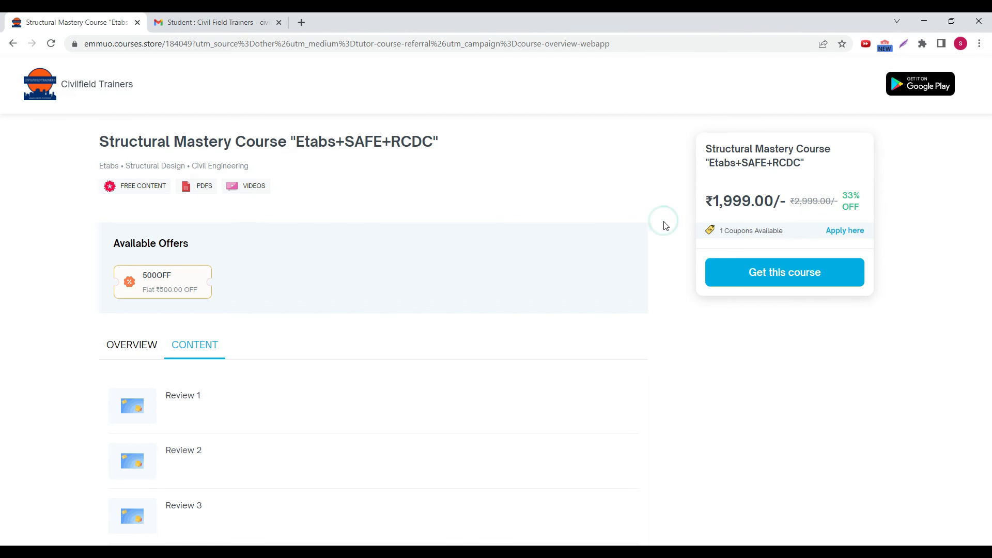